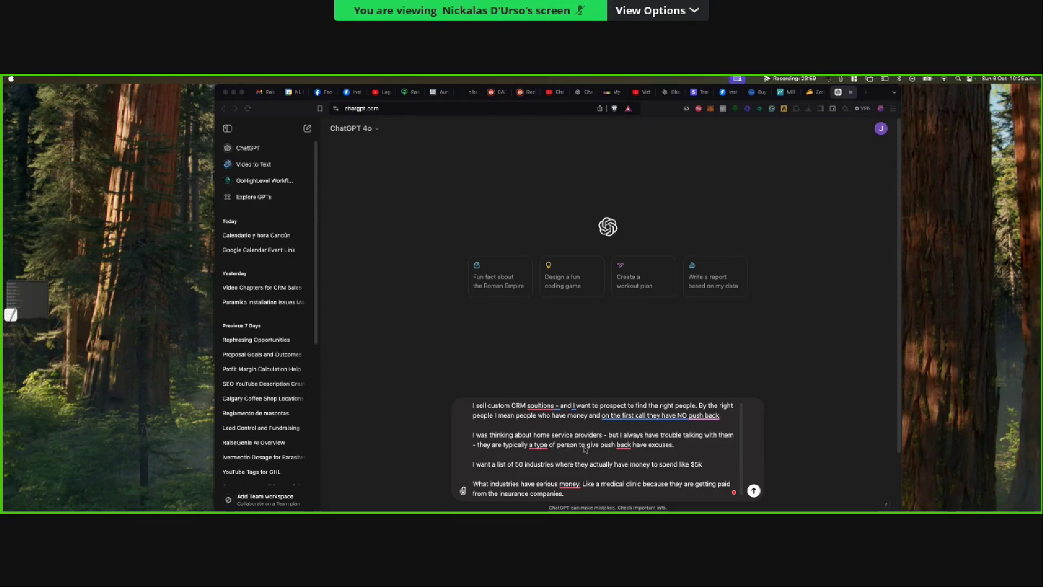
- Extend the prompt's home service paragraph with "and they don't have money" and its $5k budget sentence with "a month or more."
{"action": "left_click", "coordinate": [619, 449]}
{"action": "left_click", "coordinate": [672, 449]}
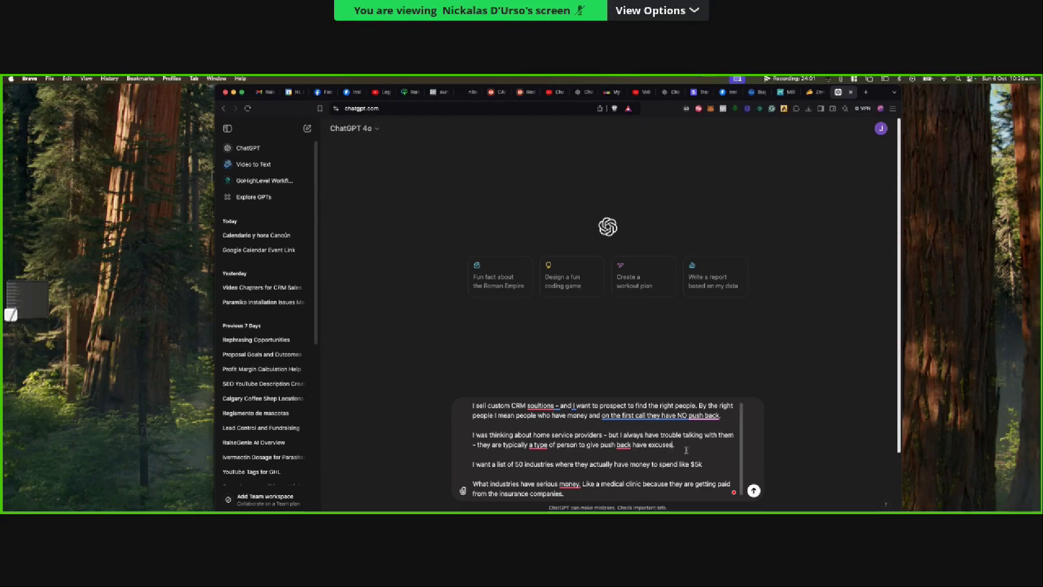
{"action": "type", "text": "and they don't have money"}
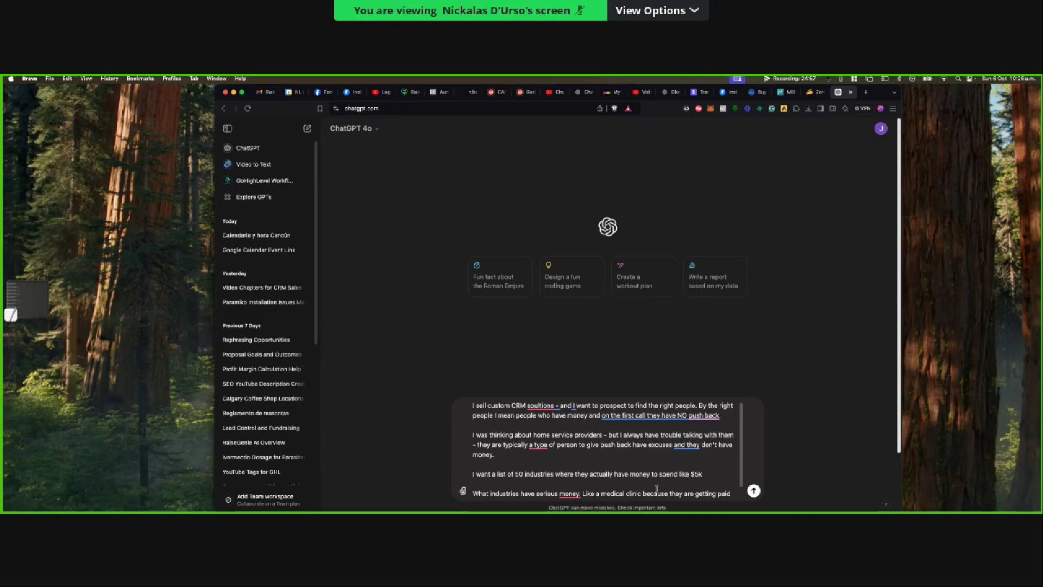
{"action": "scroll", "coordinate": [557, 471], "scroll_direction": "down", "scroll_amount": 1}
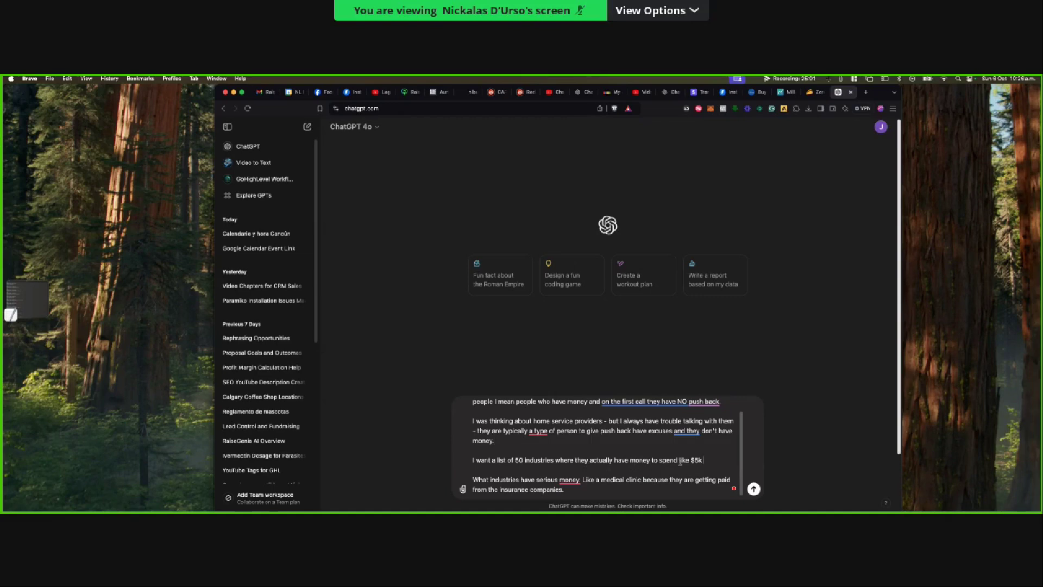
{"action": "type", "text": "a month or more."}
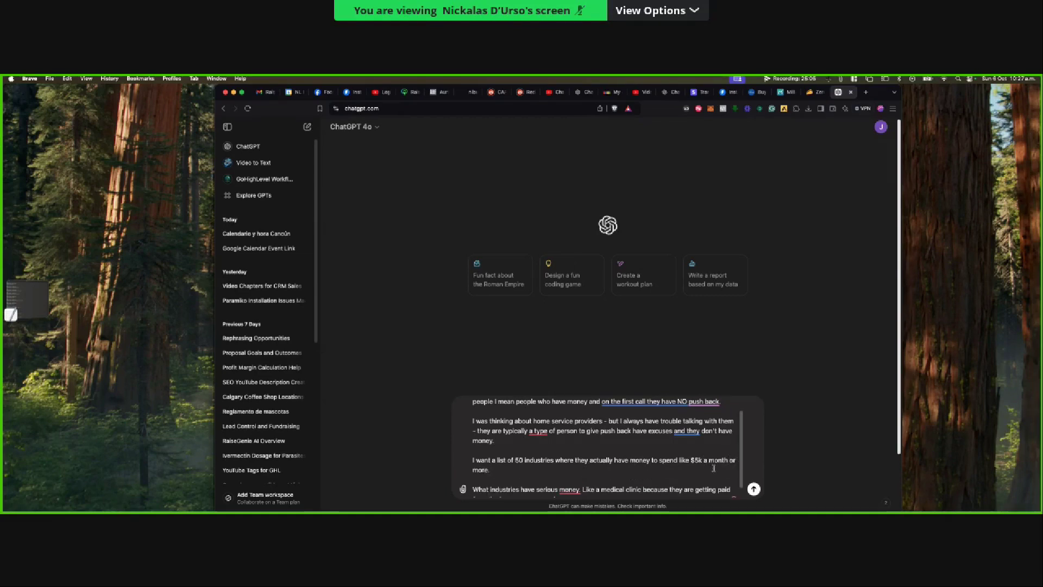
- Put a question mark after "serious money" and append "Where are the companies that have an influx of people and not necessarily using their own money"
{"action": "scroll", "coordinate": [714, 467], "scroll_direction": "down", "scroll_amount": 1}
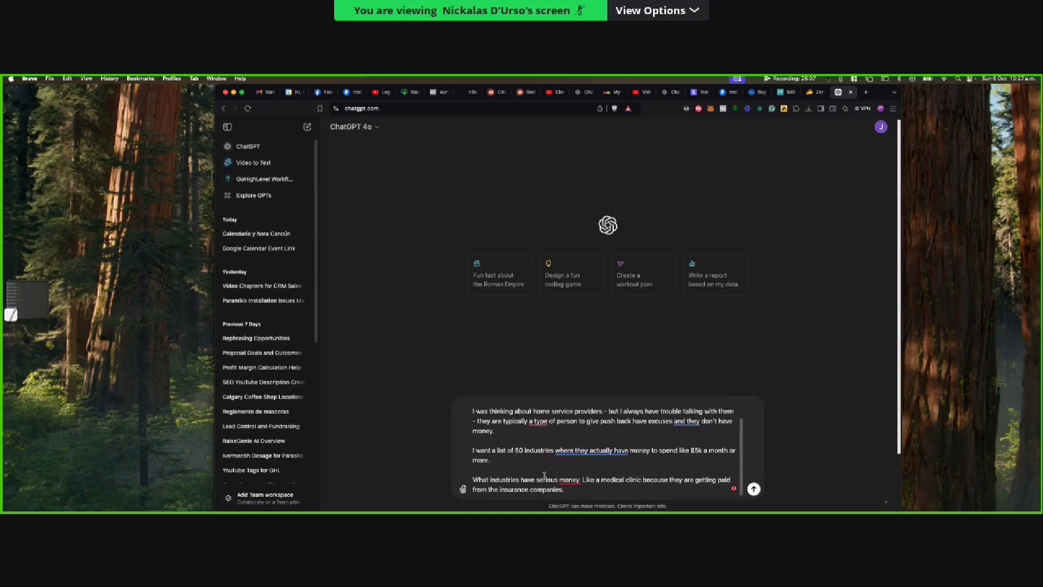
{"action": "mouse_move", "coordinate": [569, 480]}
{"action": "left_click", "coordinate": [576, 435]}
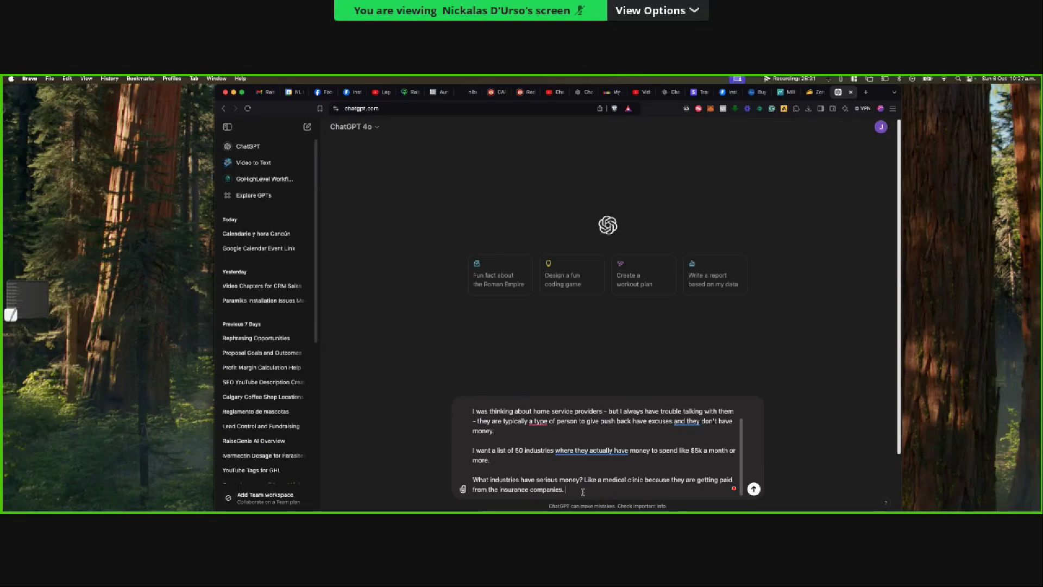
{"action": "type", "text": "Where are the companies that have an infl"}
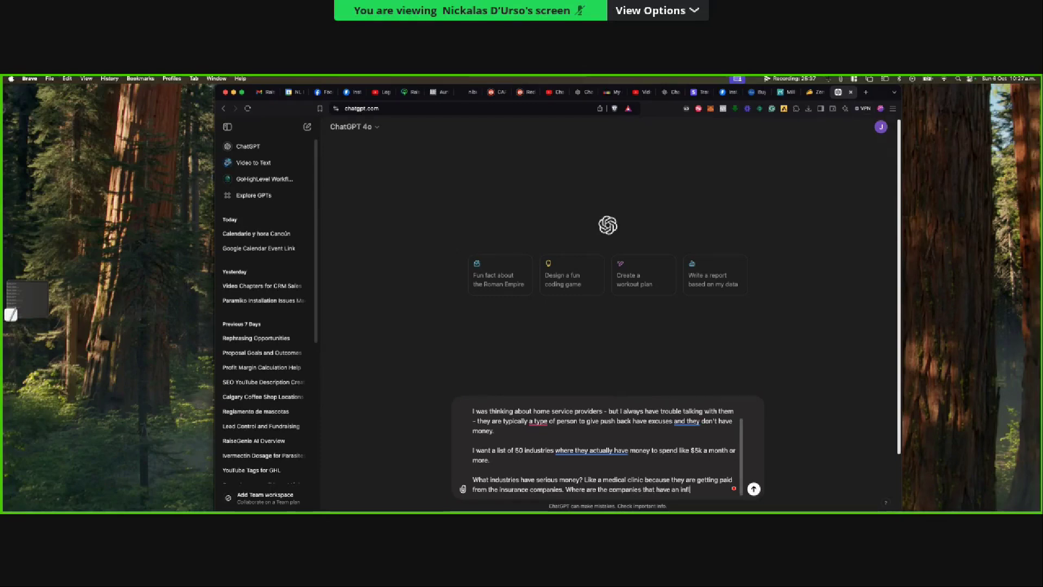
{"action": "type", "text": "ux of people and"}
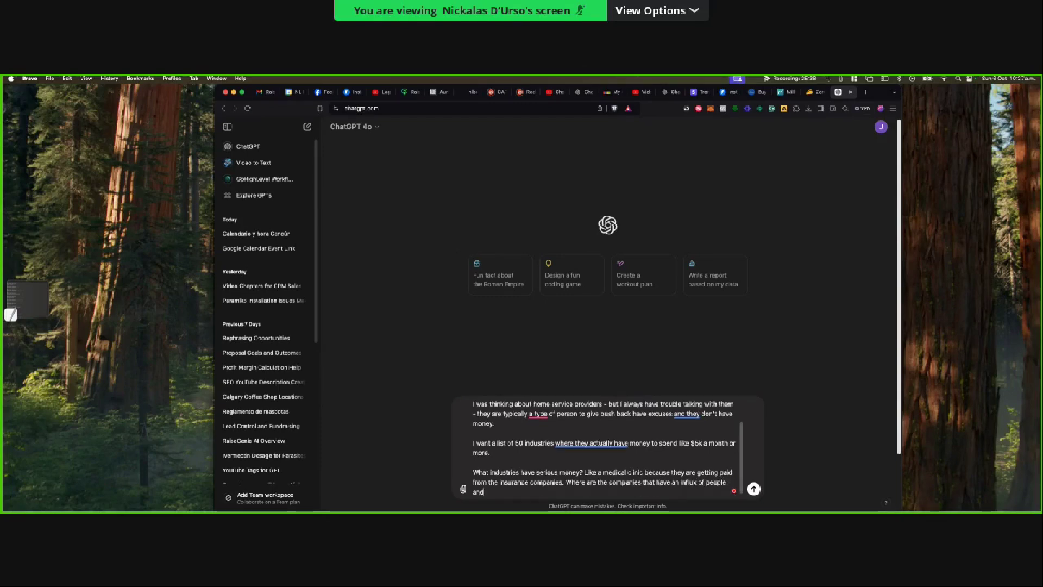
{"action": "type", "text": " not necesiarily using their own mo"}
{"action": "type", "text": "ney"}
- Add a paragraph: "While this is true, also - where will the path of least resistance be - meaning no gate keepers up front to answer the phones."
{"action": "key", "text": "shift+Return"}
{"action": "key", "text": "shift+Return"}
{"action": "type", "text": "W"}
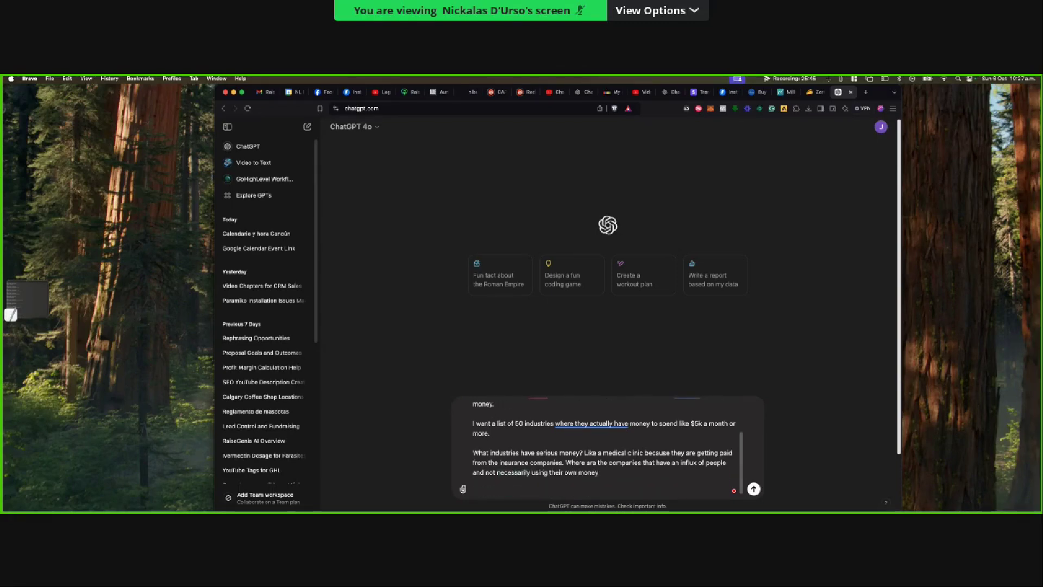
{"action": "type", "text": "hile this"}
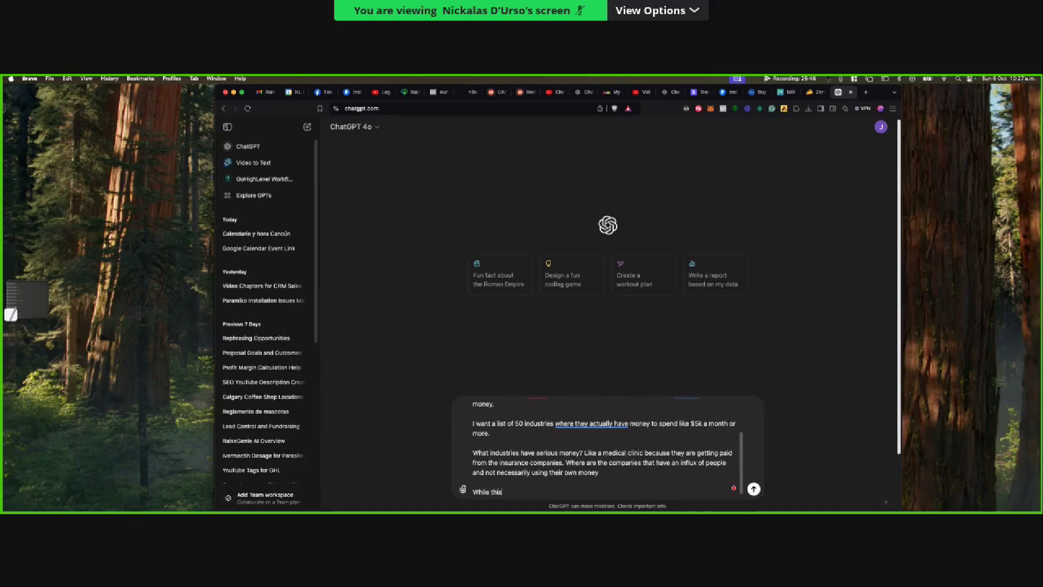
{"action": "type", "text": " is true, also -"}
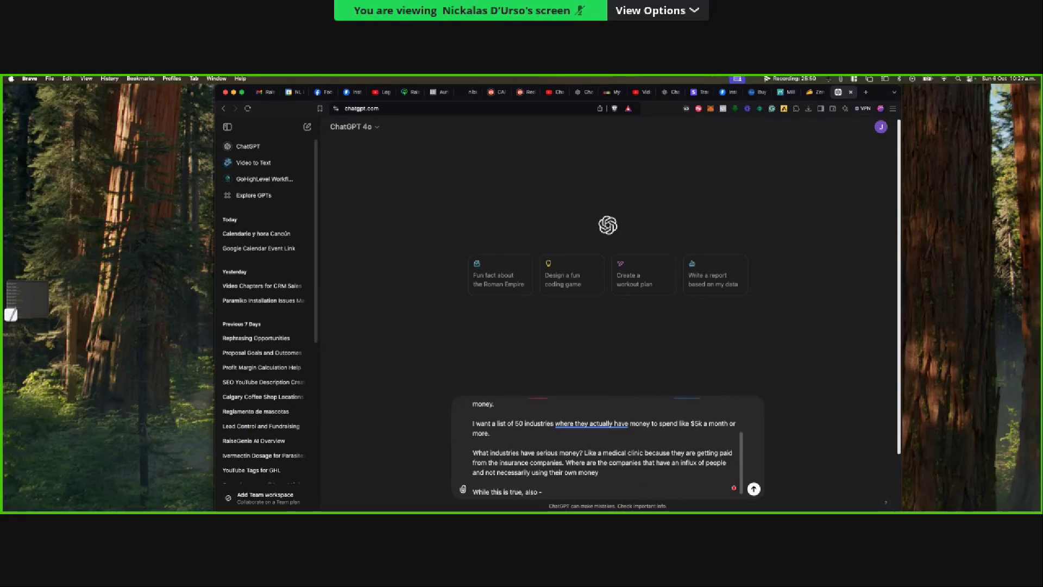
{"action": "type", "text": " where will the path of least res"}
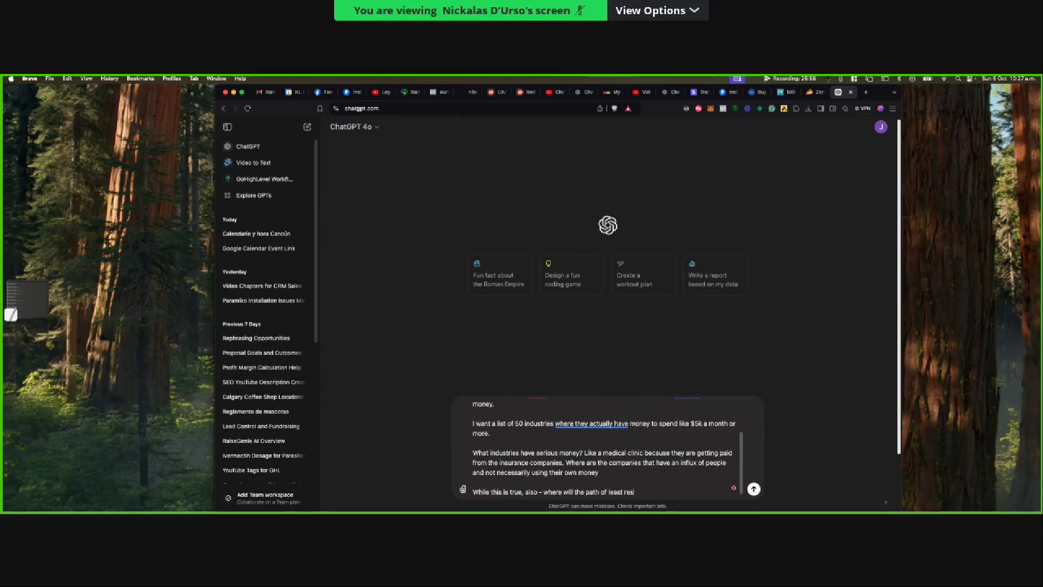
{"action": "type", "text": "istance be"}
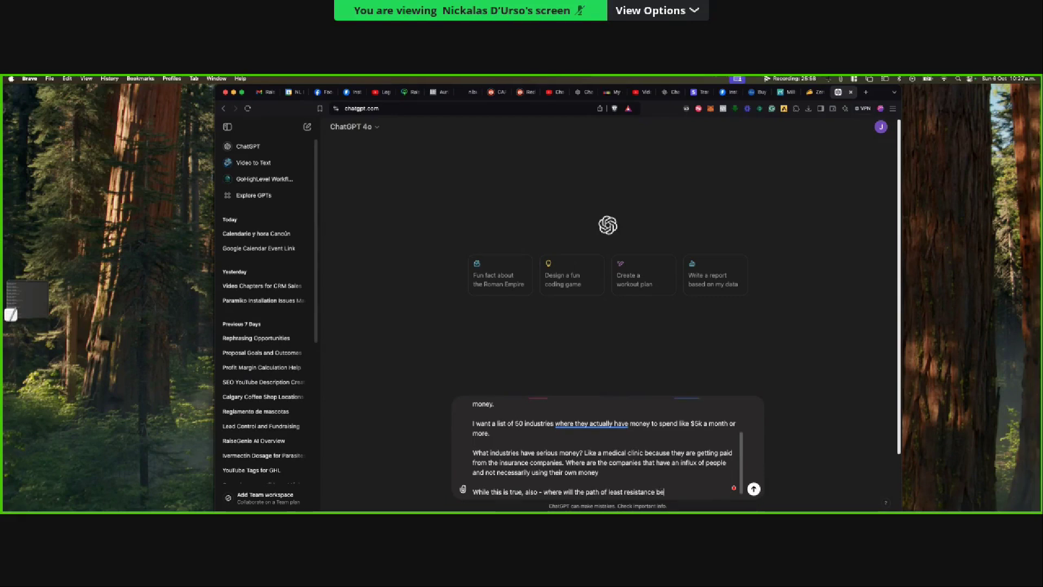
{"action": "type", "text": " - meaning no gate keeprs u"}
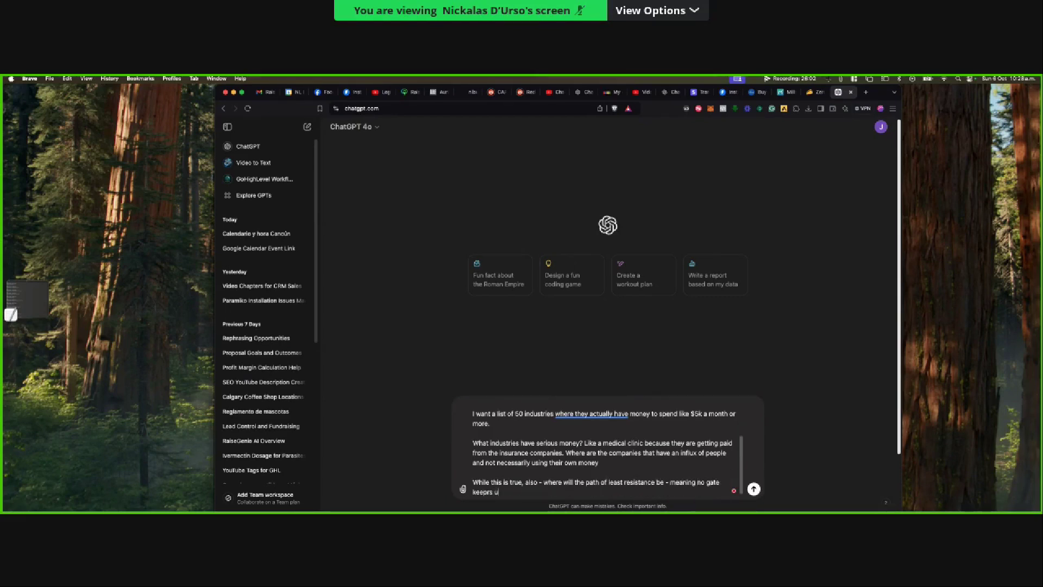
{"action": "type", "text": "p front to answer the phones."}
- Add a paragraph: "For instance - lawyers are hard to get ahold of. They are a great industry - but they have executive assistants that push back"
{"action": "key", "text": "shift+Return"}
{"action": "key", "text": "shift+Return"}
{"action": "type", "text": "Fot"}
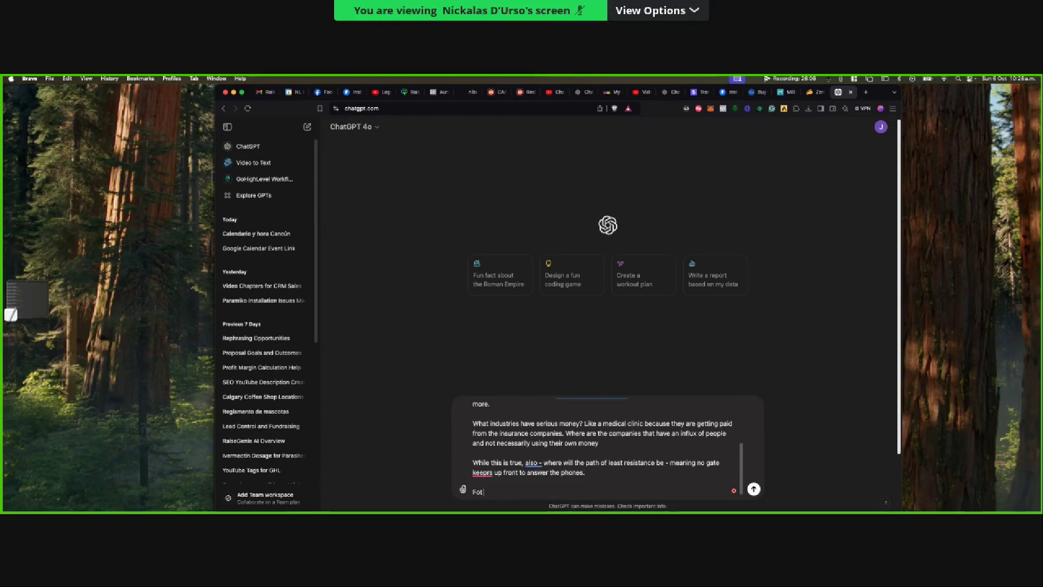
{"action": "type", "text": " instance"}
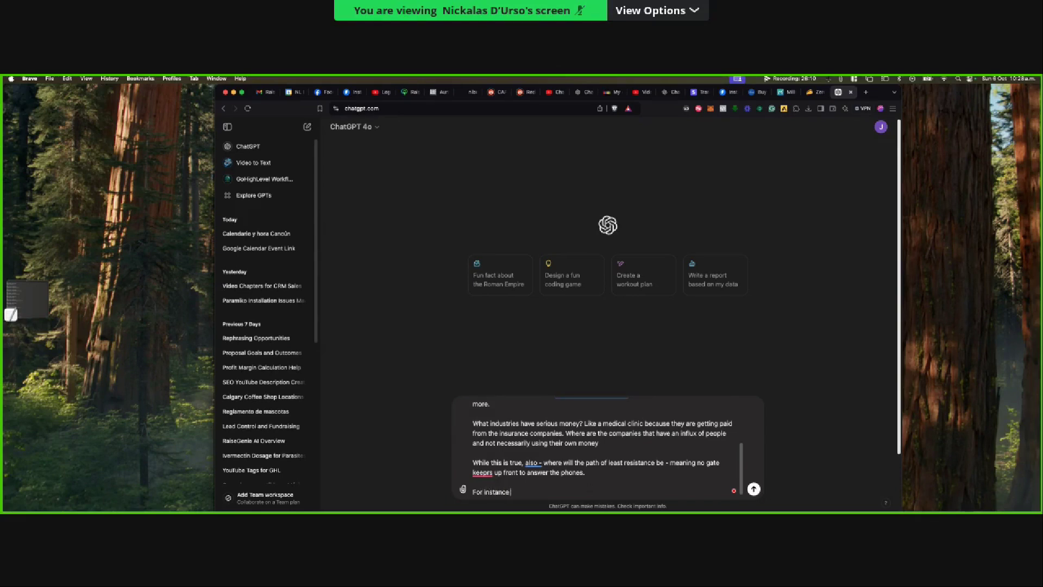
{"action": "type", "text": " - lawyers are hard to get a"}
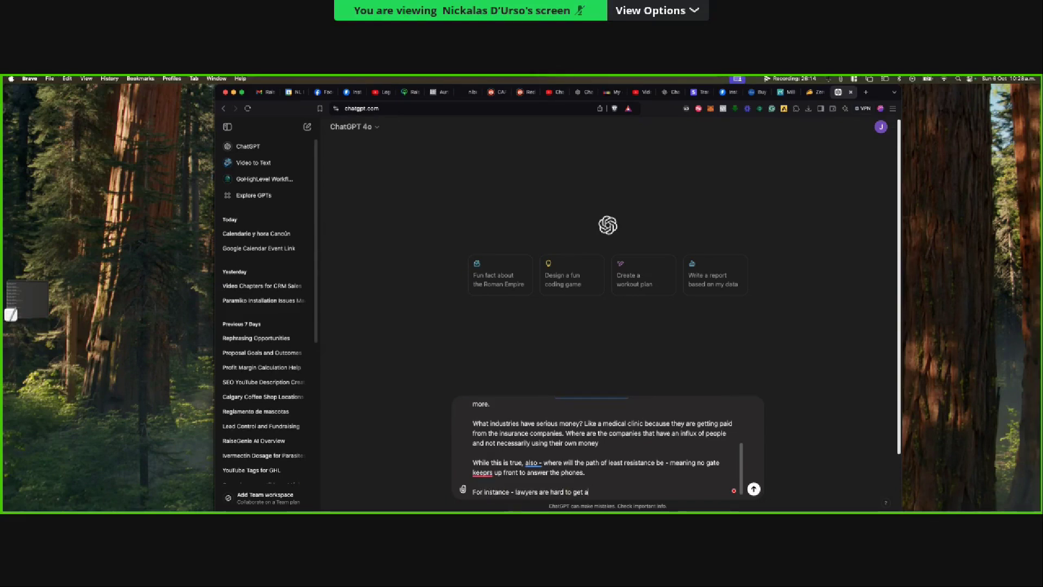
{"action": "type", "text": "hold of. They are a great"}
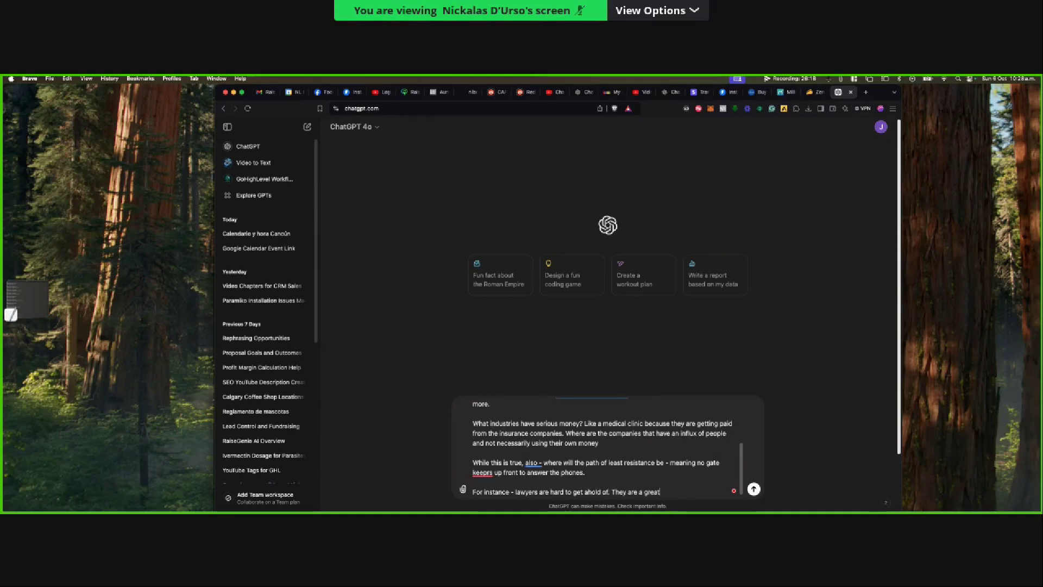
{"action": "type", "text": " industry - but they"}
{"action": "type", "text": " have exed"}
{"action": "type", "text": "ive ass"}
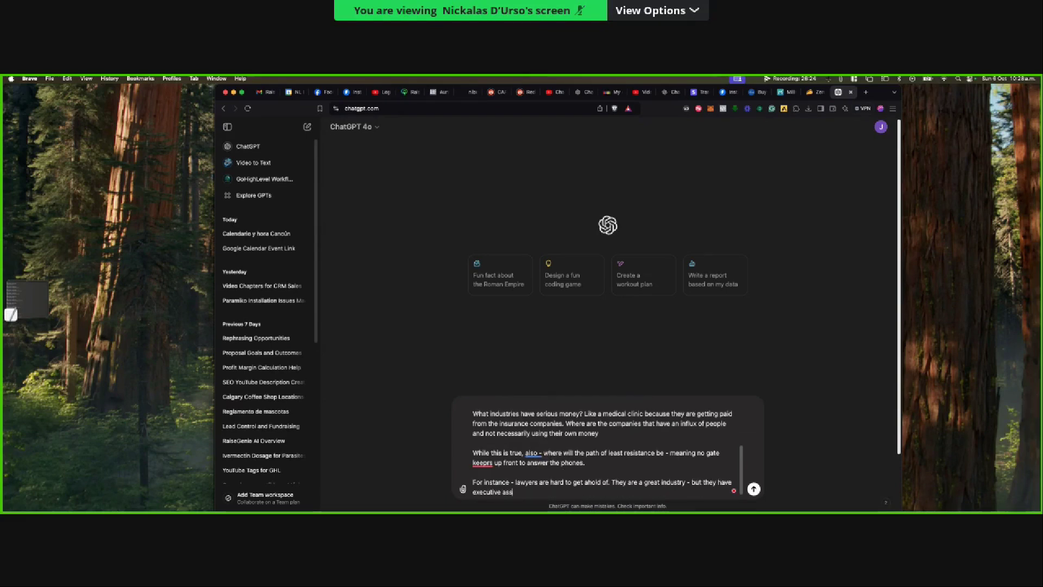
{"action": "type", "text": "istance"}
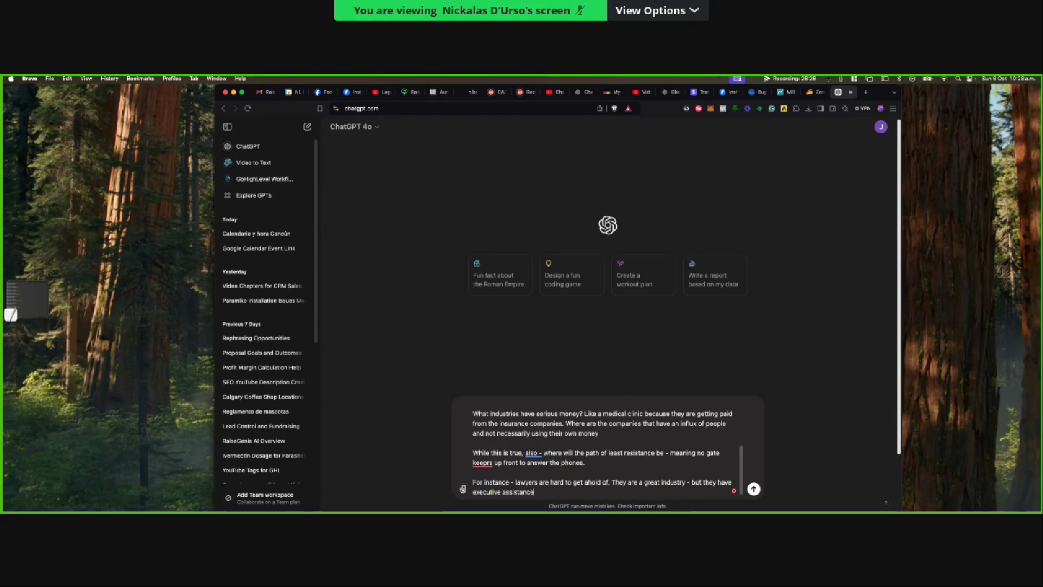
{"action": "key", "text": "BackSpace"}
{"action": "key", "text": "BackSpace"}
{"action": "type", "text": "ts that push "}
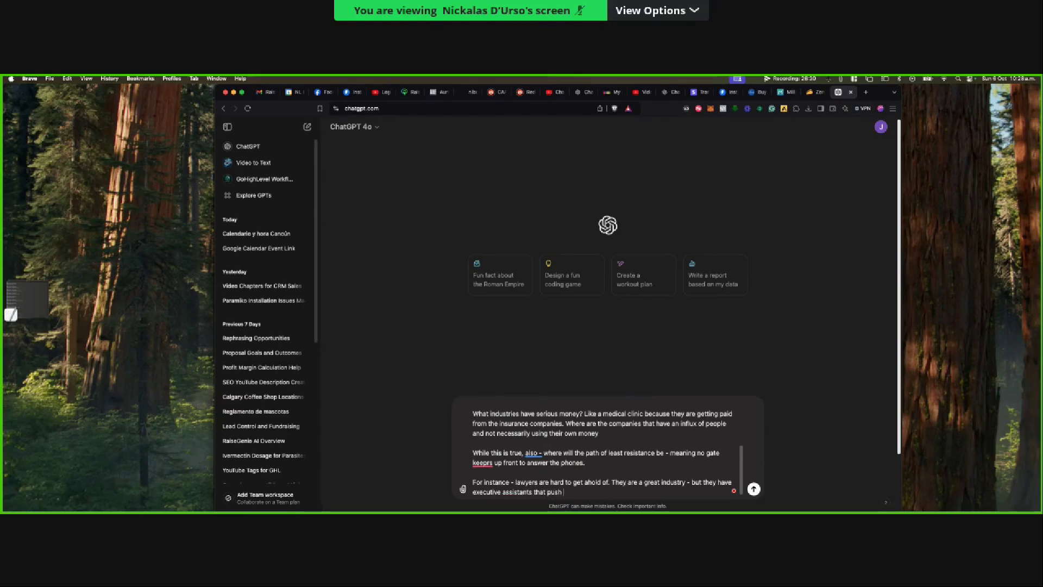
{"action": "type", "text": "back"}
- Add the request "Can you give me categories of industries that have a lot of money..." as a new paragraph
{"action": "key", "text": "shift+Return"}
{"action": "key", "text": "shift+Return"}
{"action": "type", "text": "Ca"}
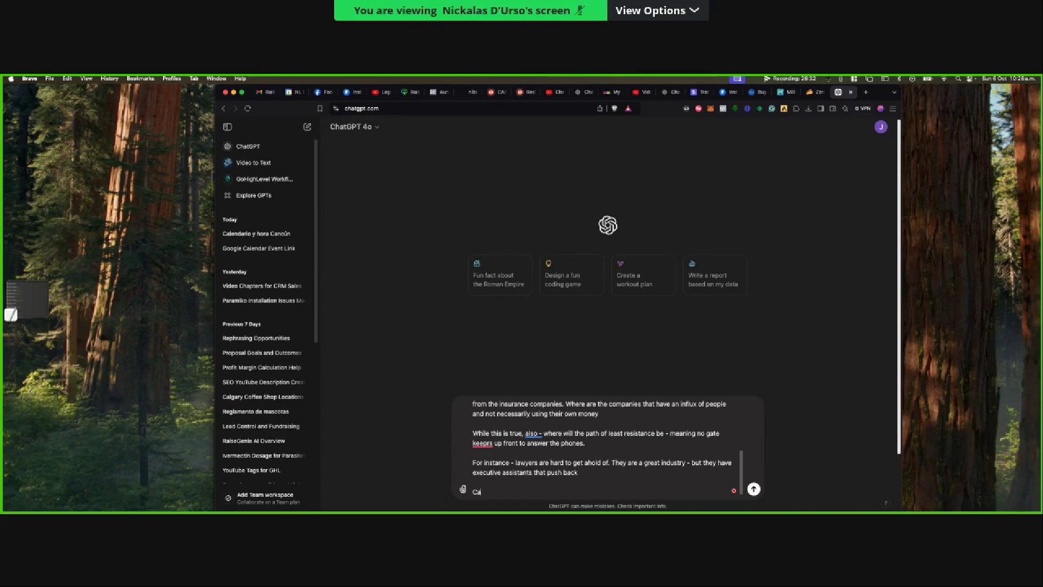
{"action": "type", "text": "n you give me categories "}
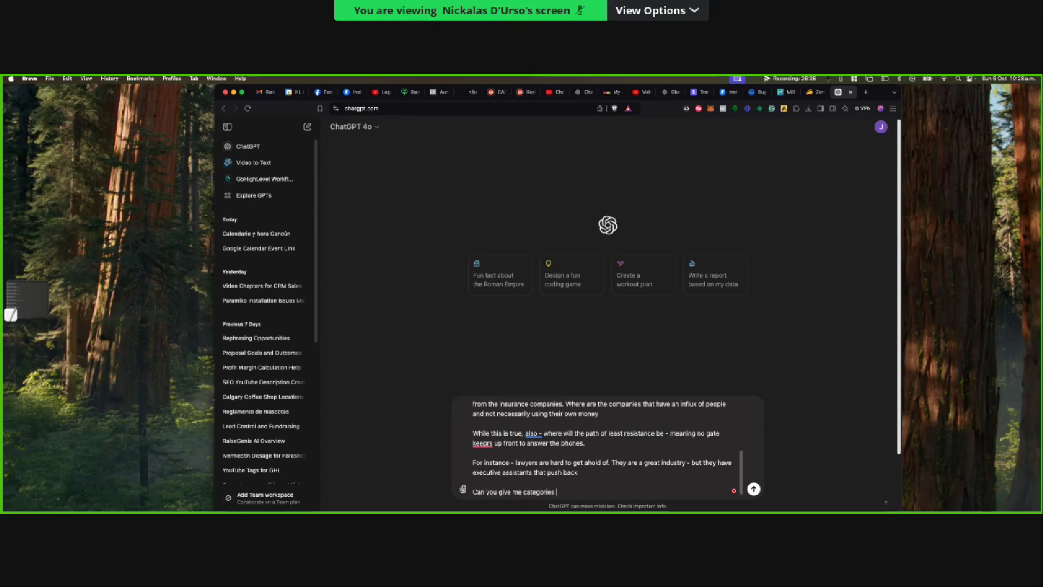
{"action": "type", "text": "of indust"}
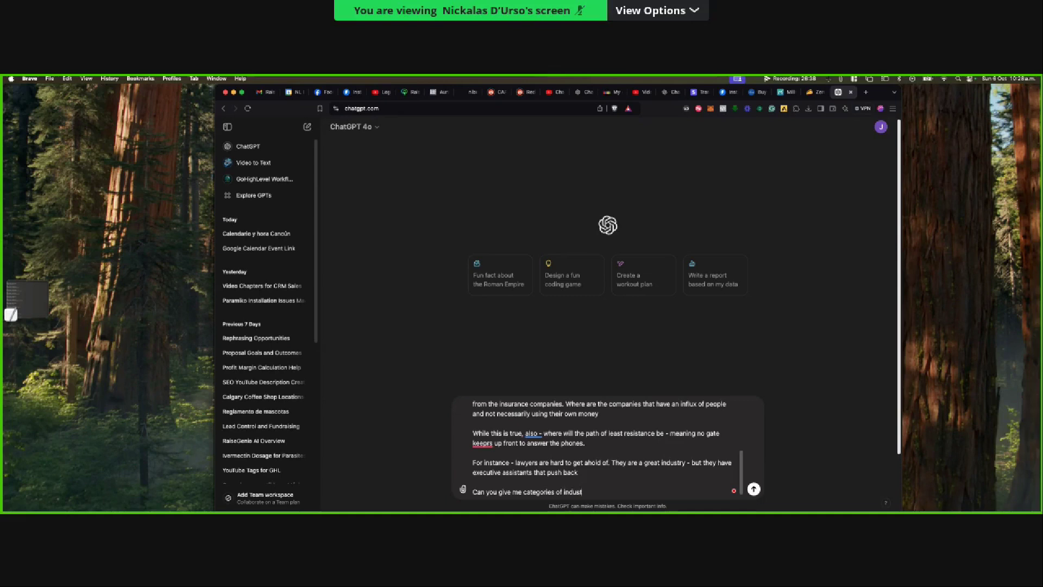
{"action": "type", "text": "ries that have a "}
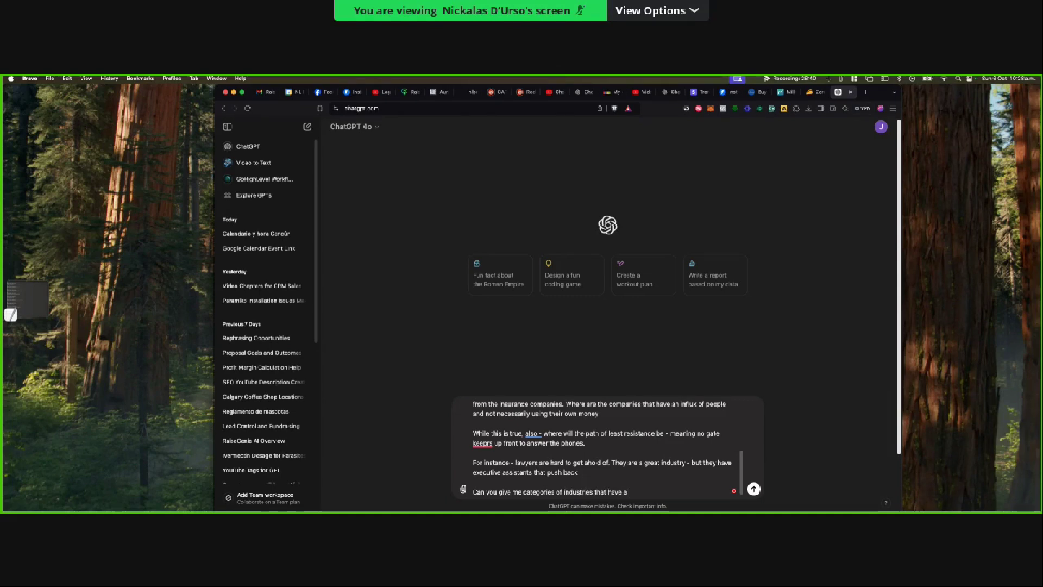
{"action": "type", "text": "lot of moey"}
{"action": "type", "text": "ney..."}
- Add "One idea I had - was looking at LinkedIn and finding job posts for specific roles - like an "AI Automation specialist" because they have a budget for salaries."
{"action": "key", "text": "shift+Return"}
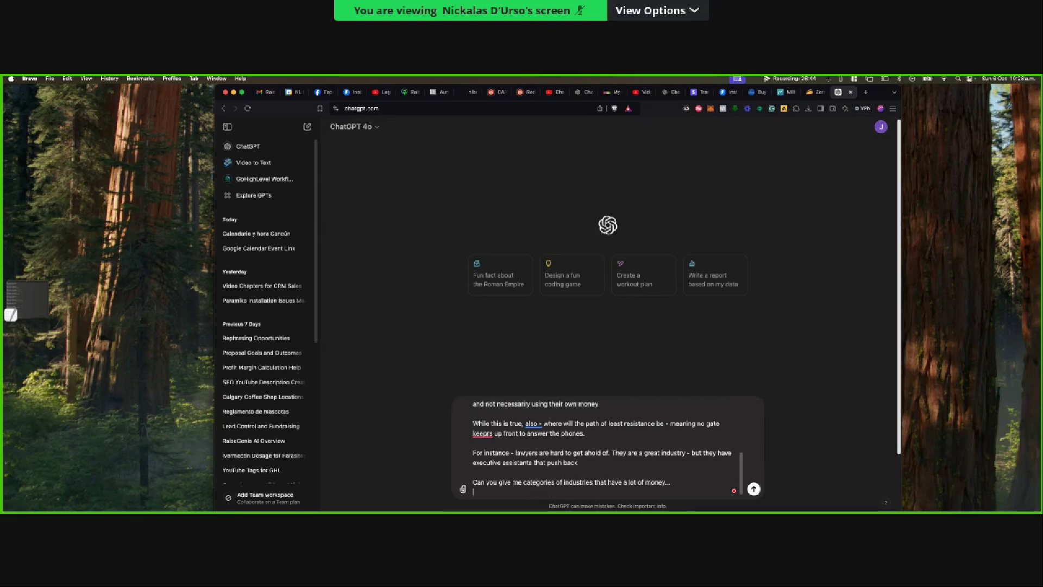
{"action": "key", "text": "shift+Return"}
{"action": "type", "text": "One idea"}
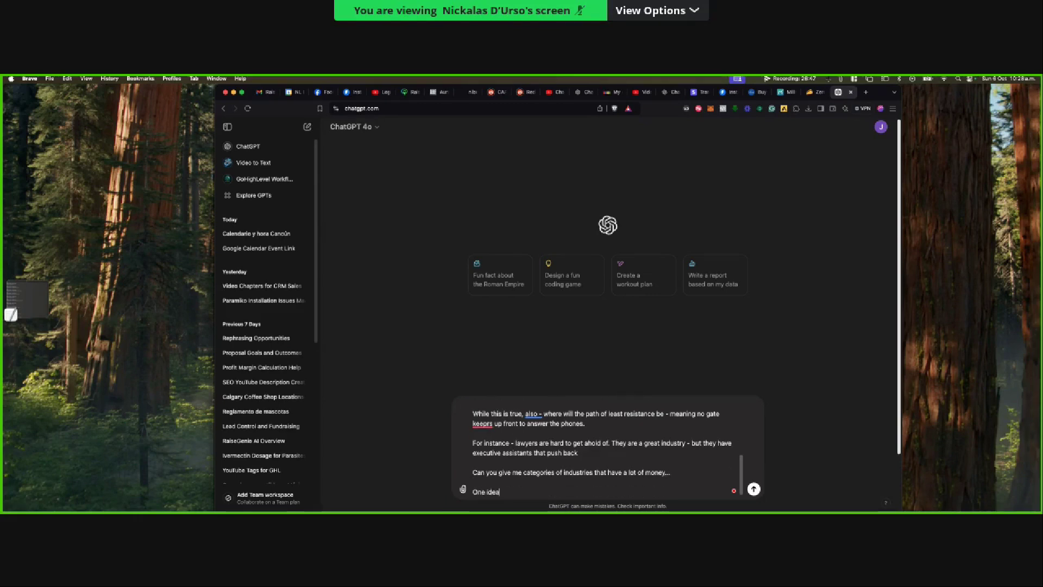
{"action": "type", "text": " I had - was looking at LinkedI"}
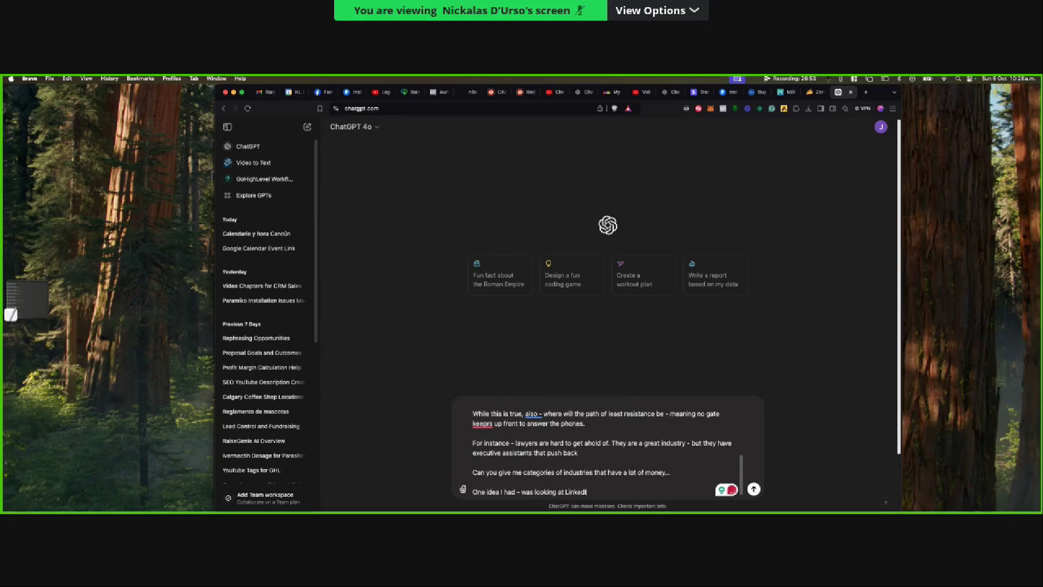
{"action": "type", "text": "n and finding job p"}
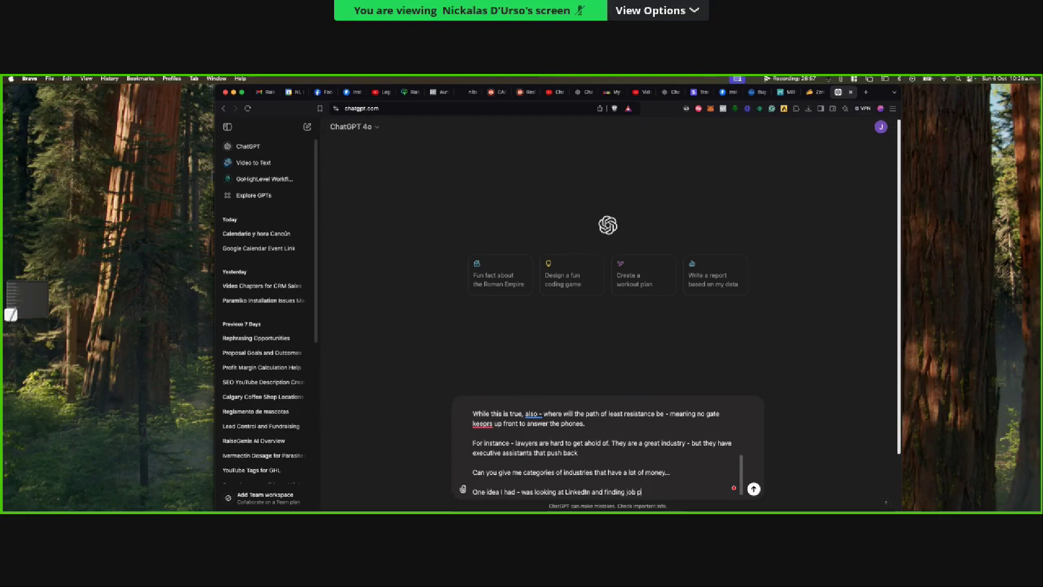
{"action": "type", "text": "osts for specific roles - like an \"AI"}
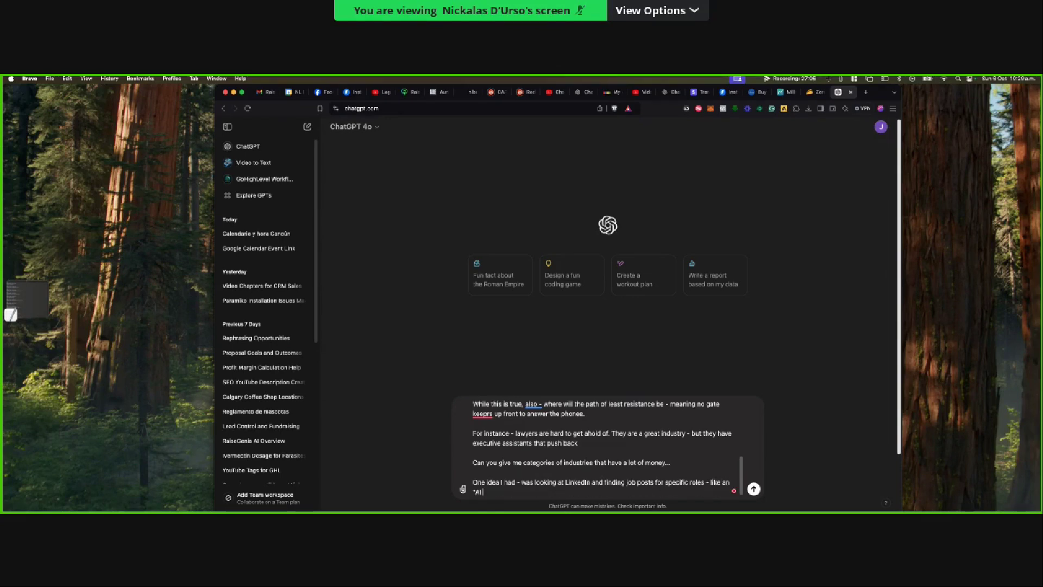
{"action": "type", "text": " Automation specialist\" because they ha"}
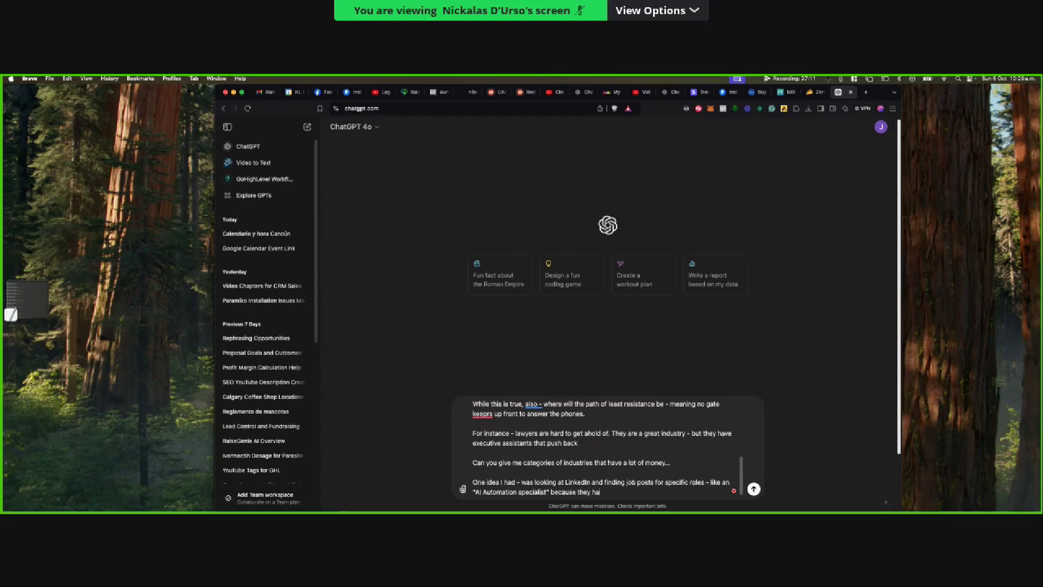
{"action": "type", "text": "ve a budget for salaries."}
- Add the paragraph "So if you need to ask me questions before you start to make this successful please do so." and send the prompt
{"action": "key", "text": "shift+Return"}
{"action": "key", "text": "shift+Return"}
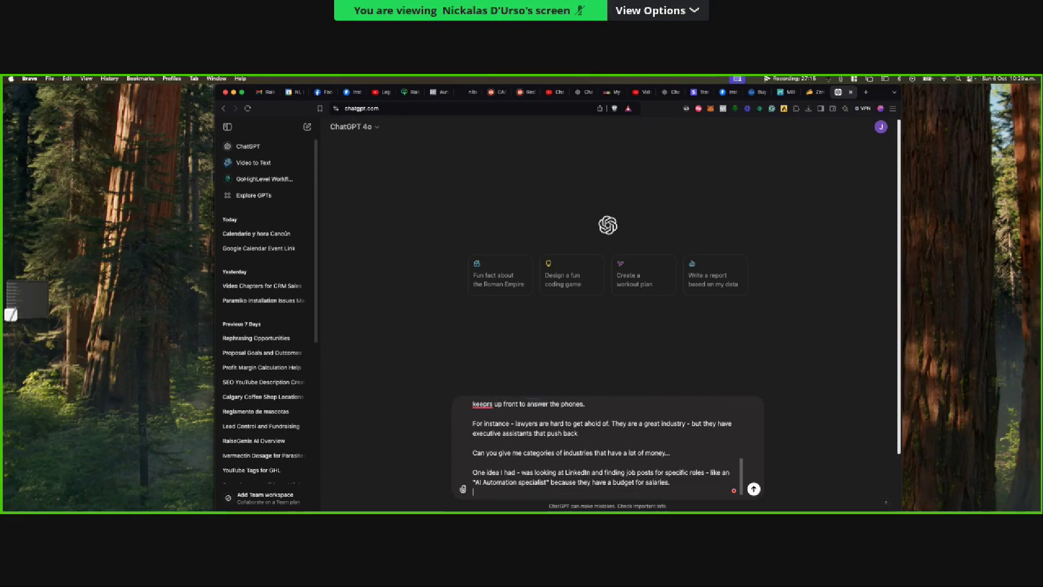
{"action": "type", "text": "So"}
{"action": "type", "text": "if yo"}
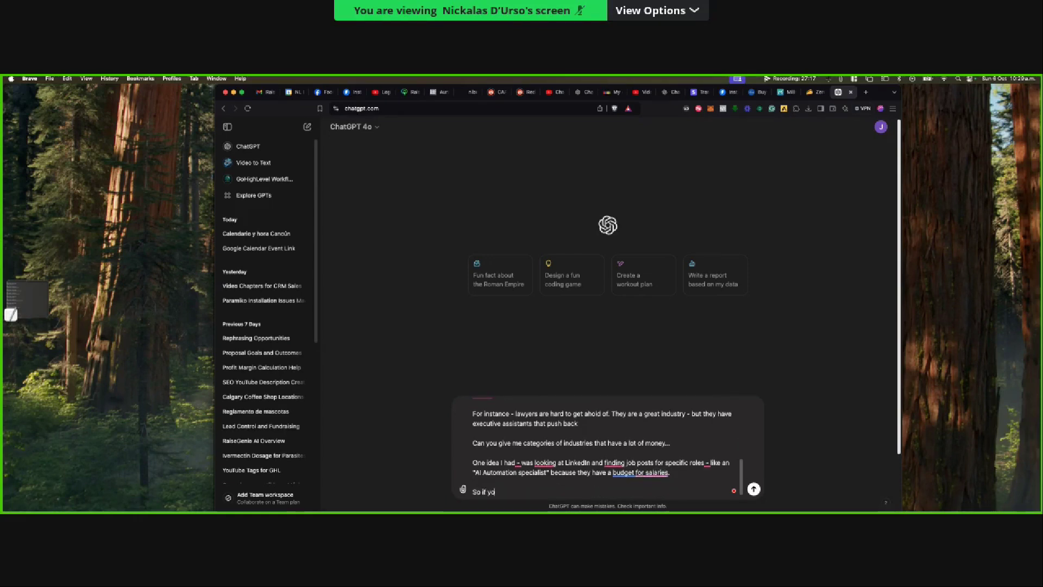
{"action": "type", "text": " uneed to ask me questions before you star"}
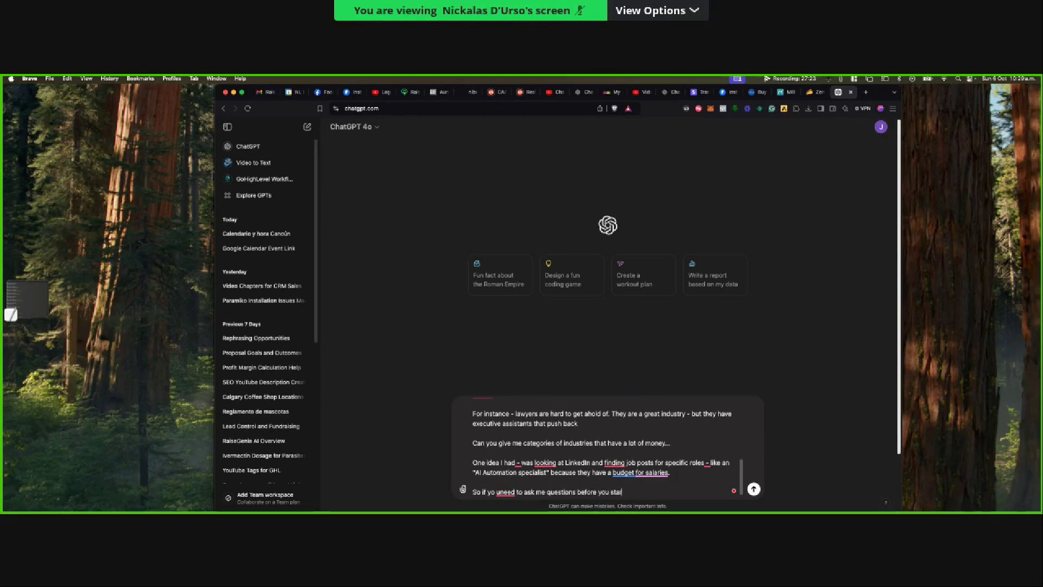
{"action": "type", "text": "t to make this successful please"}
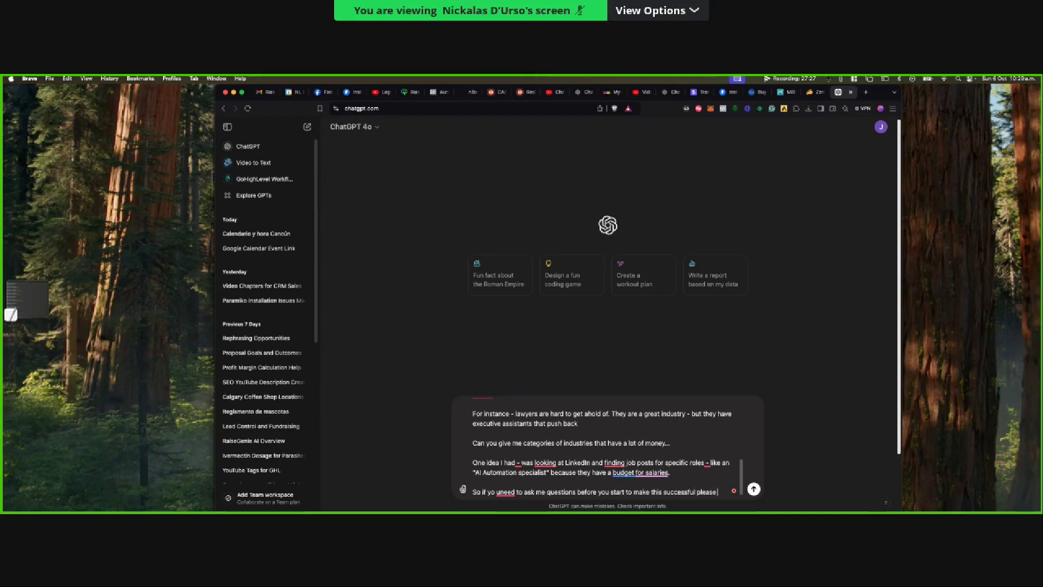
{"action": "type", "text": " do s"}
{"action": "left_click", "coordinate": [501, 493]}
{"action": "key", "text": "BackSpace"}
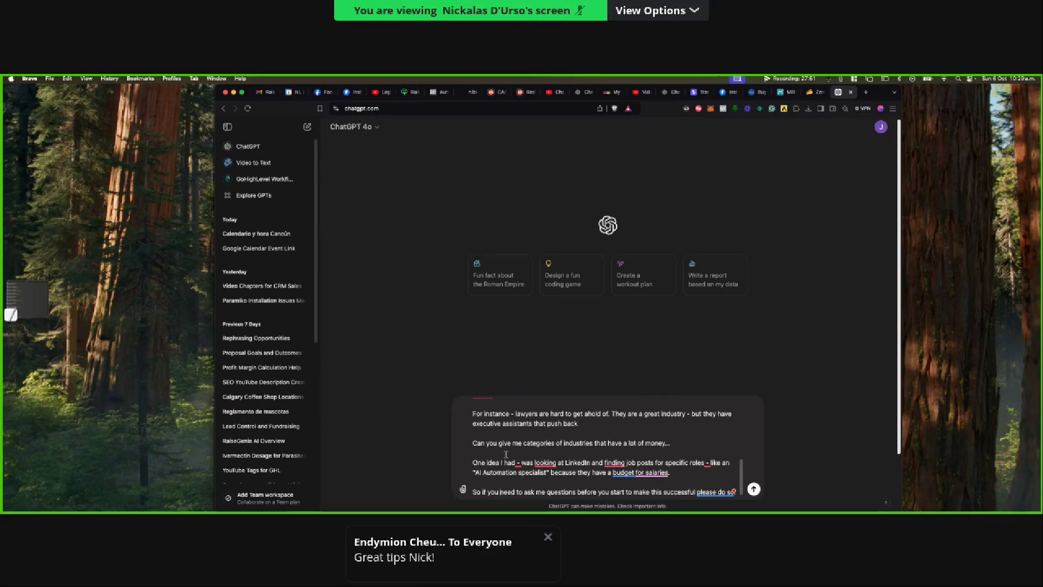
{"action": "key", "text": "Return"}
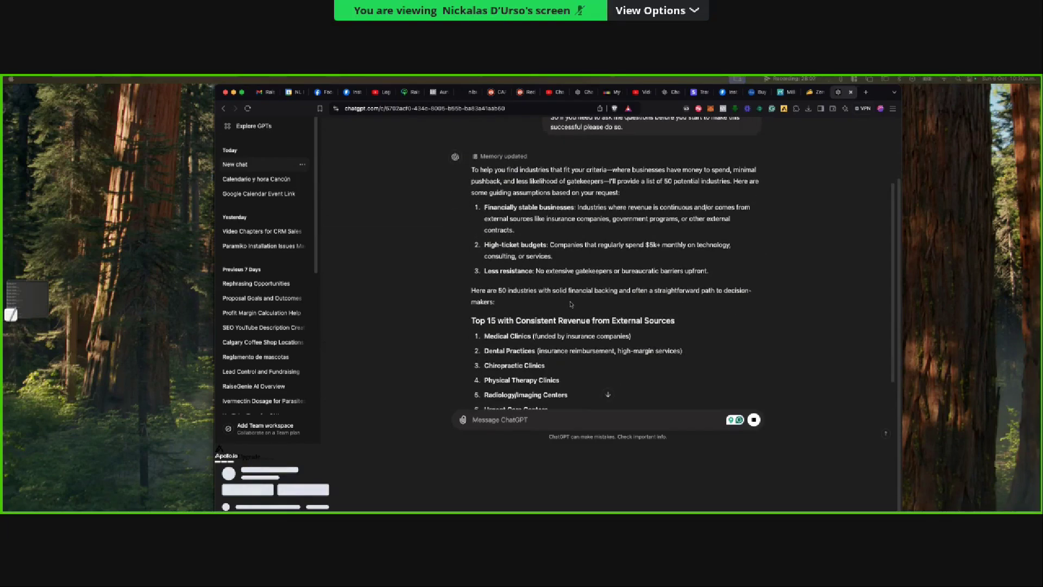
- Read ChatGPT's answer from the guiding assumptions through the external-revenue industries to the Business Services category
{"action": "scroll", "coordinate": [570, 304], "scroll_direction": "up", "scroll_amount": 1}
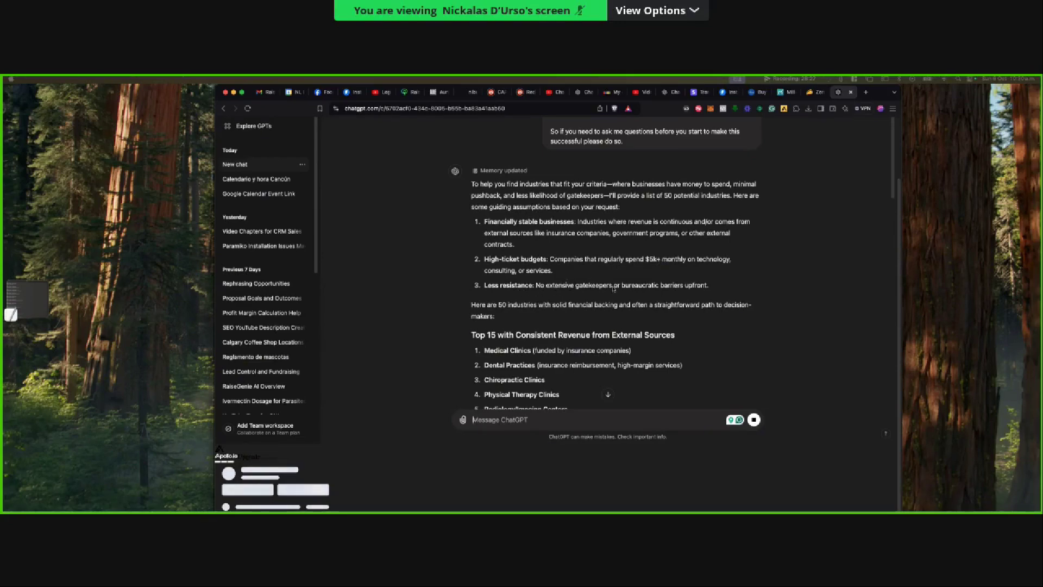
{"action": "scroll", "coordinate": [660, 287], "scroll_direction": "down", "scroll_amount": 5}
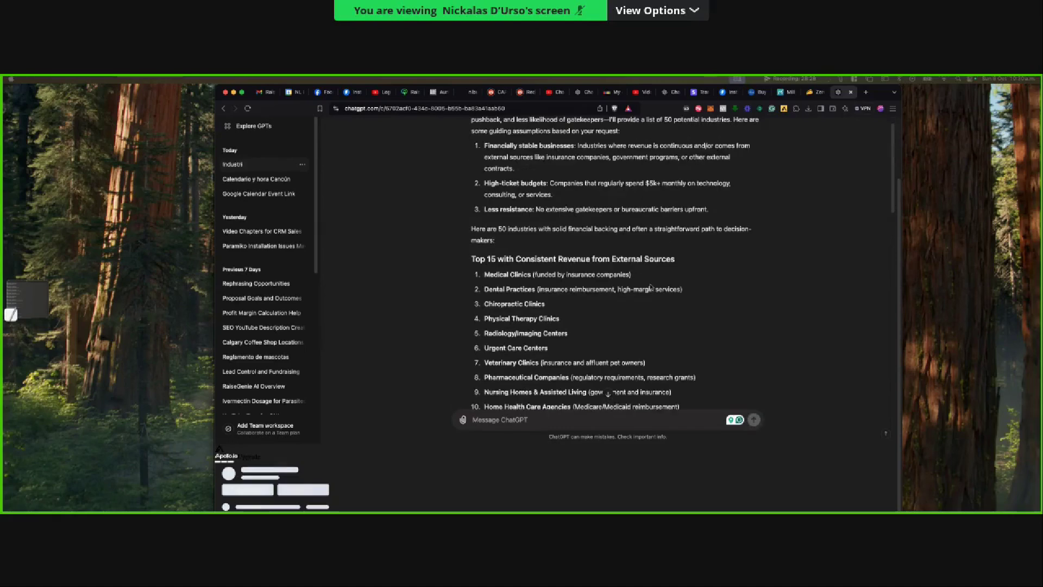
{"action": "scroll", "coordinate": [644, 283], "scroll_direction": "down", "scroll_amount": 1}
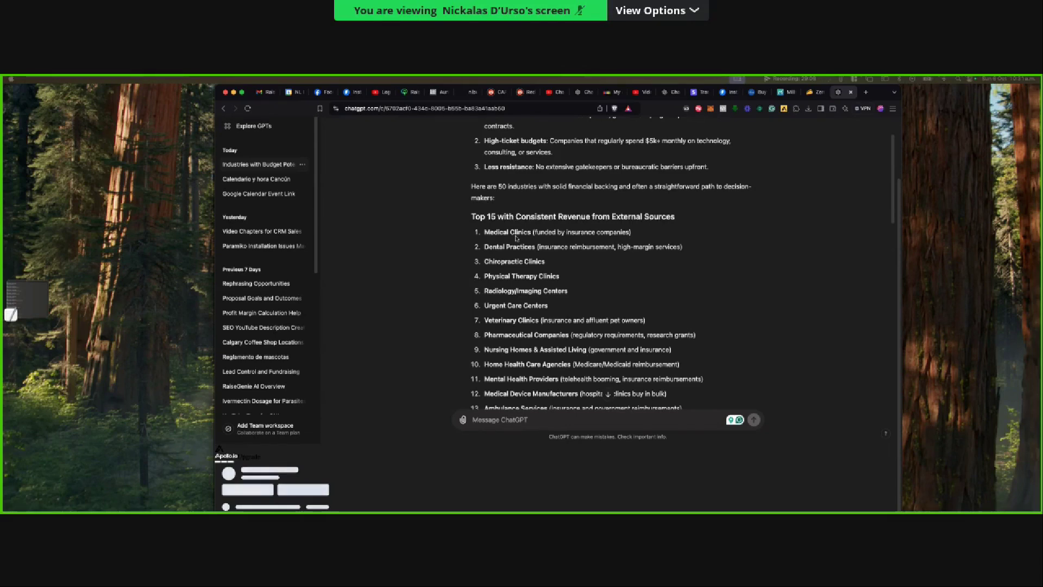
{"action": "scroll", "coordinate": [515, 238], "scroll_direction": "down", "scroll_amount": 3}
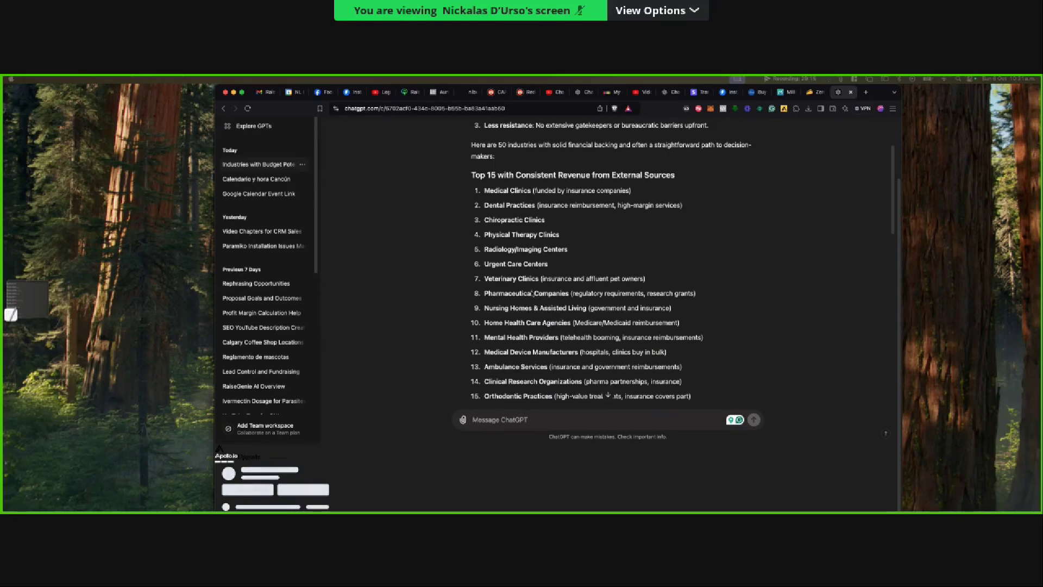
{"action": "scroll", "coordinate": [524, 292], "scroll_direction": "down", "scroll_amount": 3}
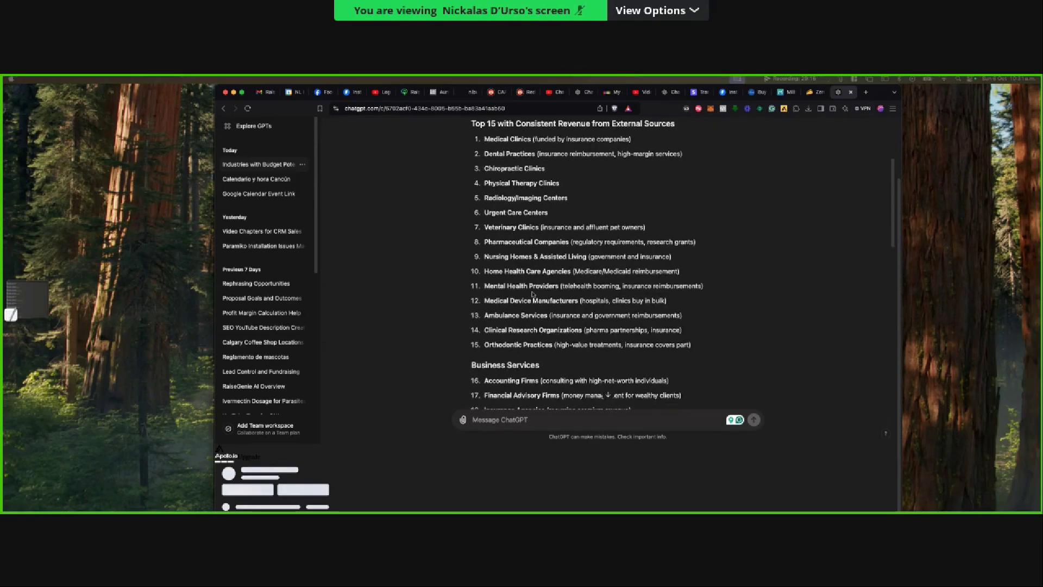
{"action": "scroll", "coordinate": [535, 297], "scroll_direction": "down", "scroll_amount": 5}
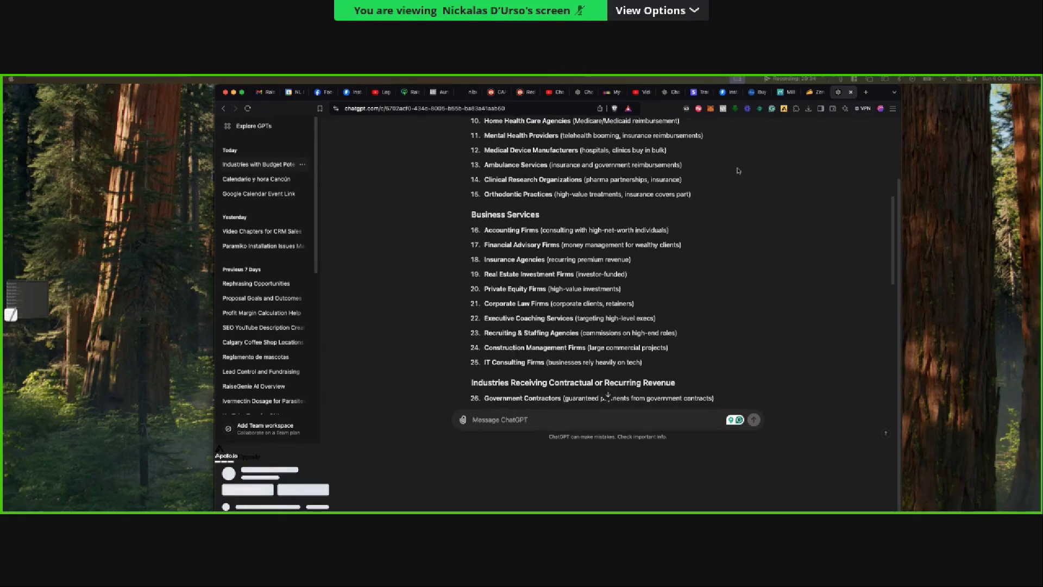
- Open YouTube in a new tab and search for "best accounting podcast"
{"action": "left_click", "coordinate": [866, 92]}
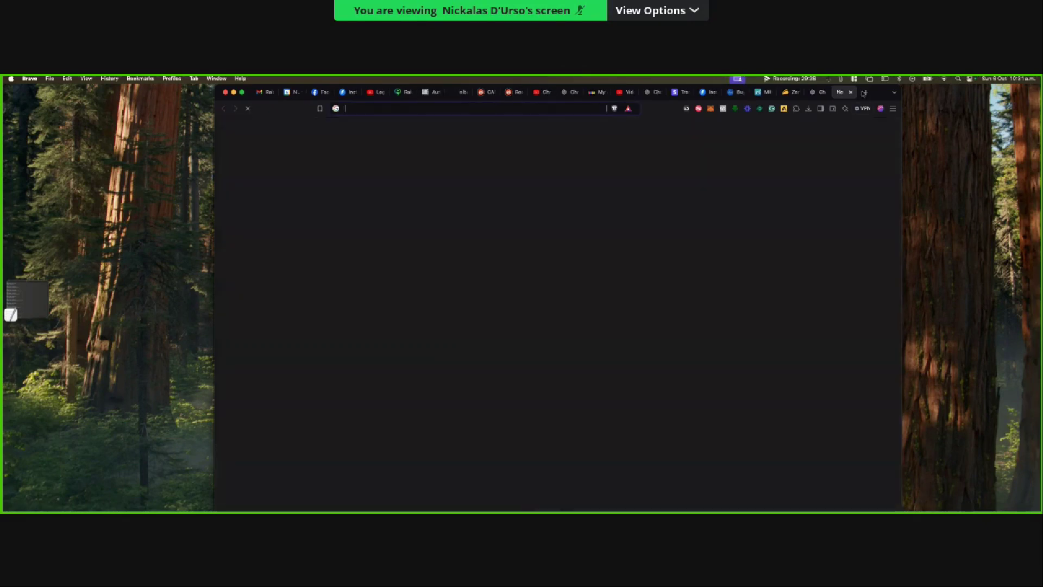
{"action": "type", "text": "youtube"}
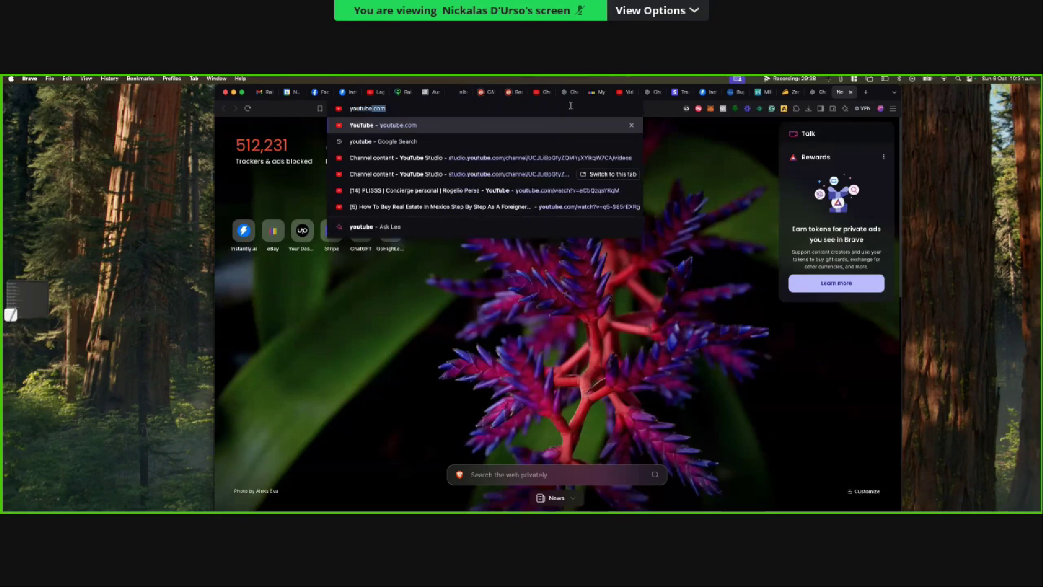
{"action": "key", "text": "Return"}
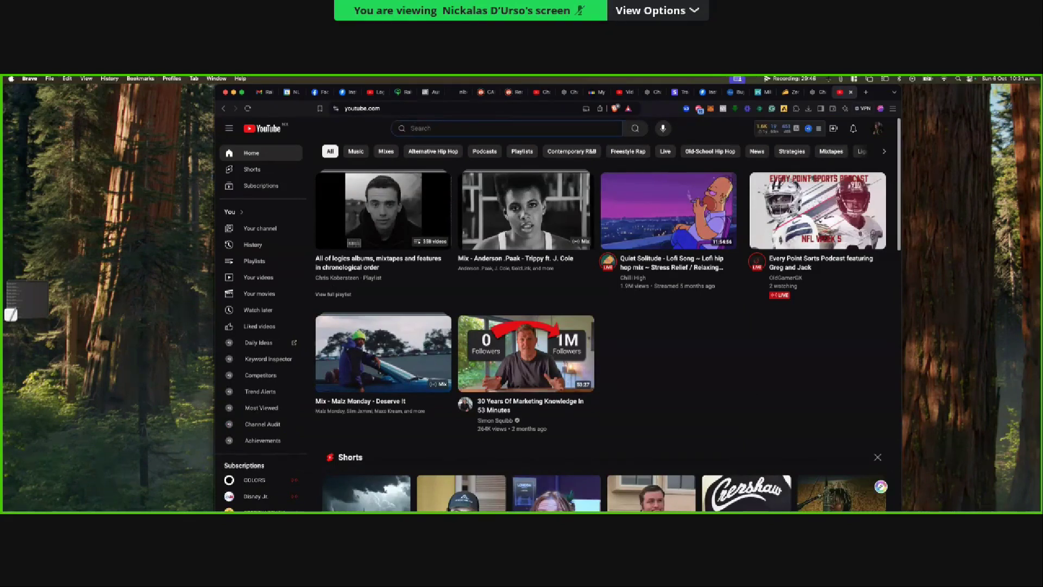
{"action": "type", "text": "best accountin"}
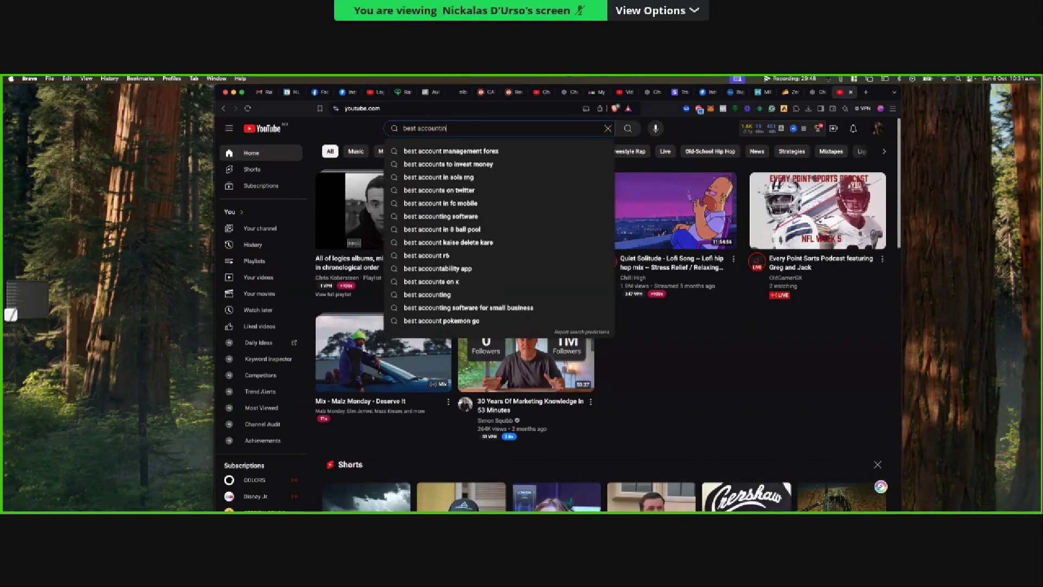
{"action": "type", "text": "g podcast"}
{"action": "key", "text": "Return"}
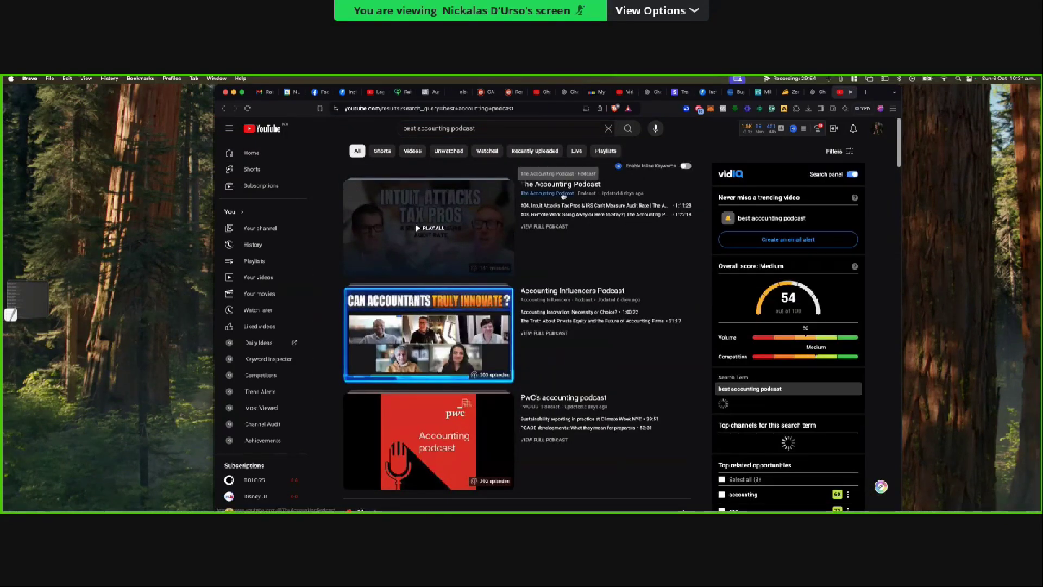
{"action": "left_click", "coordinate": [563, 195]}
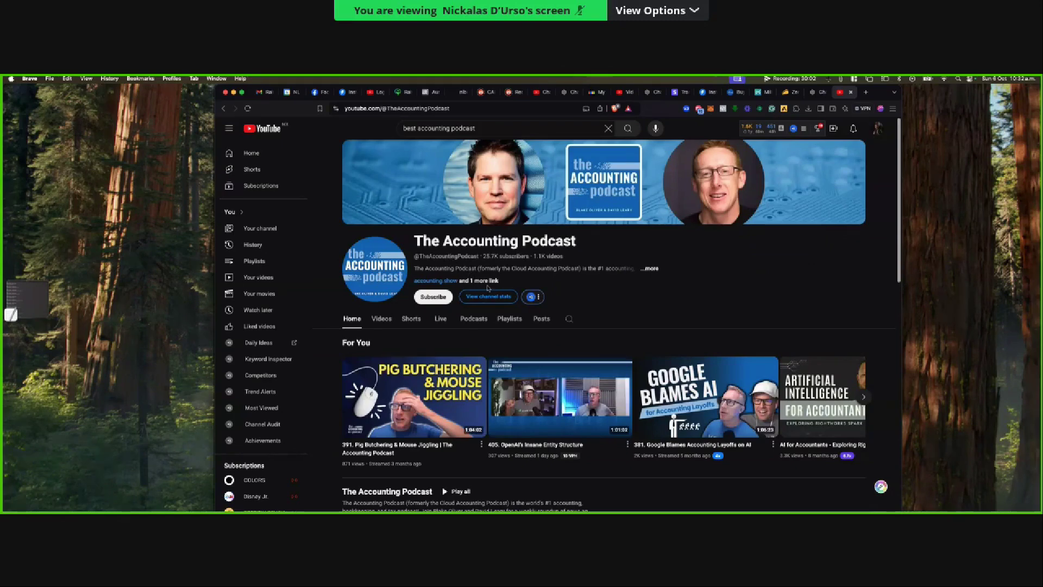
{"action": "left_click", "coordinate": [443, 281]}
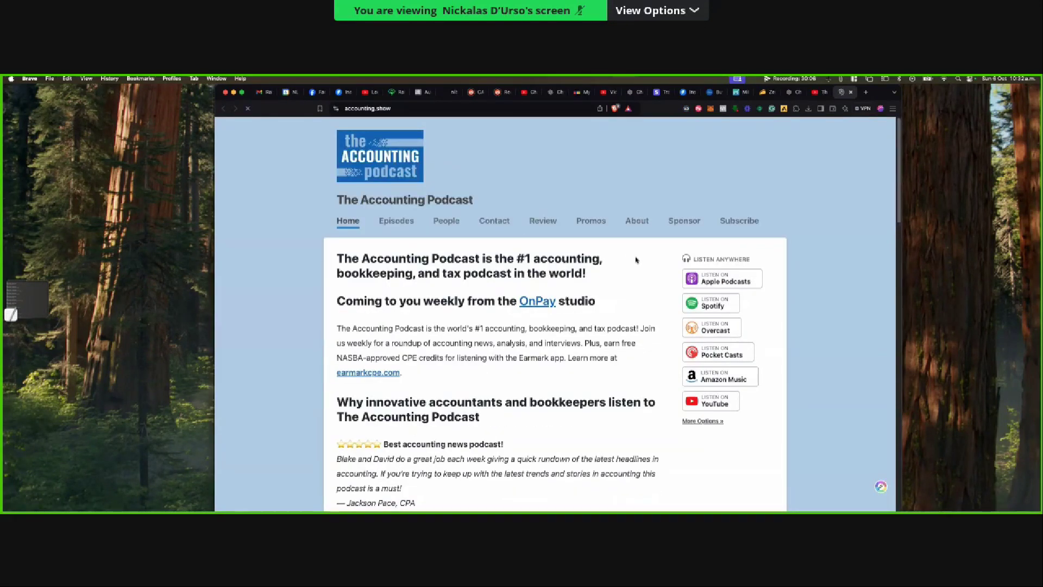
{"action": "scroll", "coordinate": [637, 245], "scroll_direction": "down", "scroll_amount": 10}
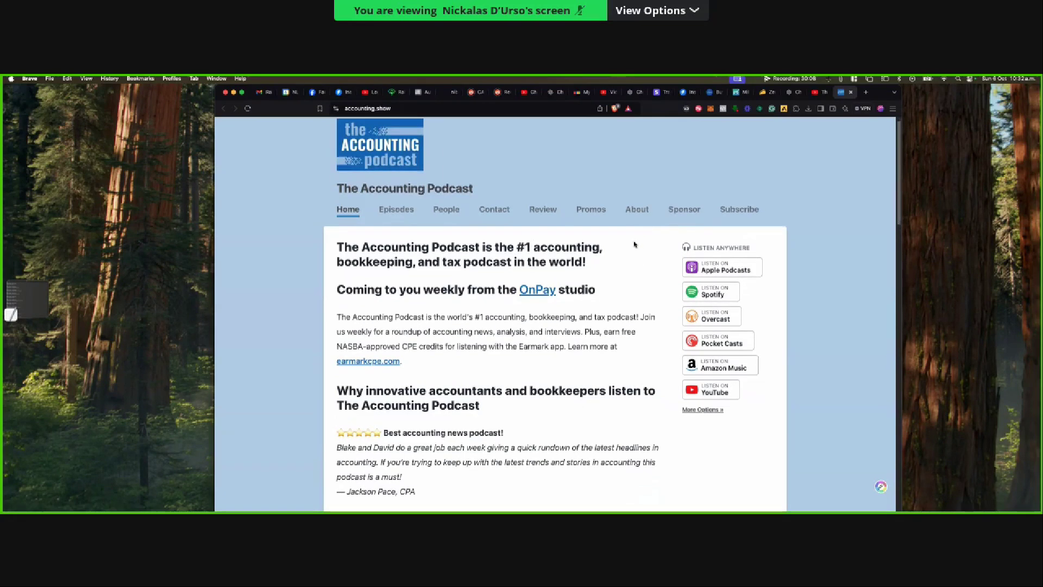
{"action": "scroll", "coordinate": [636, 246], "scroll_direction": "up", "scroll_amount": 5}
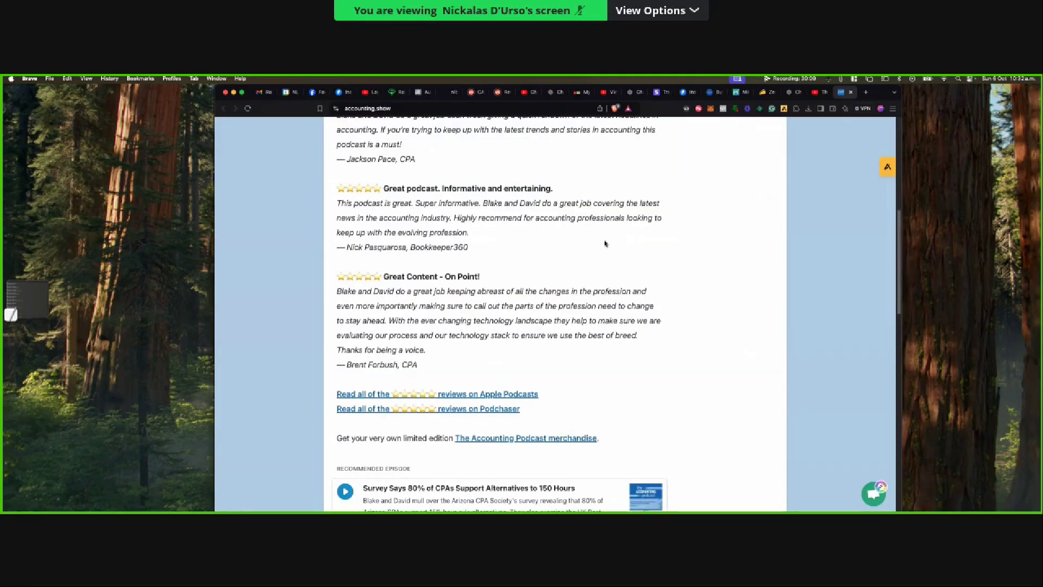
{"action": "scroll", "coordinate": [606, 243], "scroll_direction": "up", "scroll_amount": 6}
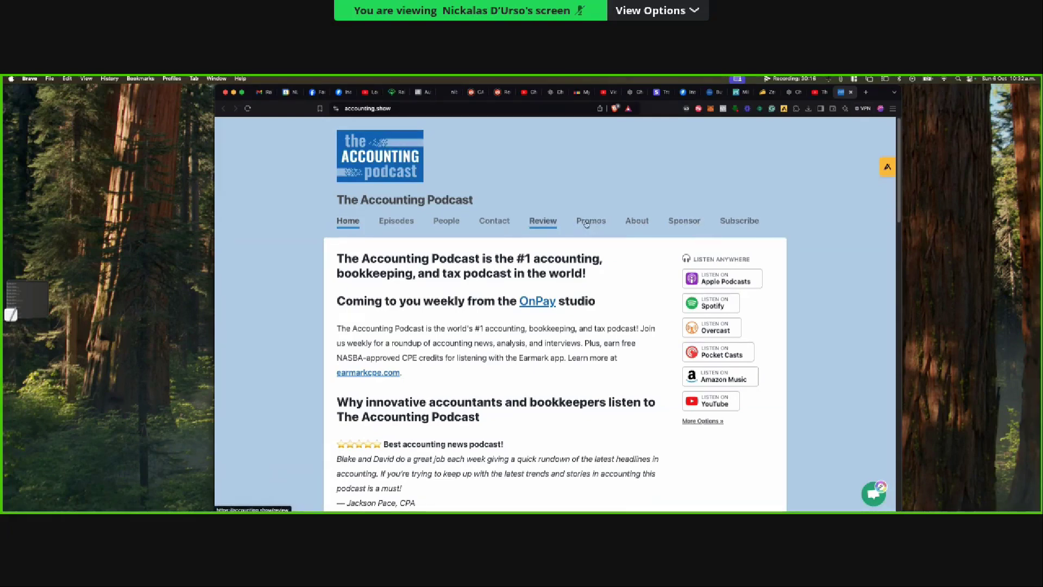
- Open the podcast website's Review page and look through it for ways to get in touch
{"action": "left_click", "coordinate": [547, 225]}
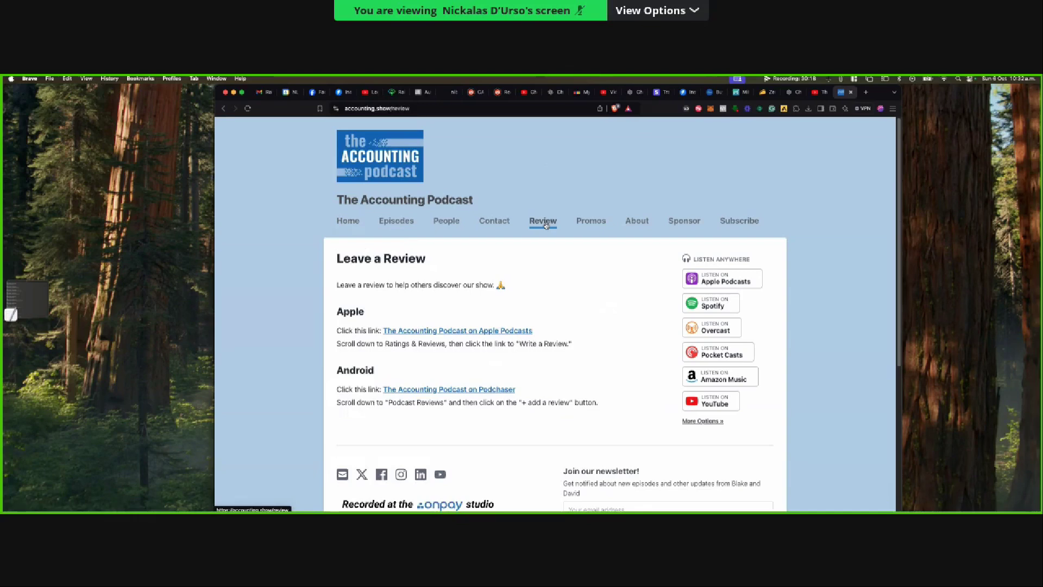
{"action": "scroll", "coordinate": [587, 246], "scroll_direction": "down", "scroll_amount": 5}
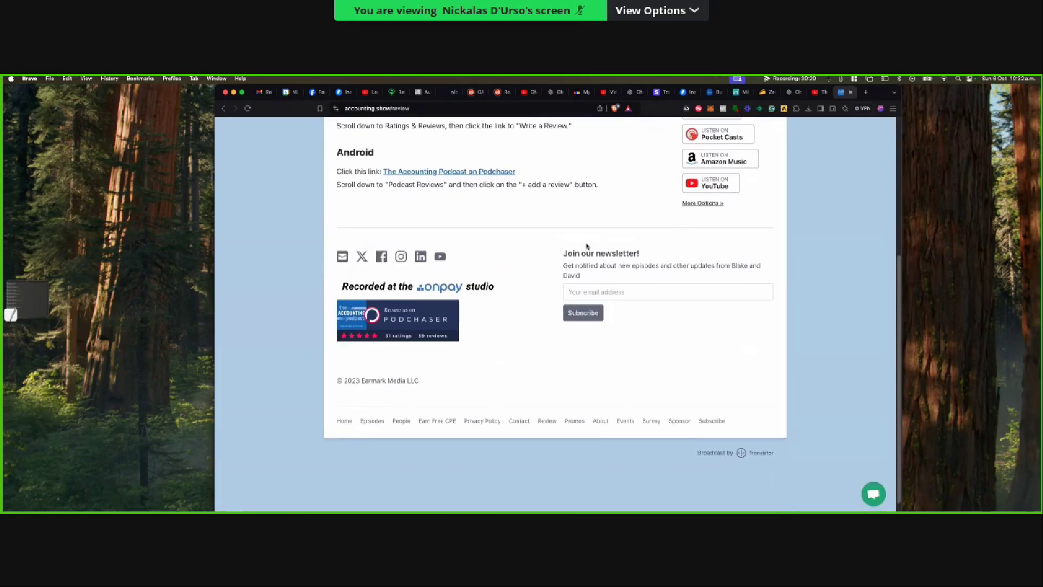
{"action": "scroll", "coordinate": [603, 249], "scroll_direction": "up", "scroll_amount": 4}
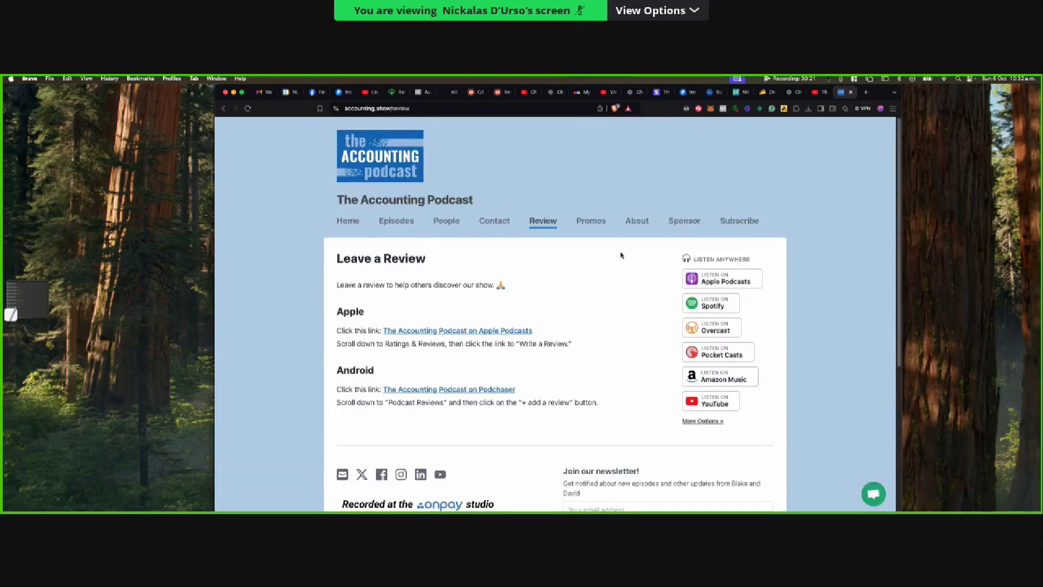
- Open the website's support chat and send the message "yea i was listening to your podcast"
{"action": "left_click", "coordinate": [873, 492]}
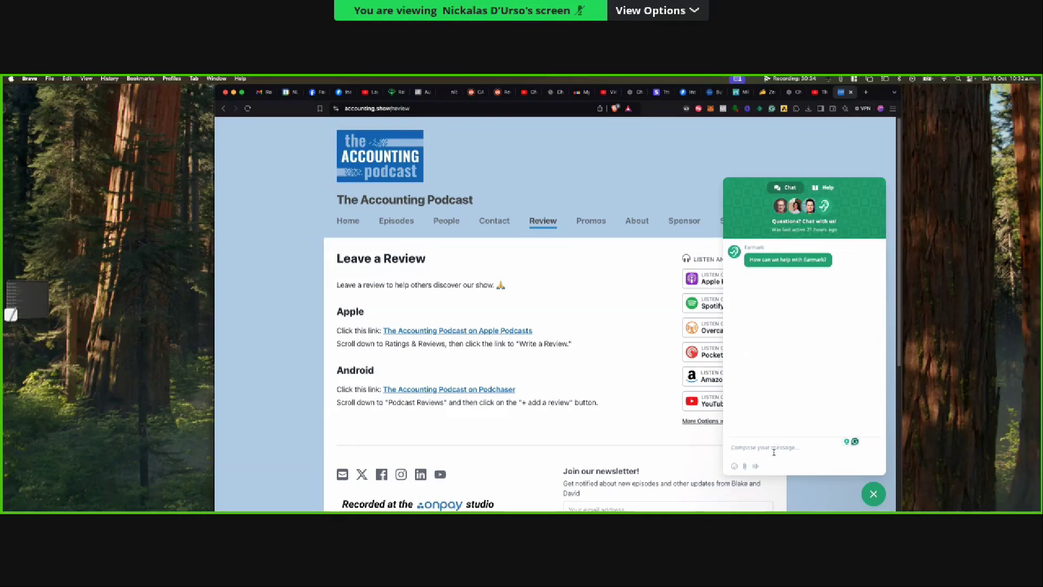
{"action": "type", "text": "yea i was listening to"}
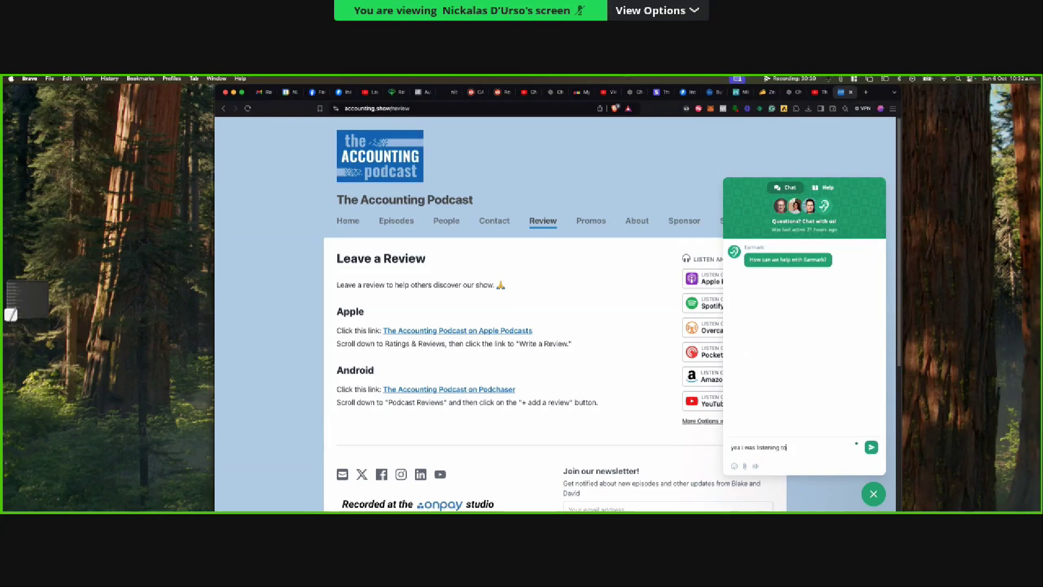
{"action": "type", "text": "your e"}
{"action": "type", "text": "odcast"}
{"action": "key", "text": "Return"}
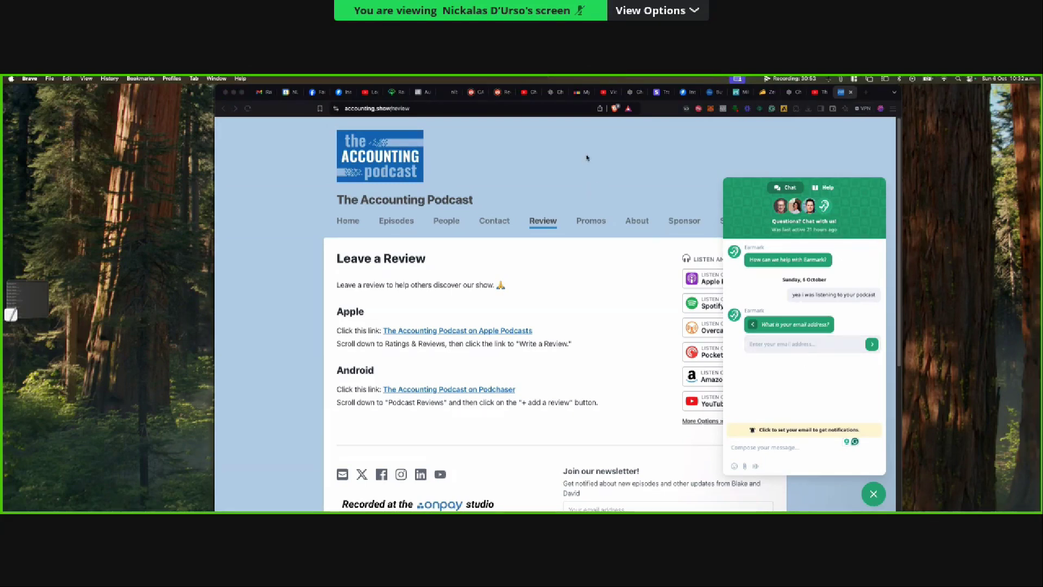
- Return to The Accounting Podcast's YouTube channel and examine its recommended, recent and popular videos
{"action": "mouse_move", "coordinate": [587, 152]}
{"action": "left_mouse_down"}
{"action": "mouse_move", "coordinate": [873, 433]}
{"action": "mouse_move", "coordinate": [896, 498]}
{"action": "left_mouse_up"}
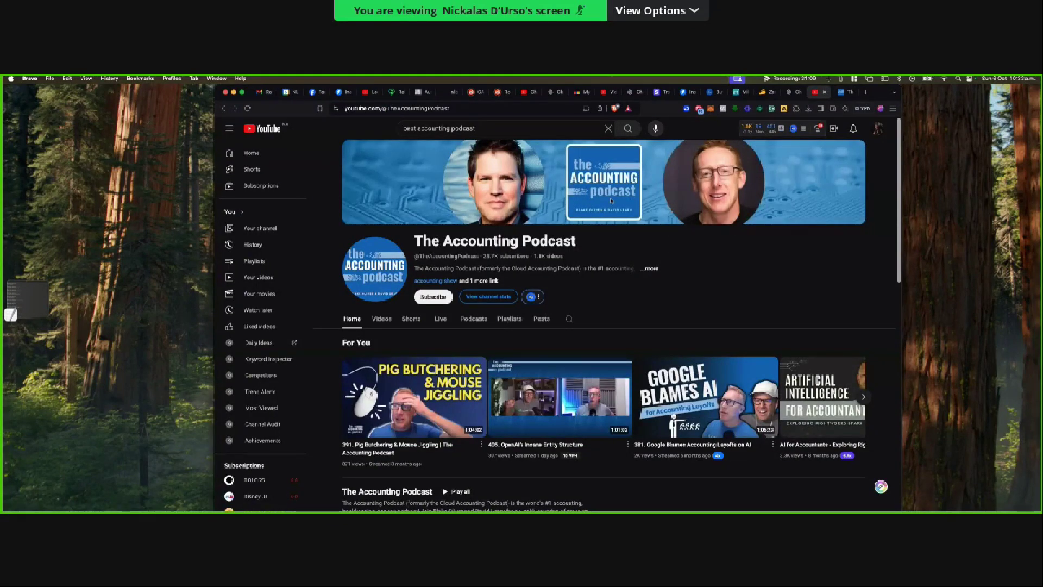
{"action": "scroll", "coordinate": [640, 374], "scroll_direction": "down", "scroll_amount": 1}
{"action": "scroll", "coordinate": [640, 375], "scroll_direction": "down", "scroll_amount": 2}
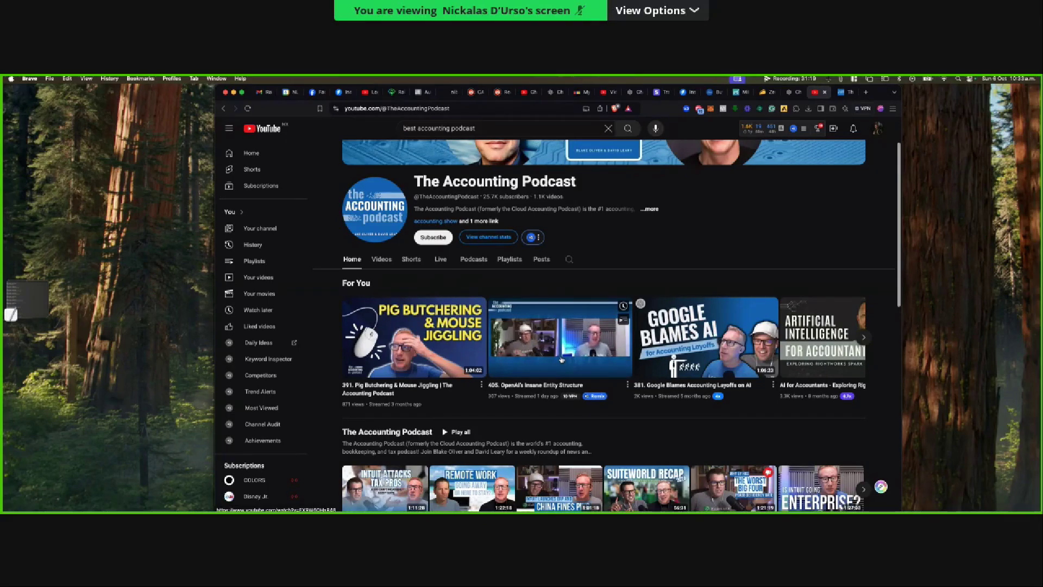
{"action": "scroll", "coordinate": [562, 359], "scroll_direction": "down", "scroll_amount": 3}
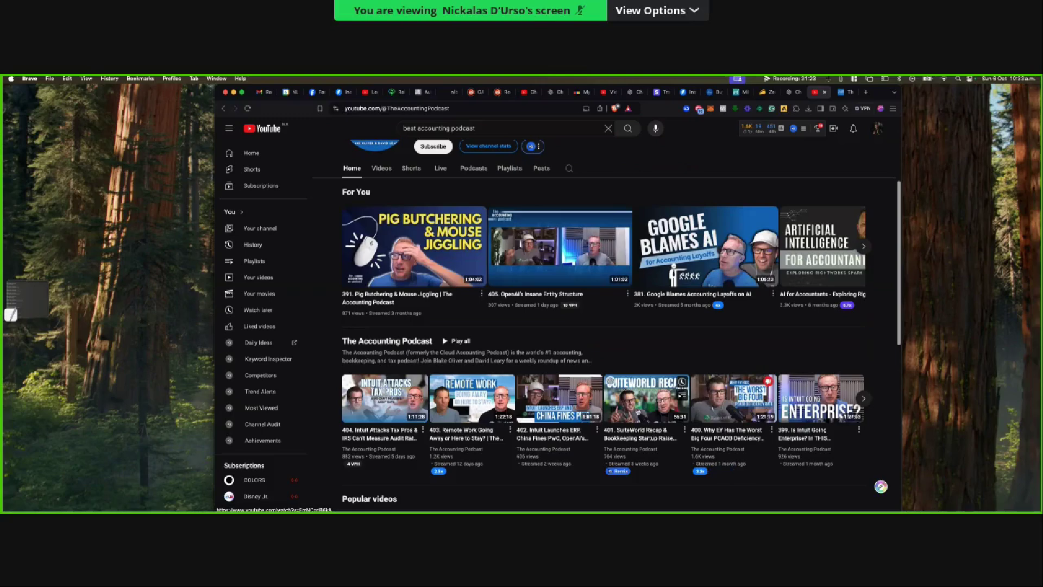
{"action": "scroll", "coordinate": [630, 414], "scroll_direction": "down", "scroll_amount": 2}
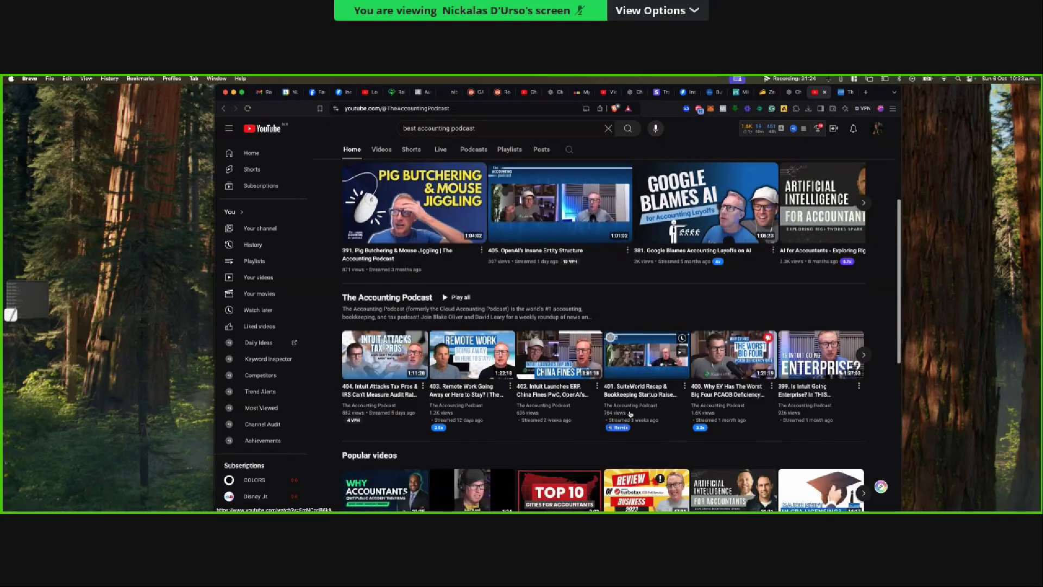
{"action": "scroll", "coordinate": [630, 414], "scroll_direction": "down", "scroll_amount": 1}
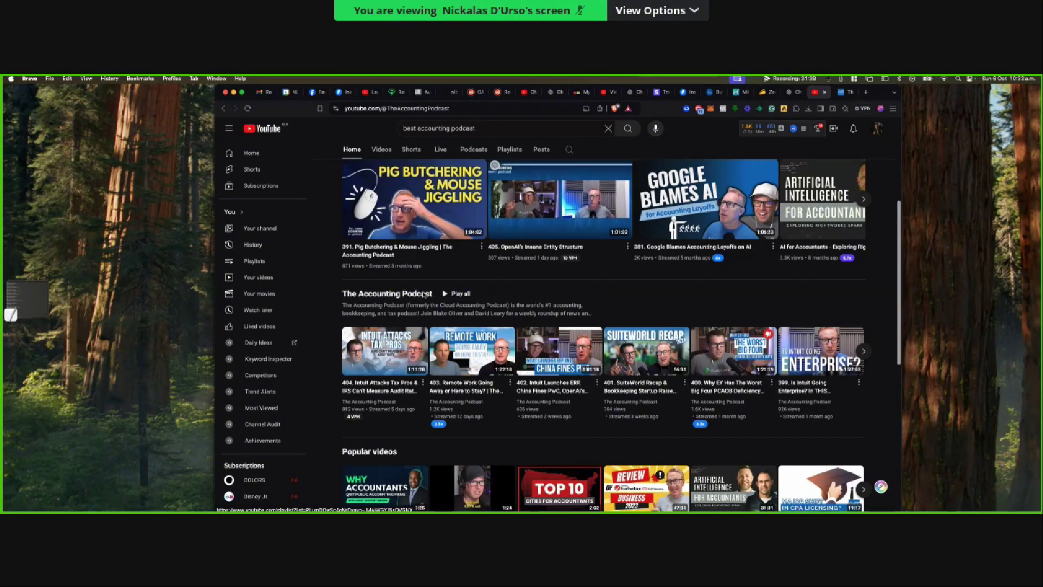
- Review the business services and recurring-revenue industries in the ChatGPT list, and search YouTube for "best rated podcast"
{"action": "left_click", "coordinate": [789, 92]}
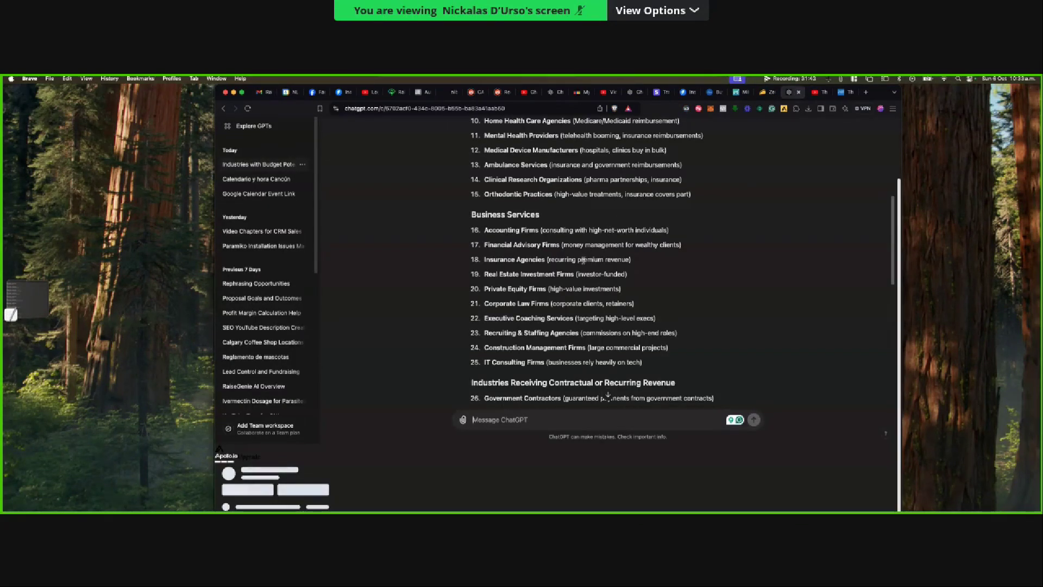
{"action": "scroll", "coordinate": [583, 260], "scroll_direction": "down", "scroll_amount": 5}
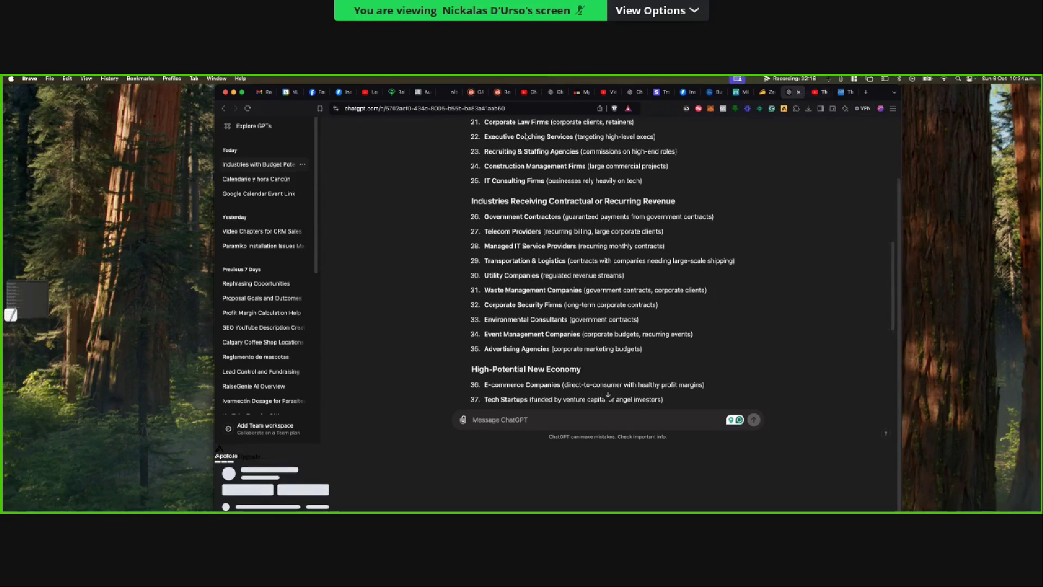
{"action": "left_click", "coordinate": [817, 92]}
{"action": "double_click", "coordinate": [420, 129]}
{"action": "key", "text": "BackSpace"}
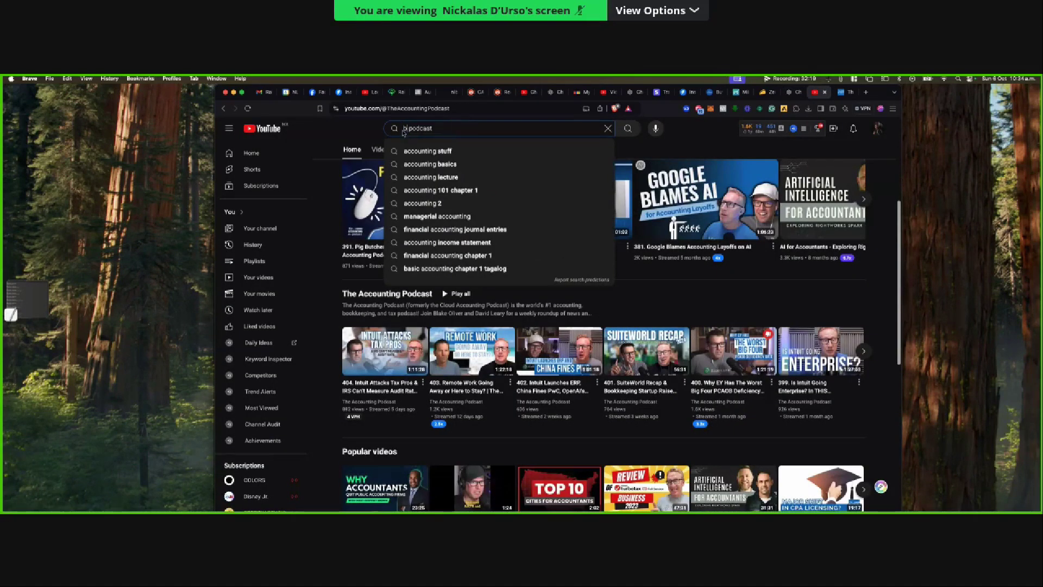
{"action": "type", "text": "rated"}
{"action": "key", "text": "Return"}
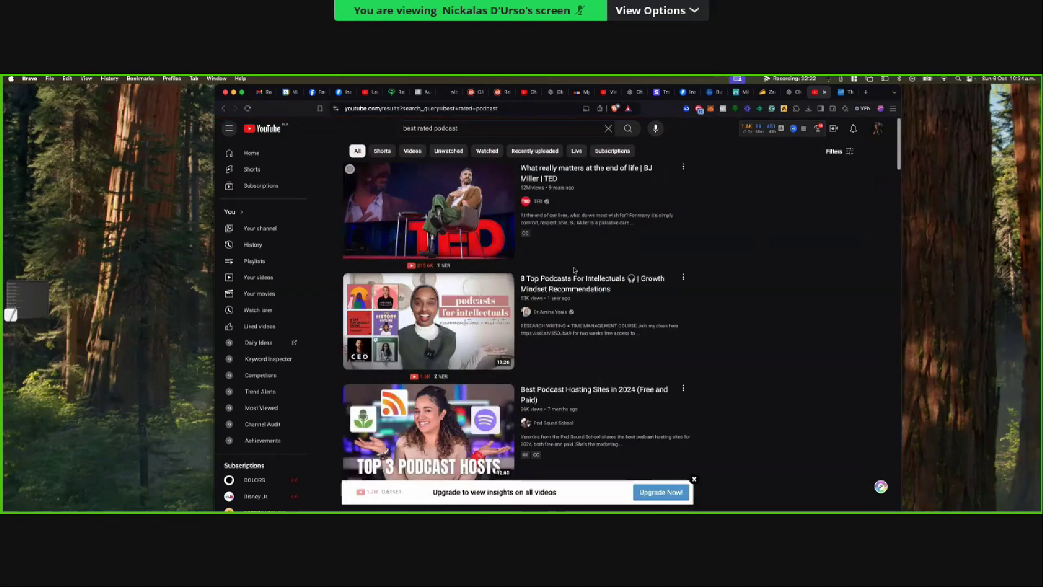
{"action": "scroll", "coordinate": [544, 272], "scroll_direction": "down", "scroll_amount": 2}
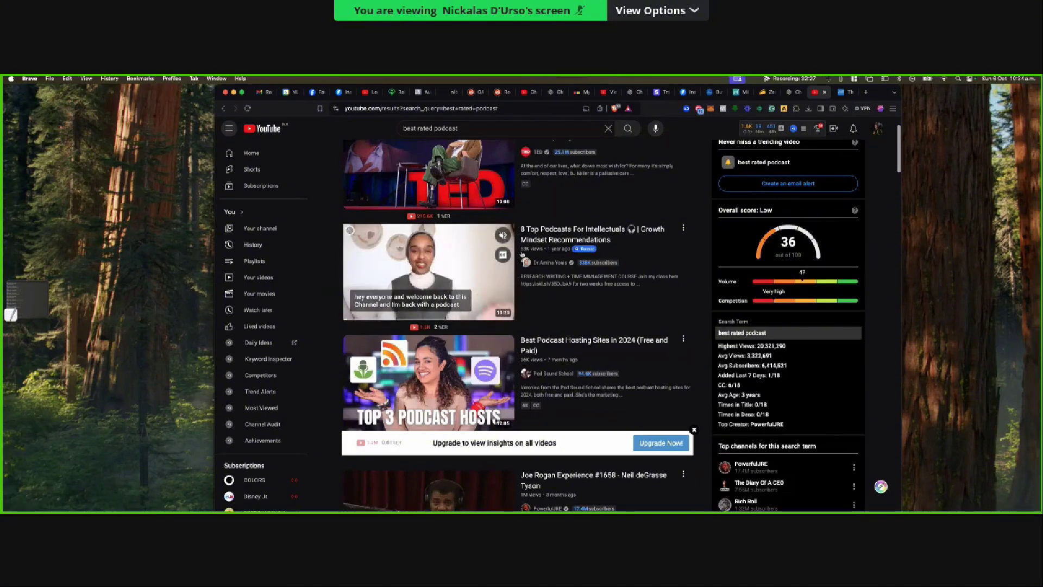
- Search the web in a new tab for "best rated podcasts for dentists" and open Delmain's article on the 29 best dentist podcasts
{"action": "key", "text": "super+t"}
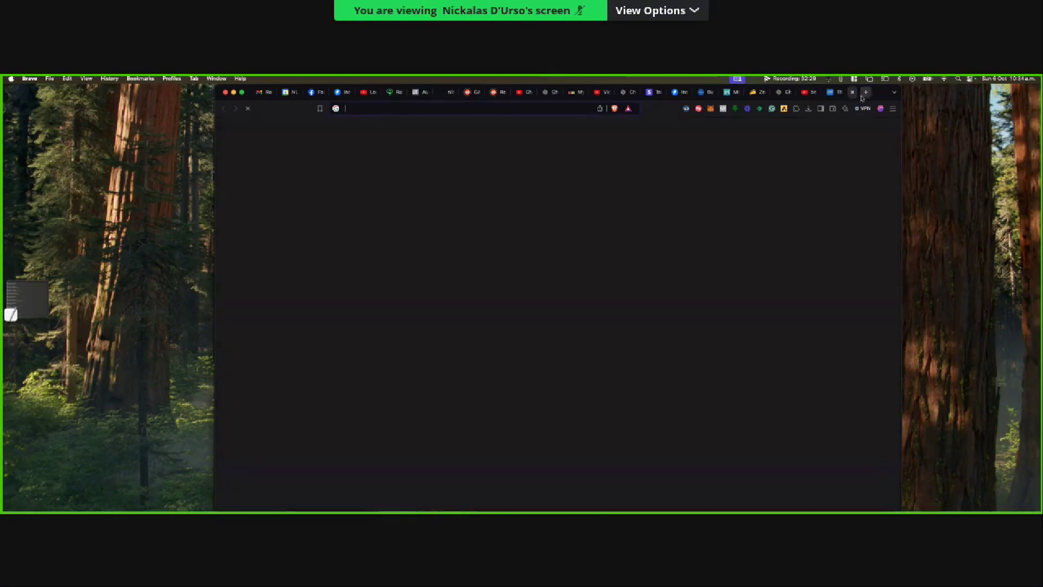
{"action": "type", "text": "best"}
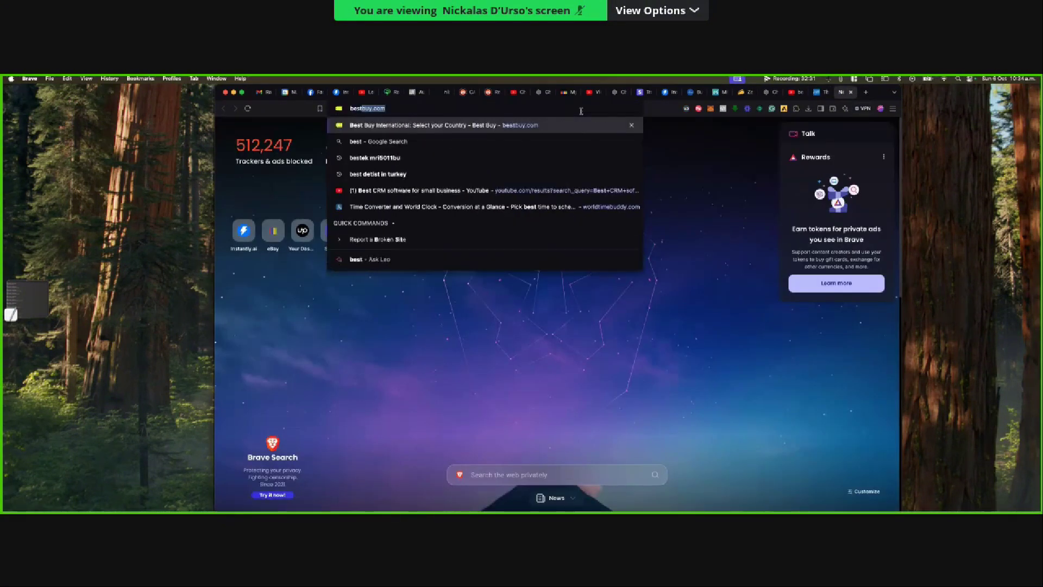
{"action": "type", "text": " rated podcas"}
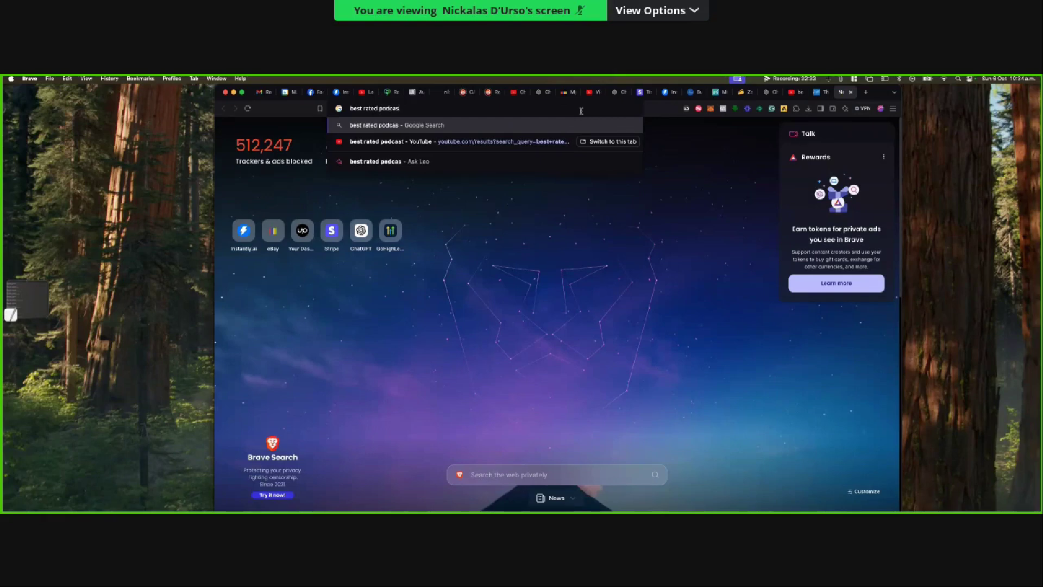
{"action": "type", "text": "ts for avia"}
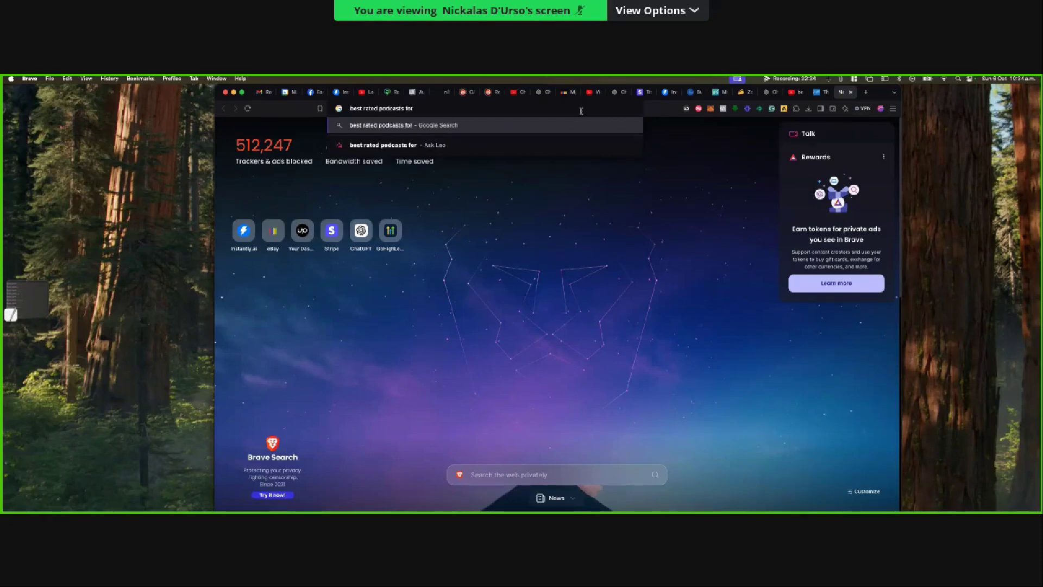
{"action": "key", "text": "BackSpace"}
{"action": "key", "text": "BackSpace"}
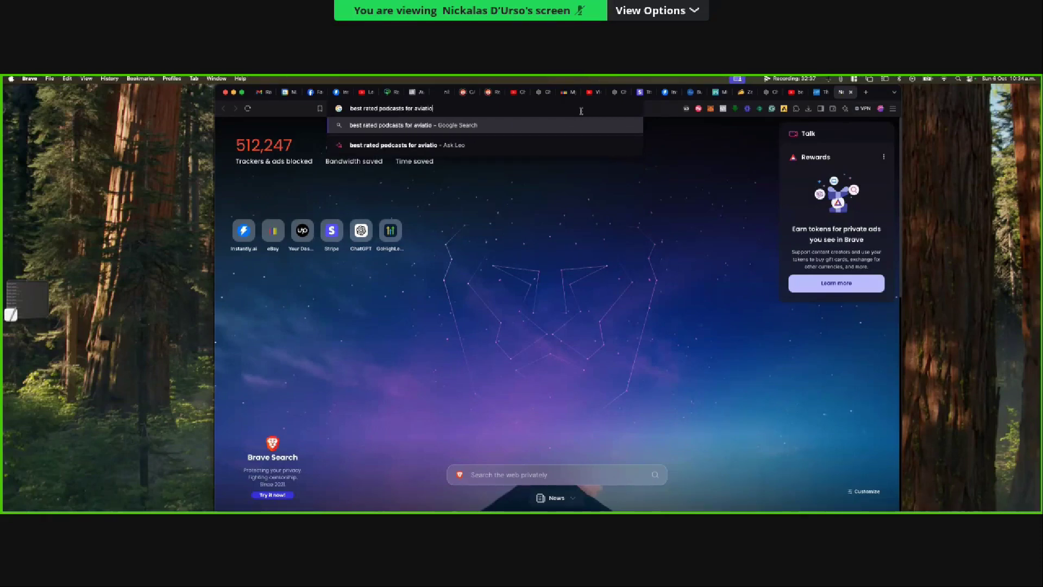
{"action": "key", "text": "BackSpace"}
{"action": "key", "text": "BackSpace"}
{"action": "type", "text": "dentists"}
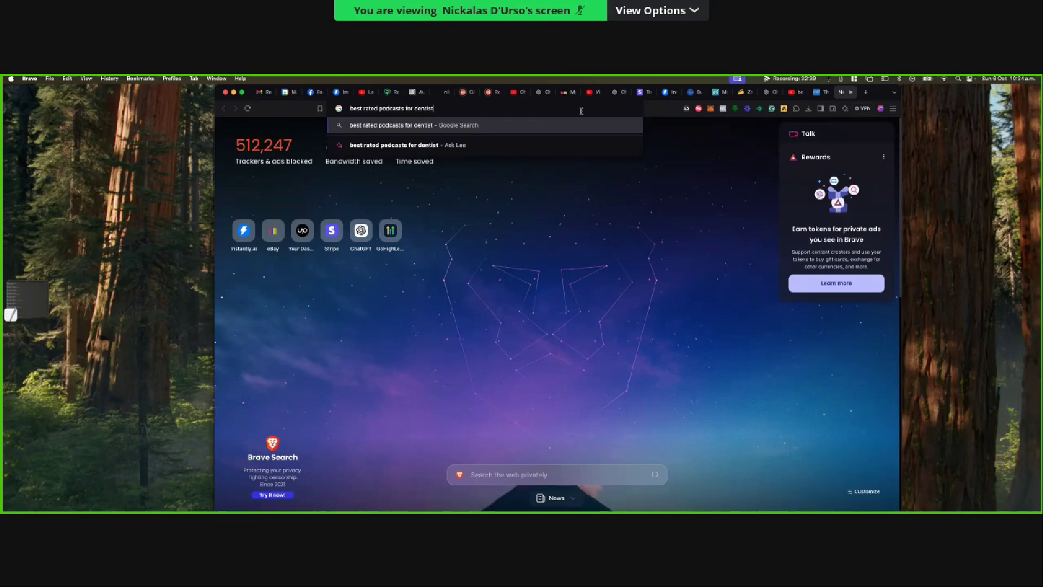
{"action": "key", "text": "Return"}
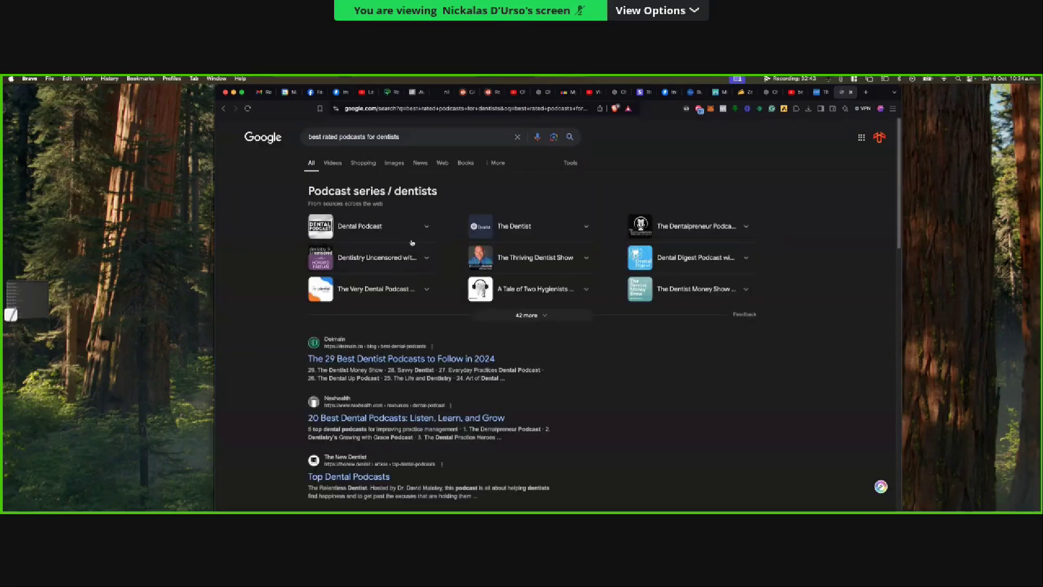
{"action": "left_click", "coordinate": [399, 359]}
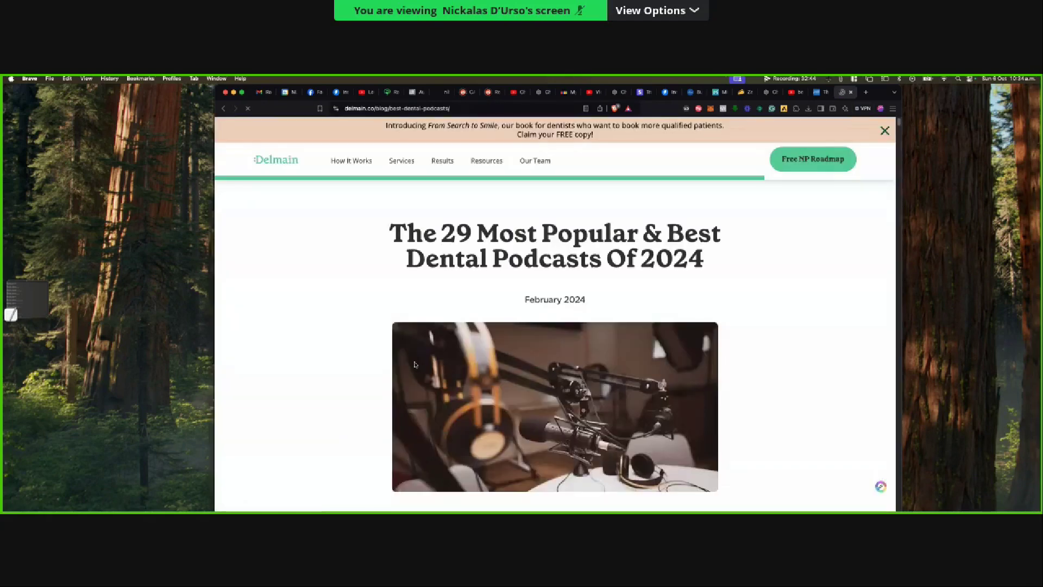
{"action": "scroll", "coordinate": [458, 356], "scroll_direction": "down", "scroll_amount": 10}
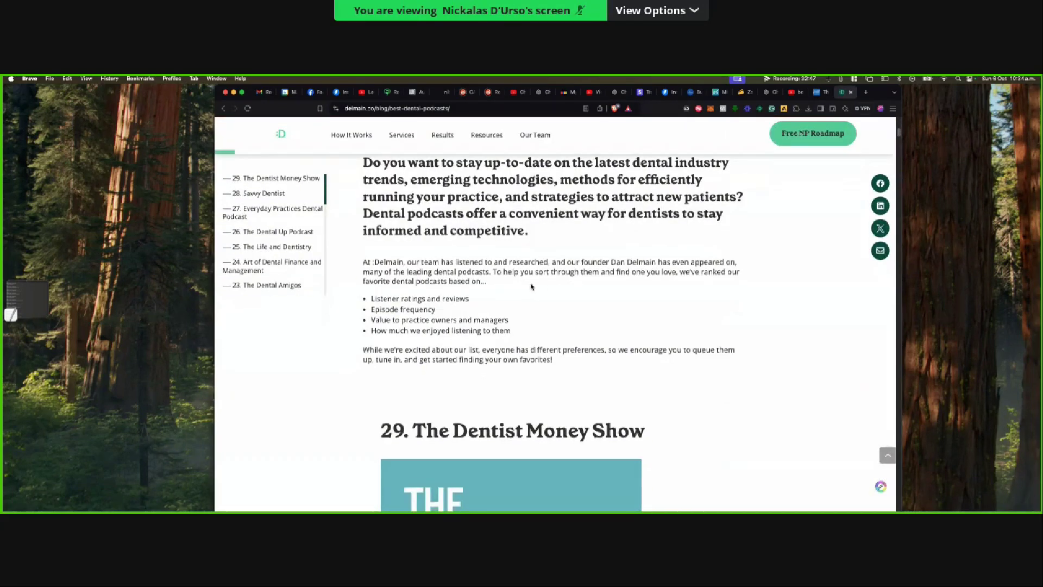
- Copy the title "The Dentist Money Show" from the article and search YouTube for it
{"action": "left_click_drag", "start_coordinate": [644, 429], "coordinate": [417, 430]}
{"action": "key", "text": "super+c"}
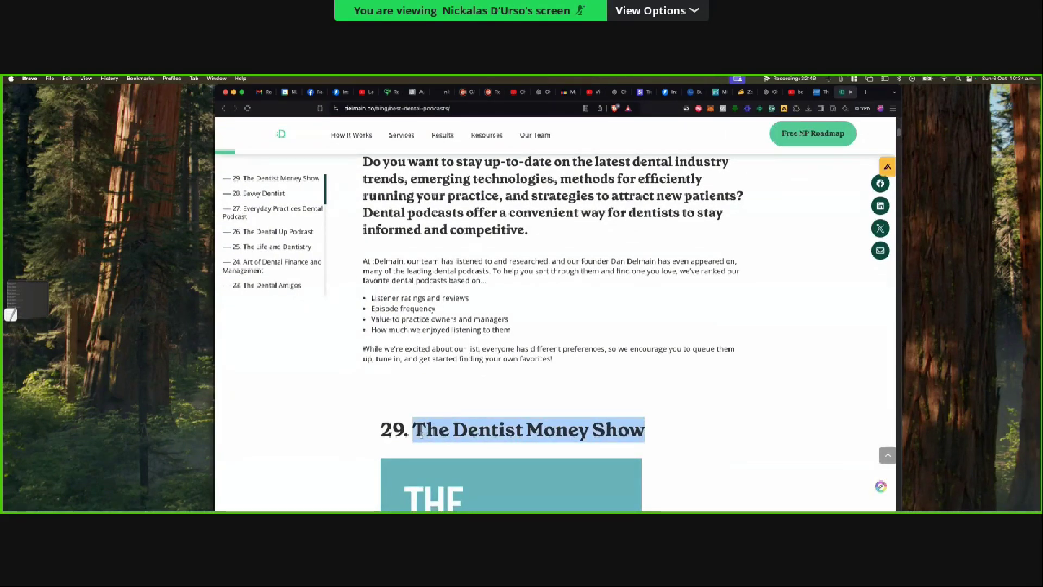
{"action": "left_click", "coordinate": [793, 92]}
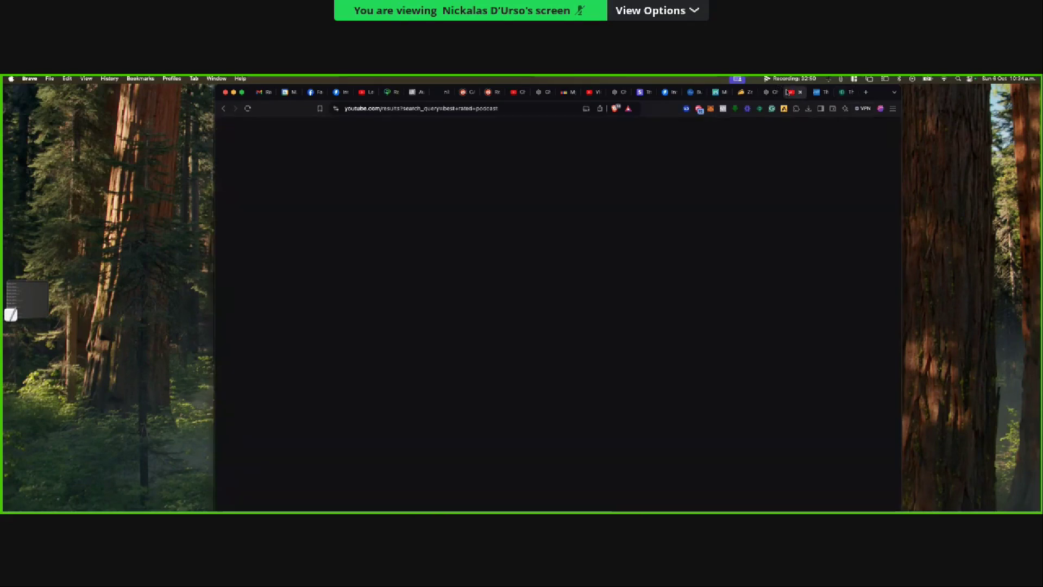
{"action": "triple_click", "coordinate": [502, 126]}
{"action": "key", "text": "super+v"}
{"action": "key", "text": "Return"}
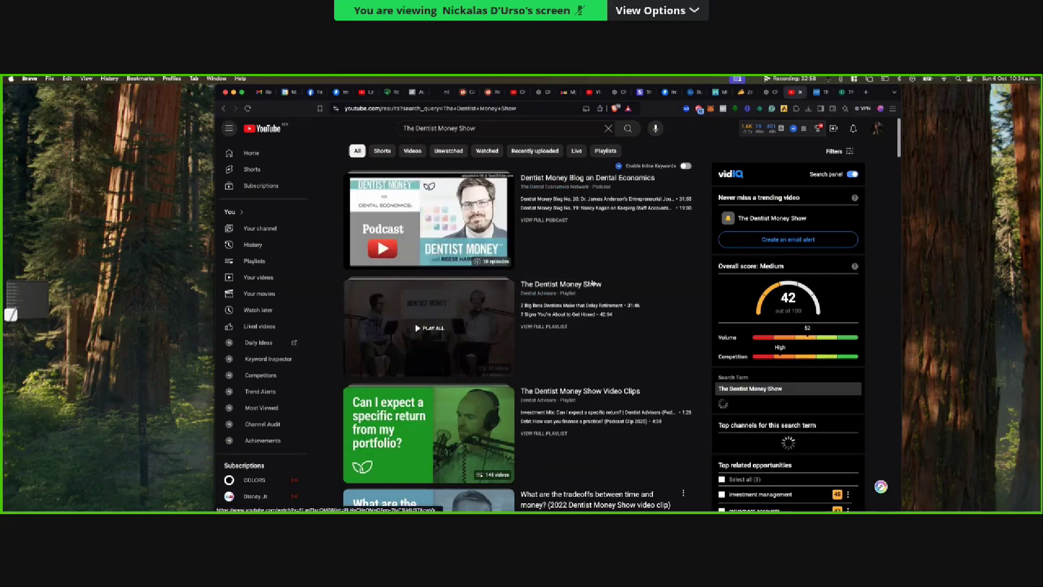
- Examine the YouTube results for The Dentist Money Show, checking the channels, their subscriber numbers and related dental podcasts
{"action": "scroll", "coordinate": [597, 298], "scroll_direction": "down", "scroll_amount": 5}
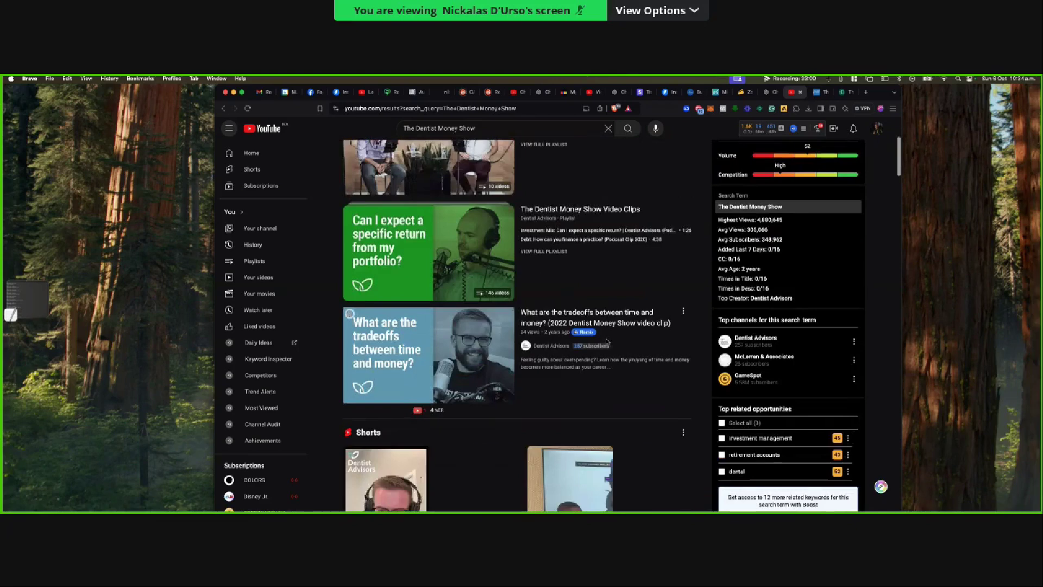
{"action": "scroll", "coordinate": [603, 326], "scroll_direction": "down", "scroll_amount": 10}
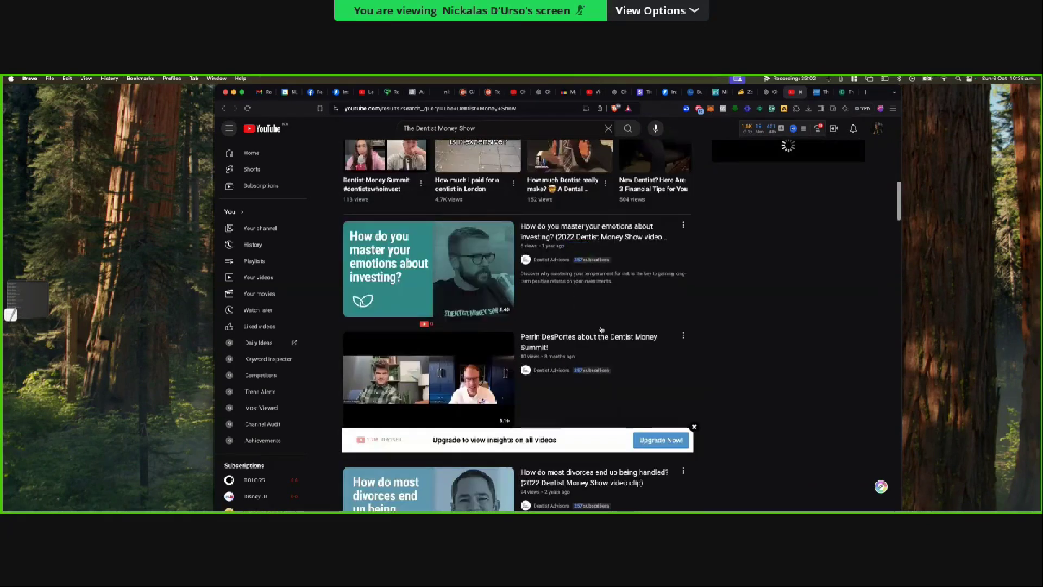
{"action": "scroll", "coordinate": [600, 325], "scroll_direction": "down", "scroll_amount": 3}
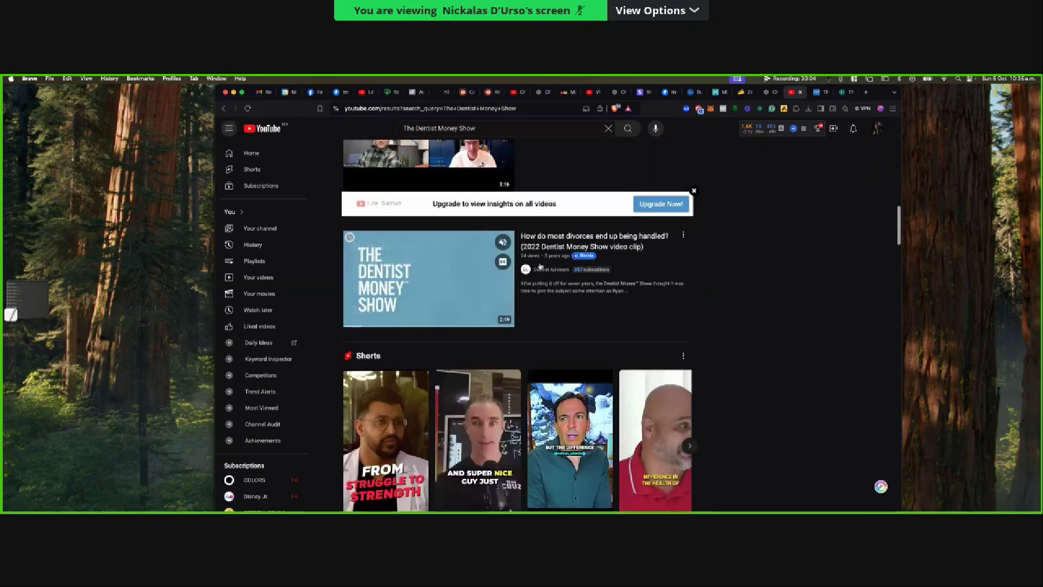
{"action": "scroll", "coordinate": [564, 270], "scroll_direction": "down", "scroll_amount": 5}
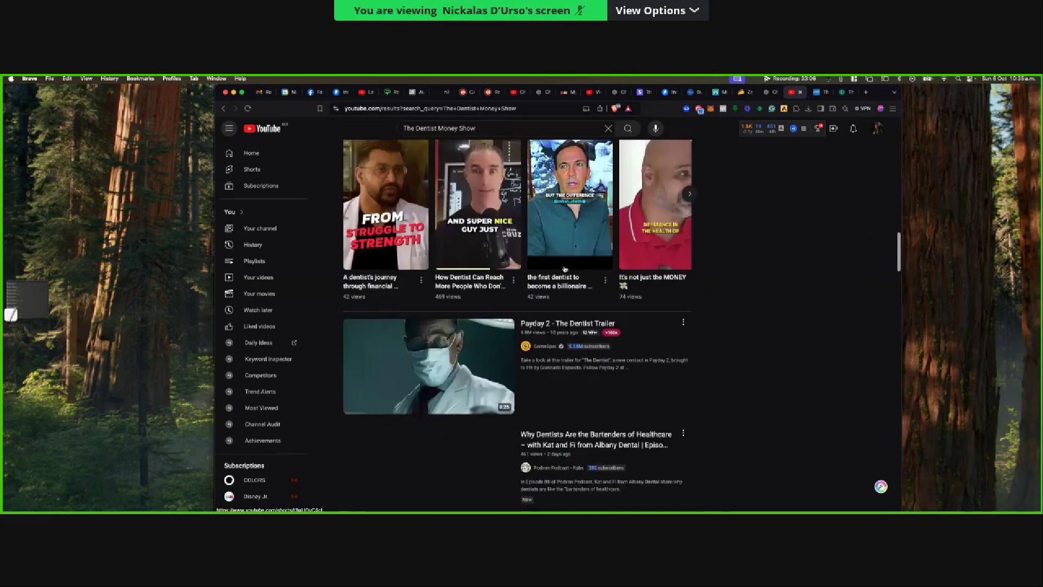
{"action": "scroll", "coordinate": [565, 270], "scroll_direction": "down", "scroll_amount": 2}
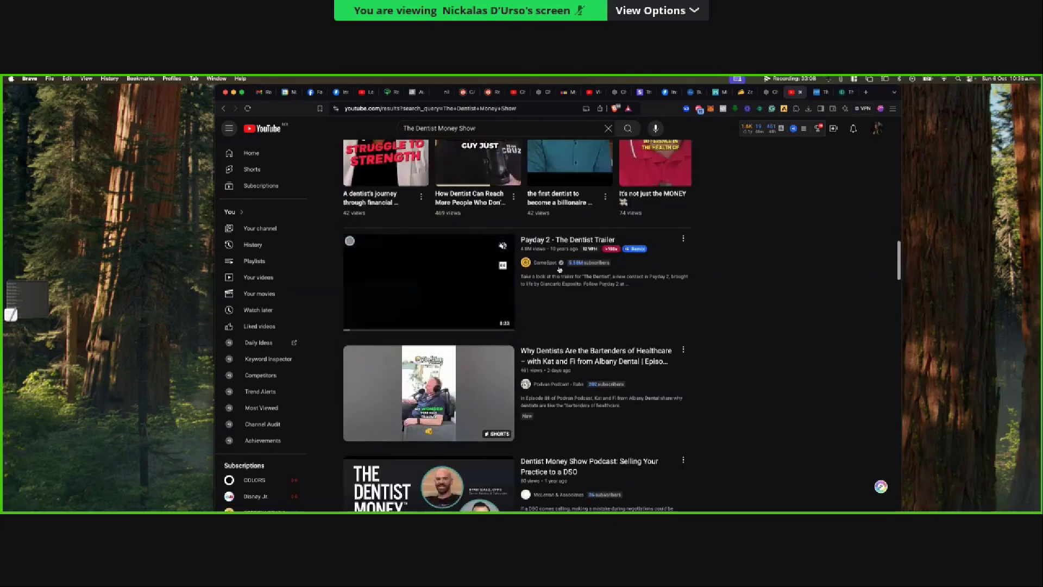
{"action": "scroll", "coordinate": [558, 269], "scroll_direction": "down", "scroll_amount": 2}
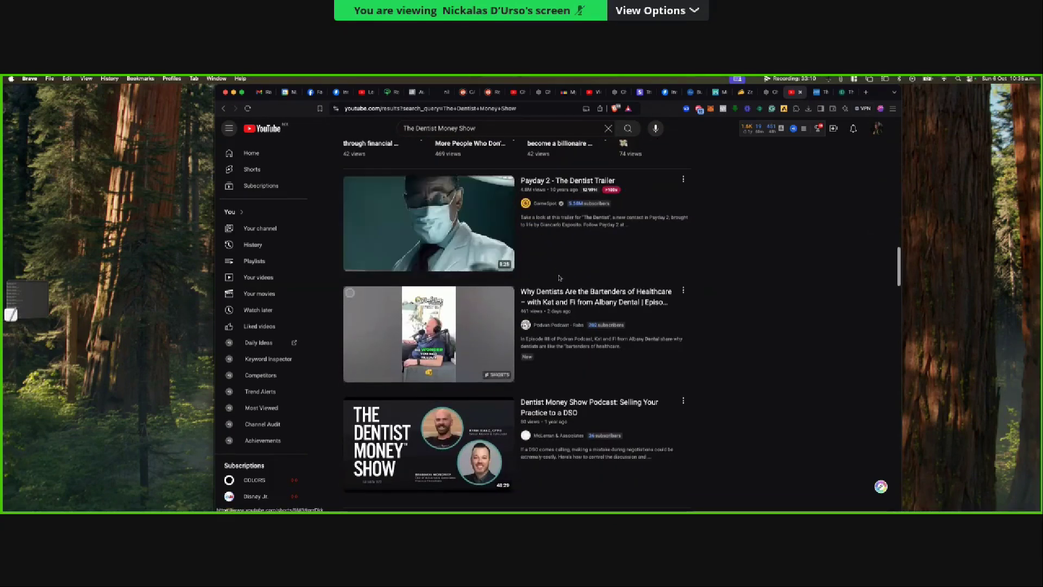
{"action": "scroll", "coordinate": [562, 278], "scroll_direction": "down", "scroll_amount": 4}
{"action": "scroll", "coordinate": [577, 289], "scroll_direction": "up", "scroll_amount": 2}
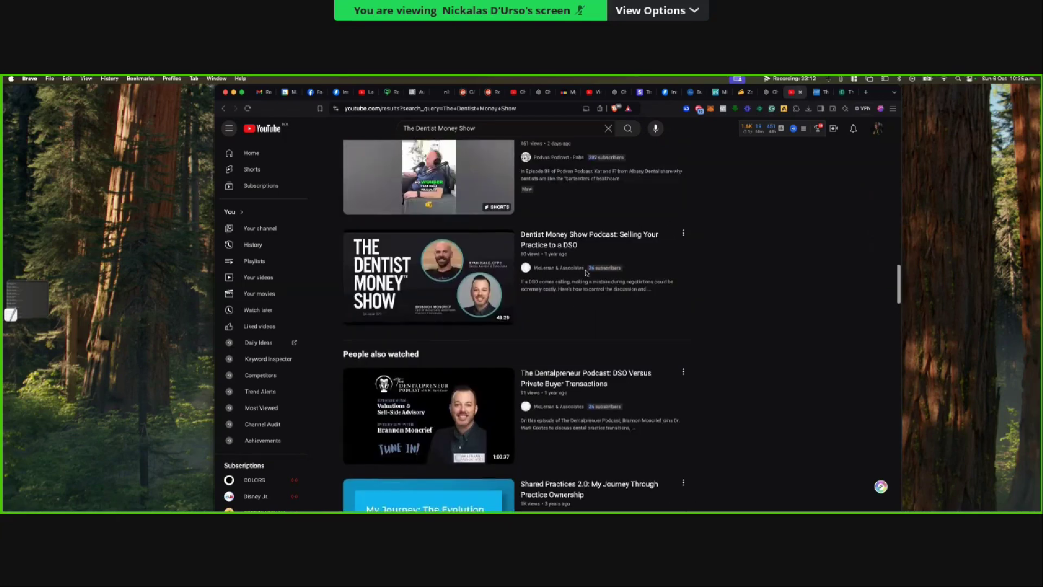
- Return to the dental podcasts article and search the web in a new tab for the names of The Dentist Money Show's hosts
{"action": "left_click", "coordinate": [844, 91]}
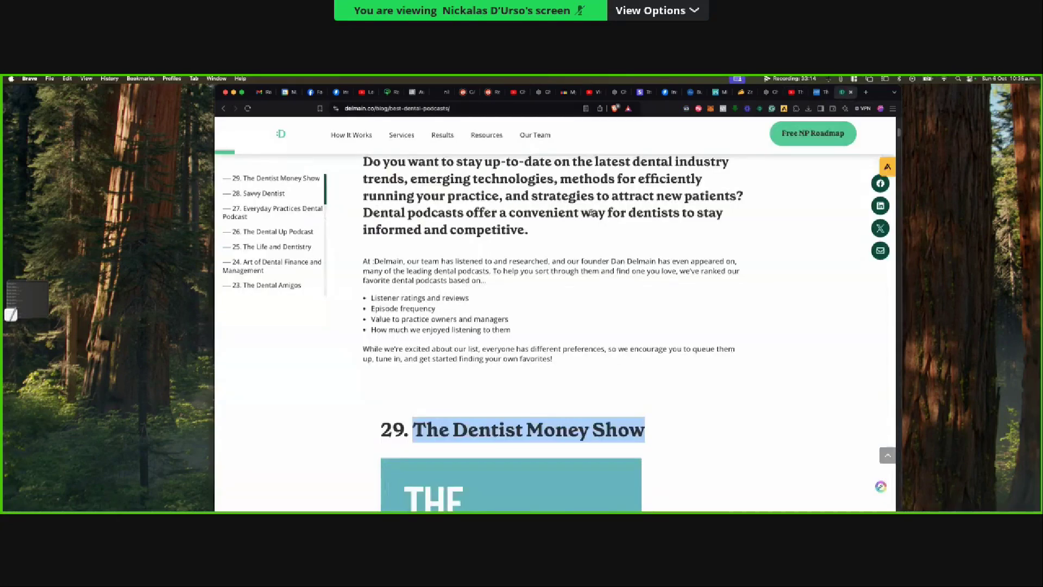
{"action": "scroll", "coordinate": [581, 402], "scroll_direction": "down", "scroll_amount": 5}
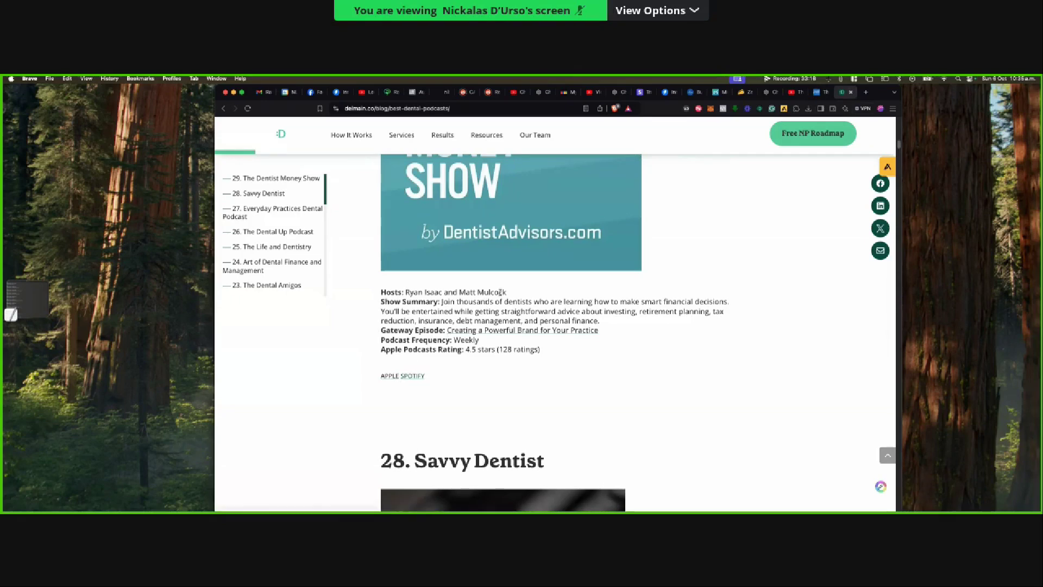
{"action": "left_click_drag", "start_coordinate": [506, 292], "coordinate": [415, 289]}
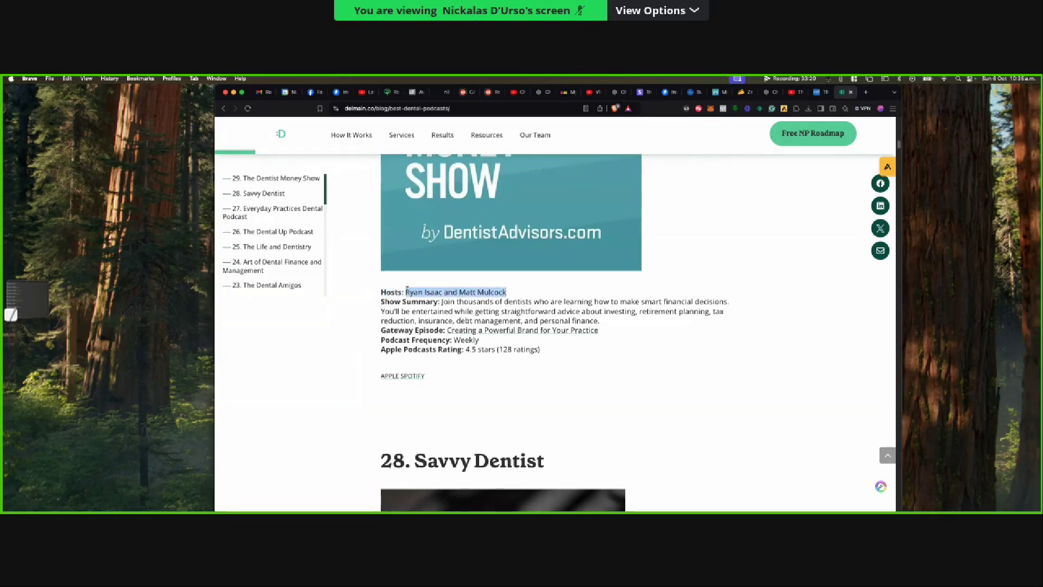
{"action": "left_click", "coordinate": [867, 94]}
{"action": "type", "text": "Ryan Isaac and Matt Mulcock"}
{"action": "key", "text": "Return"}
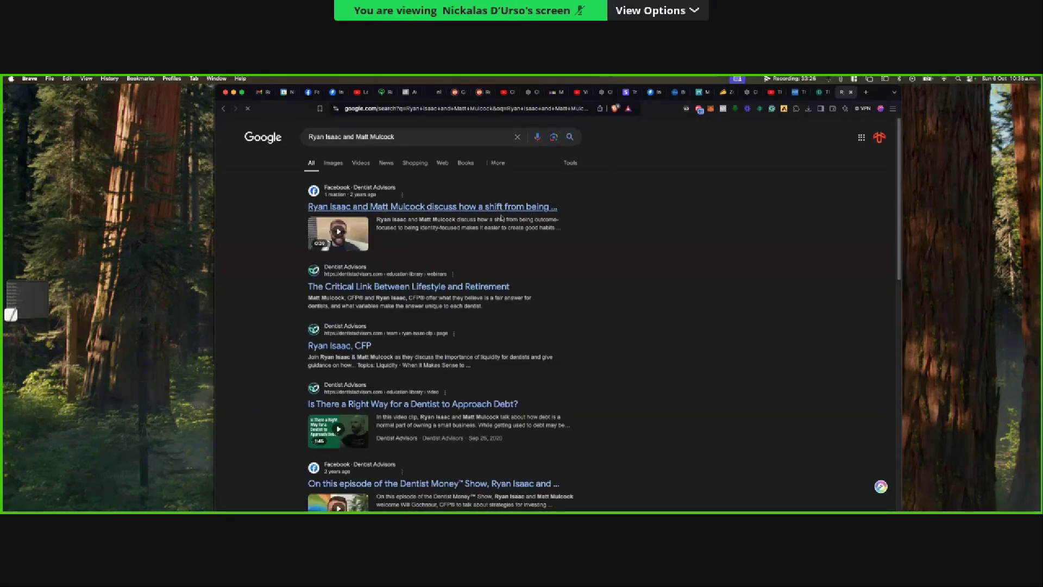
- View the Dentist Advisors Facebook video from the results, look over the other results and close the host search
{"action": "left_click", "coordinate": [445, 211]}
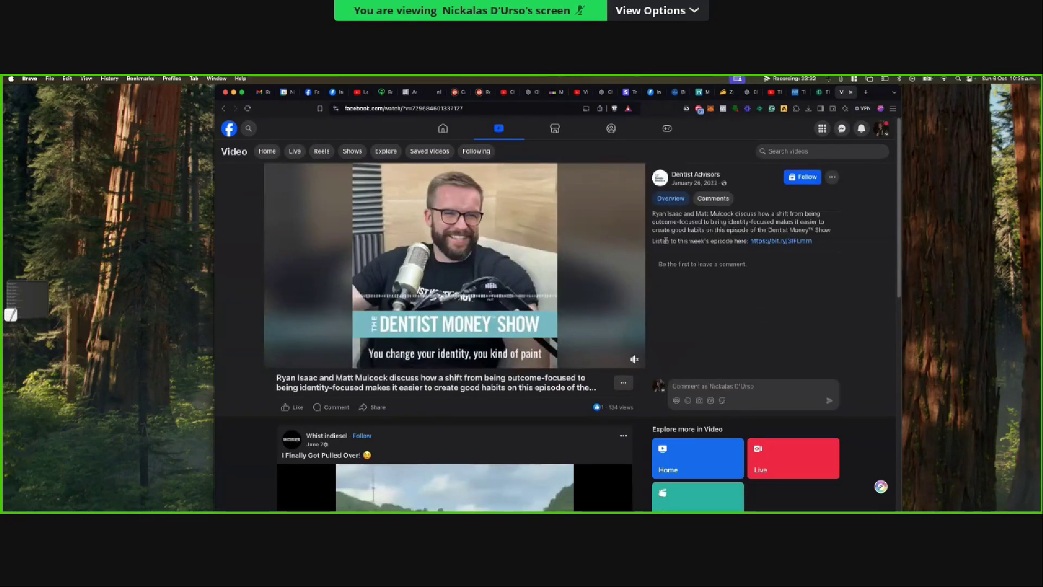
{"action": "key", "text": "super+bracketleft"}
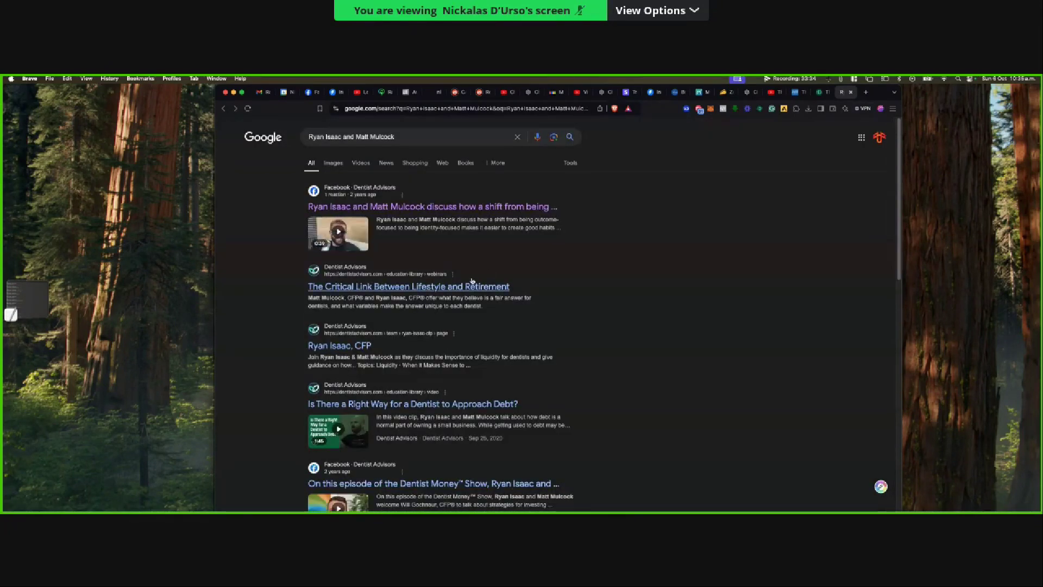
{"action": "scroll", "coordinate": [461, 292], "scroll_direction": "down", "scroll_amount": 3}
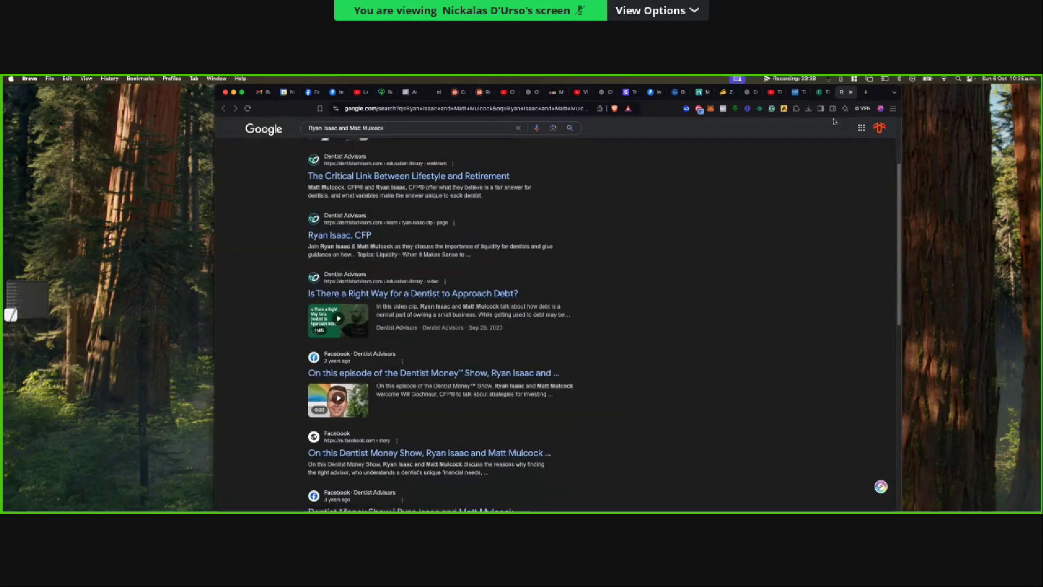
{"action": "left_click", "coordinate": [850, 92]}
- Find The Dentalpreneur Podcast at number 7 in the article and search the web for its title in a new tab
{"action": "scroll", "coordinate": [591, 280], "scroll_direction": "down", "scroll_amount": 15}
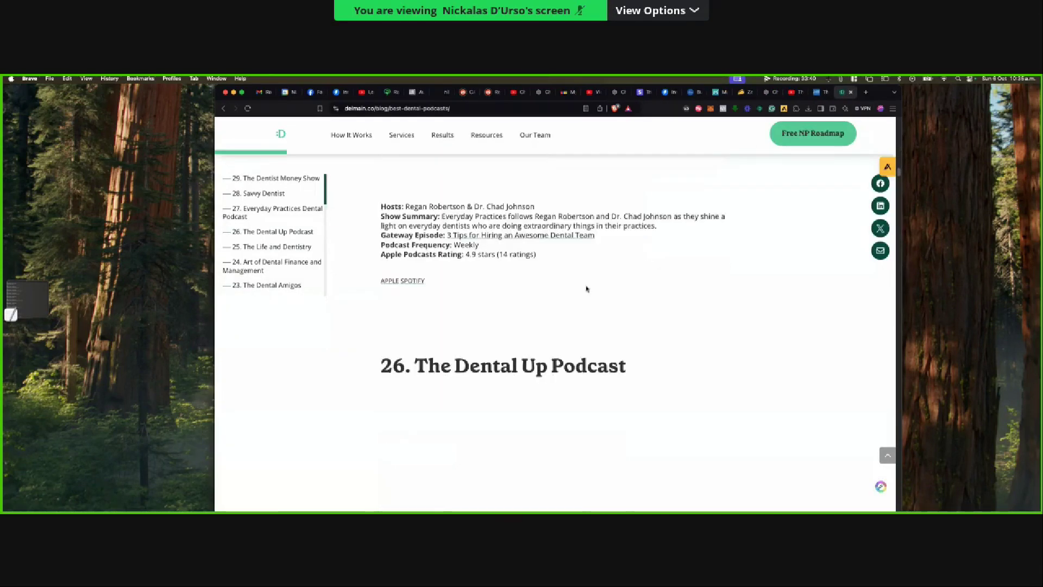
{"action": "scroll", "coordinate": [586, 288], "scroll_direction": "down", "scroll_amount": 20}
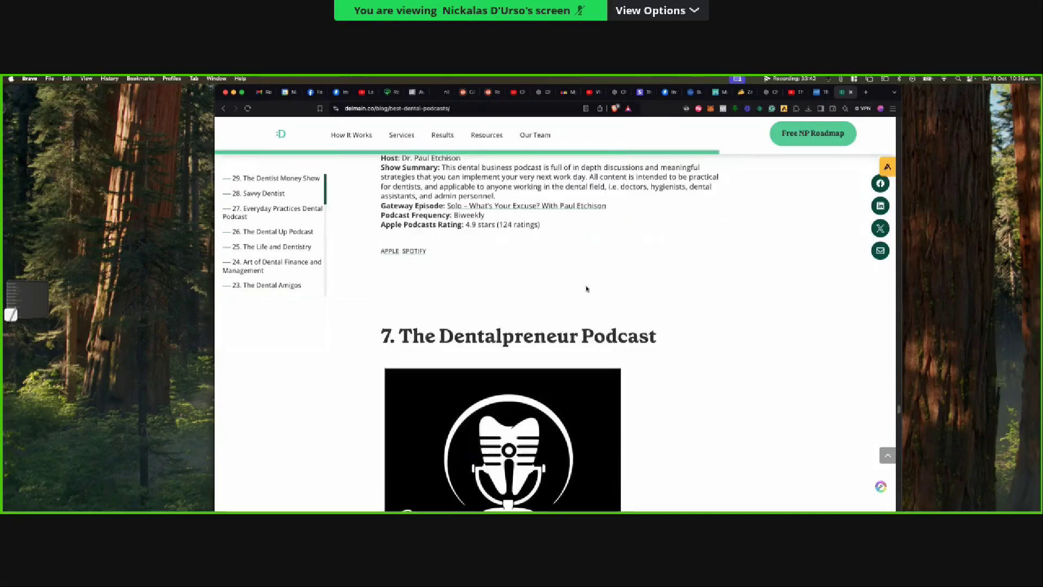
{"action": "scroll", "coordinate": [585, 288], "scroll_direction": "down", "scroll_amount": 3}
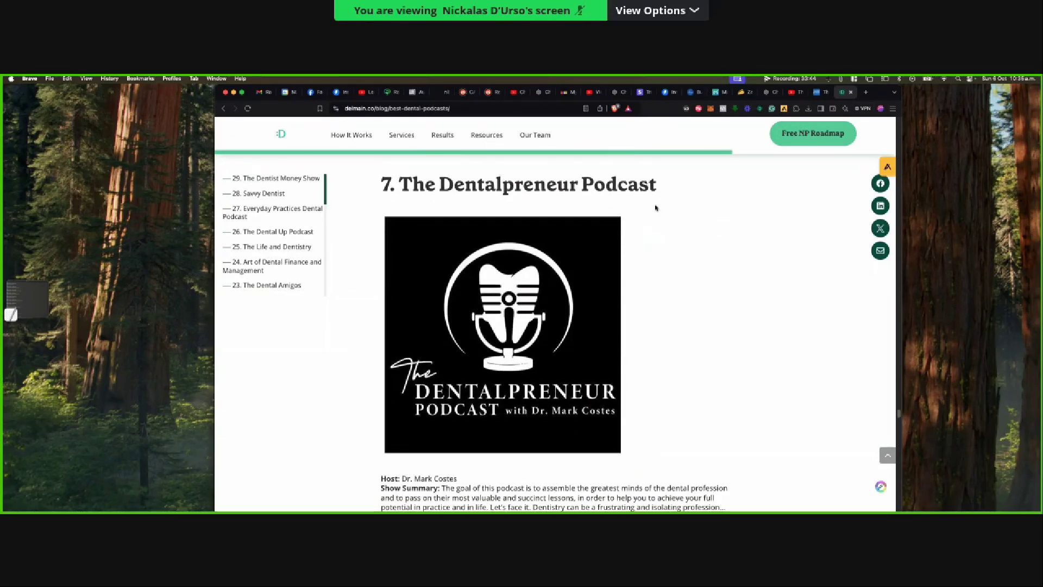
{"action": "left_click_drag", "start_coordinate": [656, 188], "coordinate": [850, 148]}
{"action": "left_click", "coordinate": [852, 125]}
{"action": "left_click_drag", "start_coordinate": [686, 188], "coordinate": [408, 180]}
{"action": "key", "text": "super+c"}
{"action": "key", "text": "super+t"}
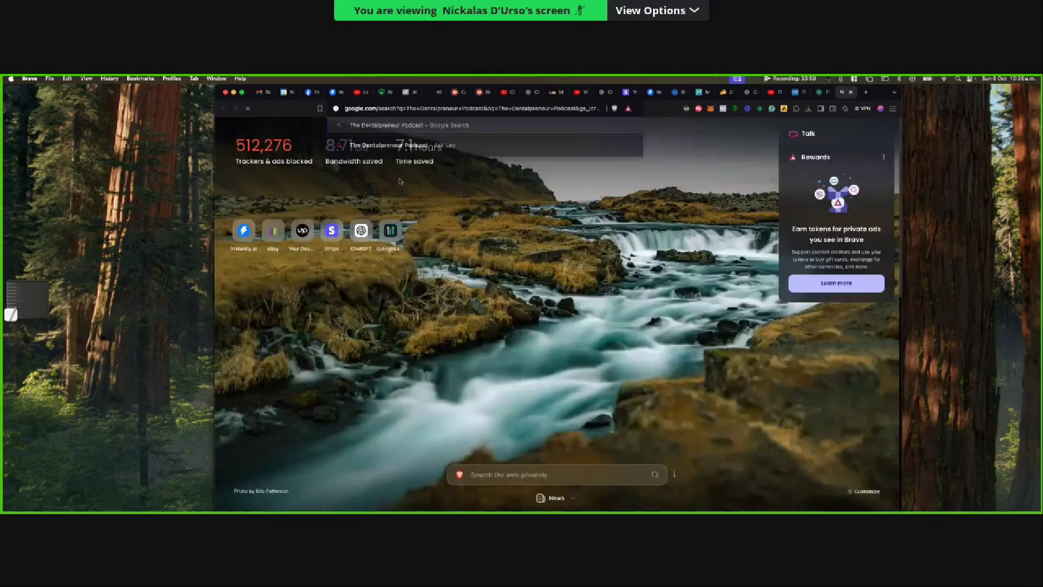
- Search the web for The Dentalpreneur Podcast, open the Dental Success Institute result and go to the institute's home page
{"action": "key", "text": "super+v"}
{"action": "key", "text": "Return"}
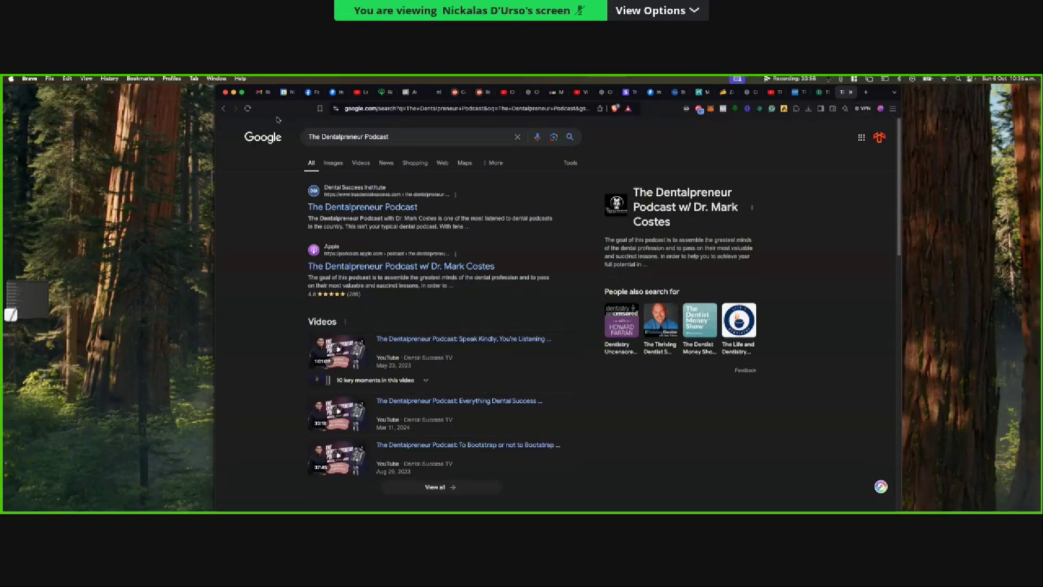
{"action": "left_click", "coordinate": [406, 209]}
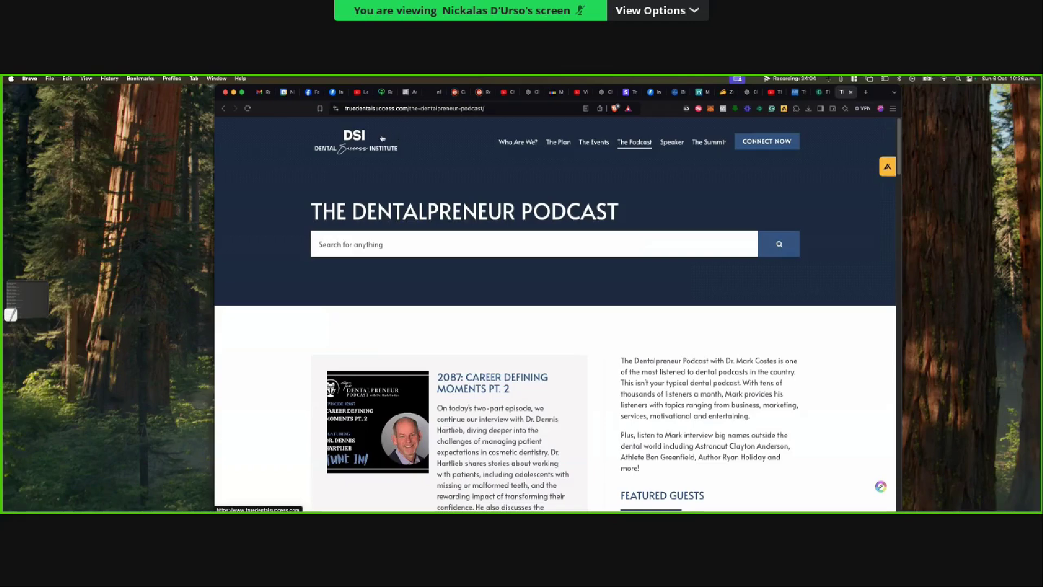
{"action": "left_click", "coordinate": [361, 144]}
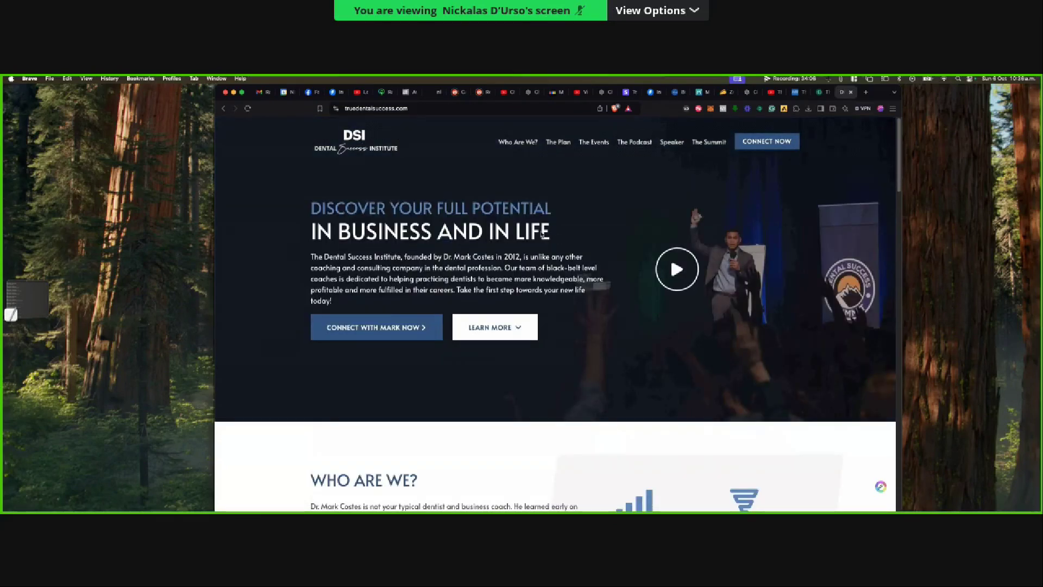
- Read the institute's home page from the introduction through The Plan to The Events, highlighting the founder's name in the introduction
{"action": "scroll", "coordinate": [660, 265], "scroll_direction": "down", "scroll_amount": 2}
{"action": "scroll", "coordinate": [660, 265], "scroll_direction": "down", "scroll_amount": 4}
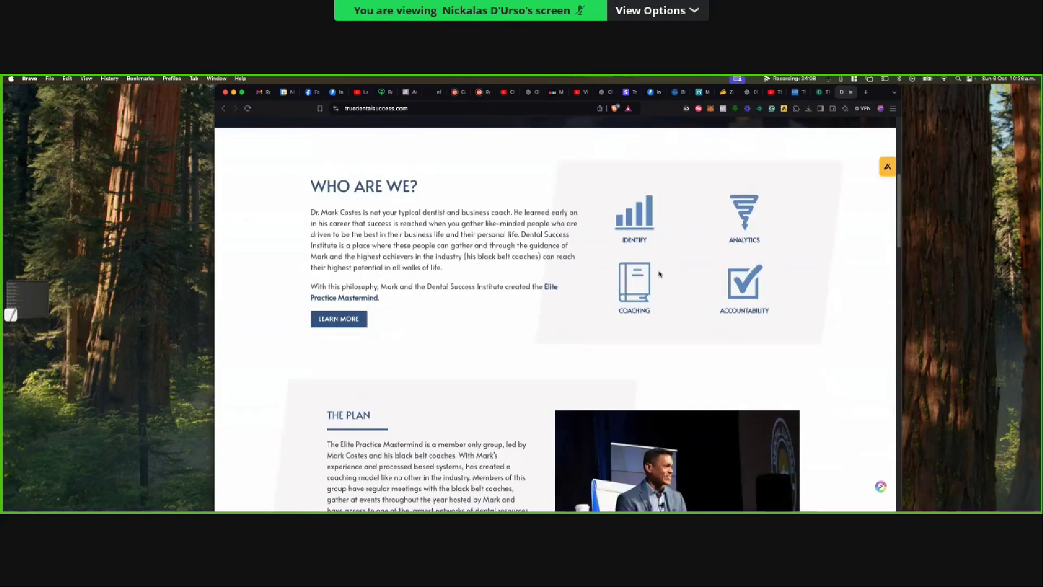
{"action": "scroll", "coordinate": [660, 274], "scroll_direction": "down", "scroll_amount": 4}
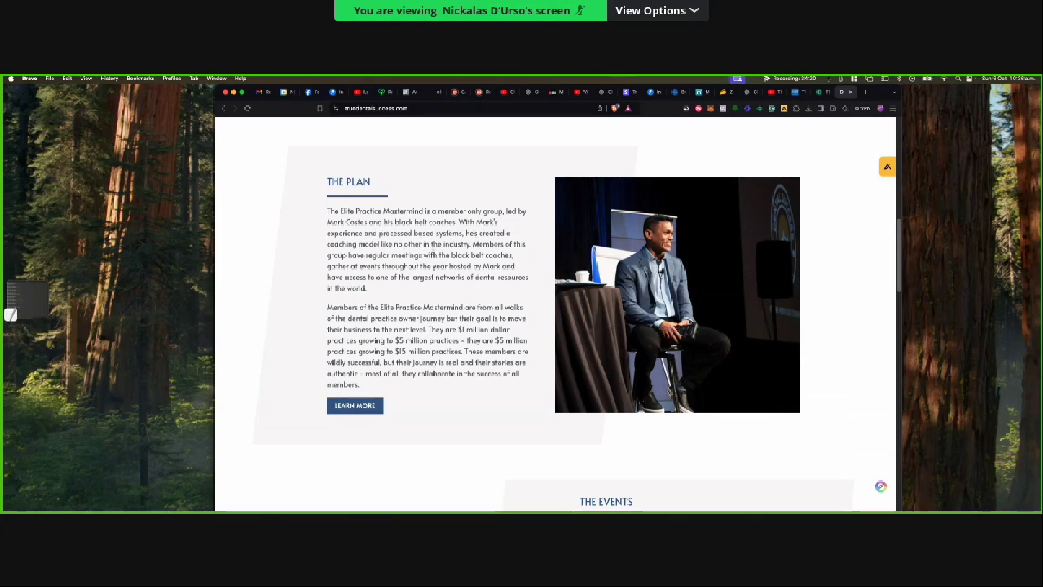
{"action": "scroll", "coordinate": [432, 251], "scroll_direction": "up", "scroll_amount": 15}
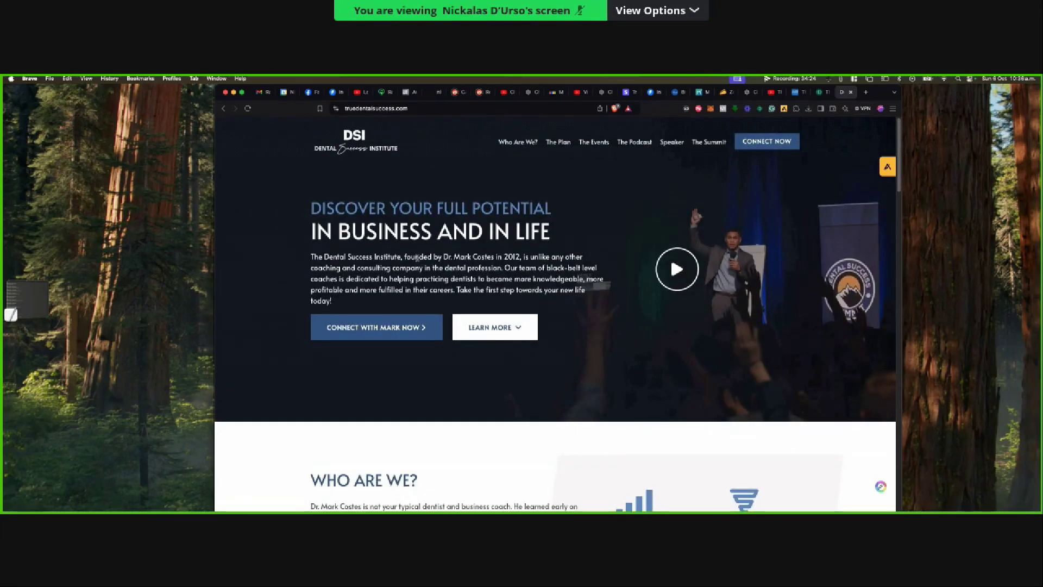
{"action": "left_click_drag", "start_coordinate": [441, 257], "coordinate": [492, 257]}
{"action": "scroll", "coordinate": [478, 264], "scroll_direction": "down", "scroll_amount": 10}
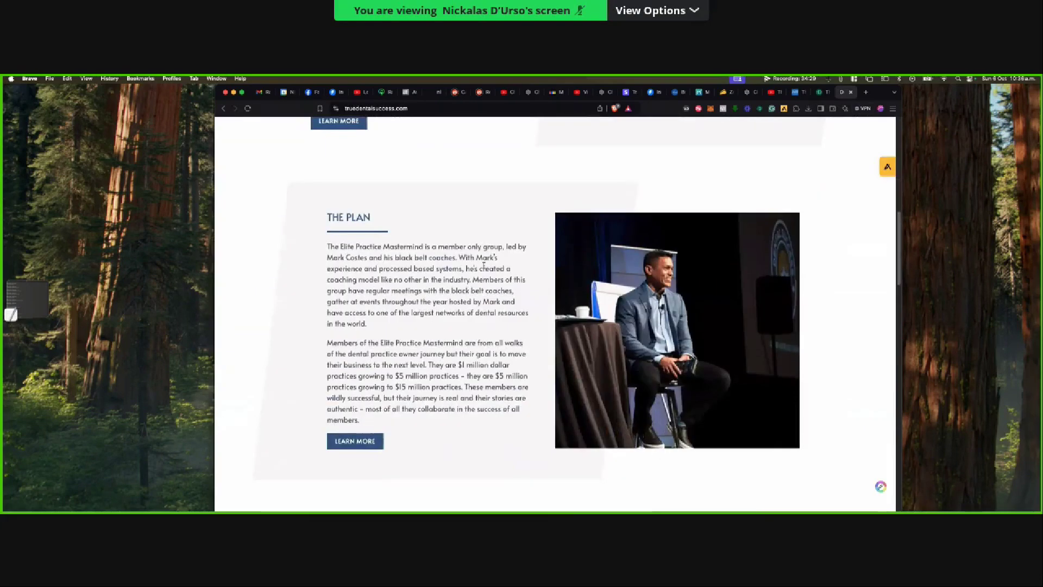
{"action": "scroll", "coordinate": [462, 268], "scroll_direction": "down", "scroll_amount": 5}
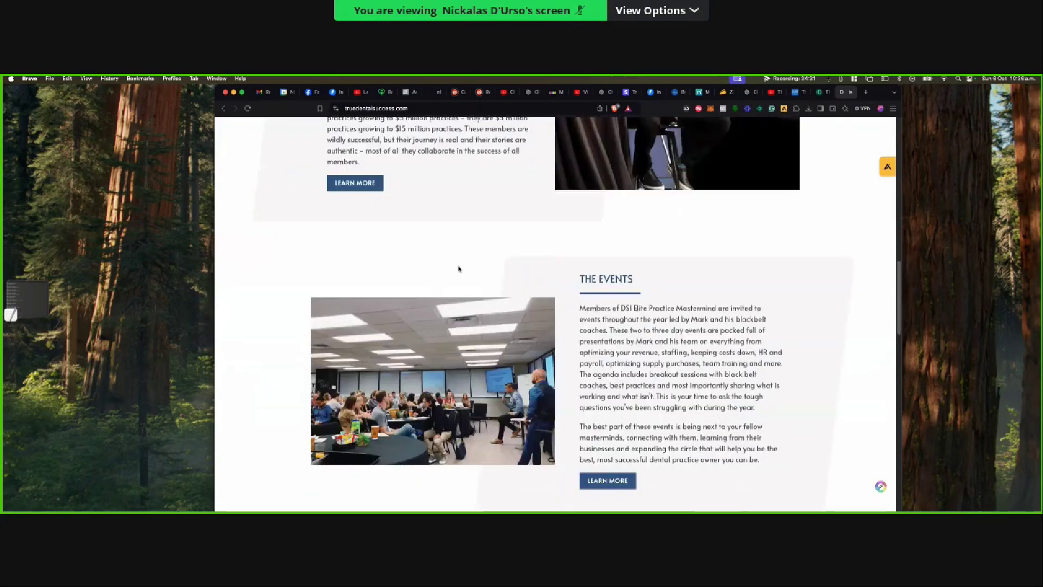
{"action": "scroll", "coordinate": [458, 268], "scroll_direction": "up", "scroll_amount": 4}
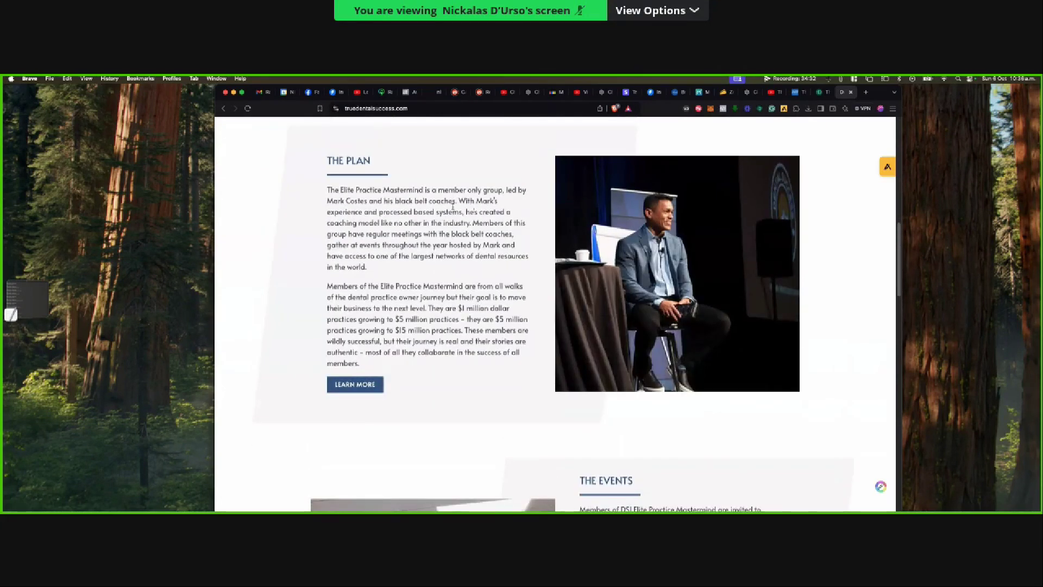
- Highlight "processed based systems" and the sentence about $1 million practices growing to $5 million and $15 million in The Plan section
{"action": "left_click_drag", "start_coordinate": [326, 157], "coordinate": [458, 210]}
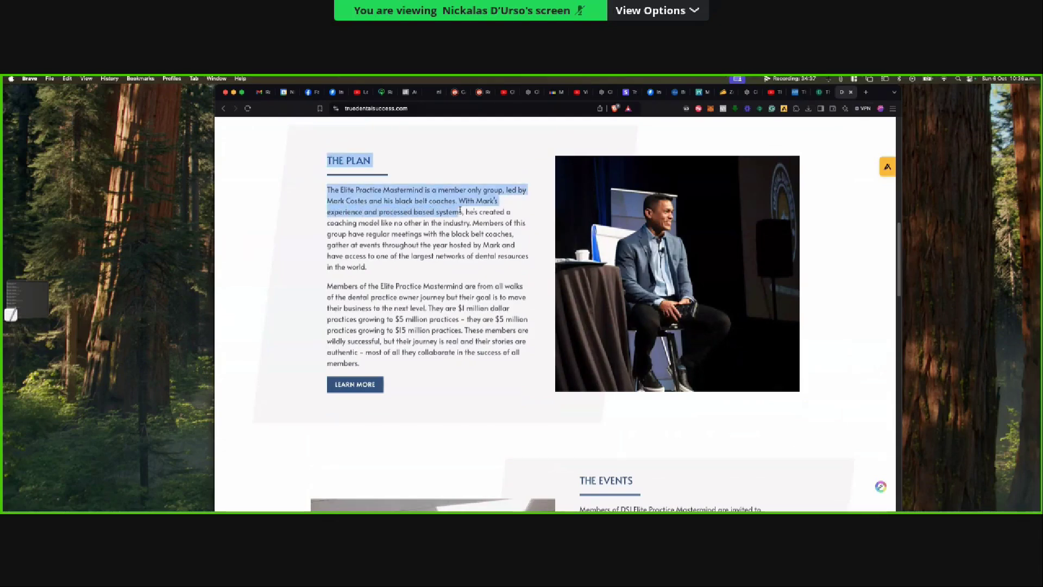
{"action": "left_click", "coordinate": [460, 210]}
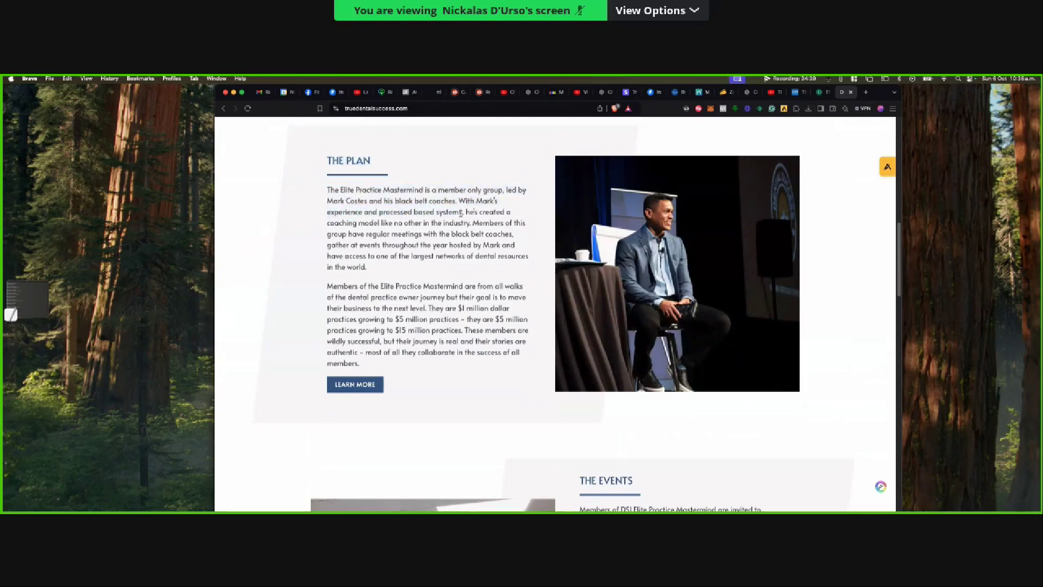
{"action": "left_click_drag", "start_coordinate": [461, 212], "coordinate": [380, 213]}
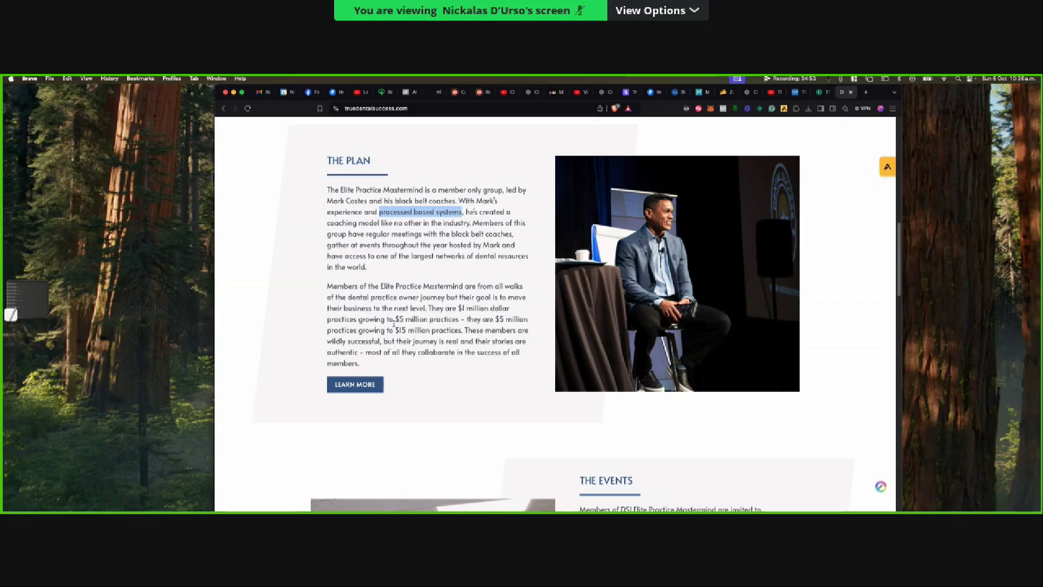
{"action": "left_click_drag", "start_coordinate": [429, 308], "coordinate": [457, 328]}
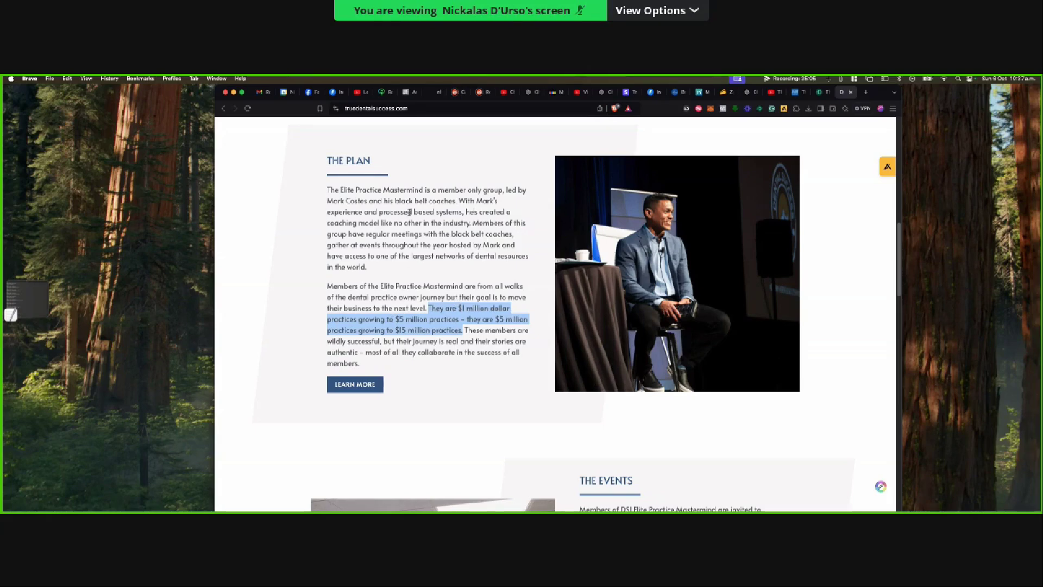
{"action": "left_click_drag", "start_coordinate": [380, 212], "coordinate": [455, 210]}
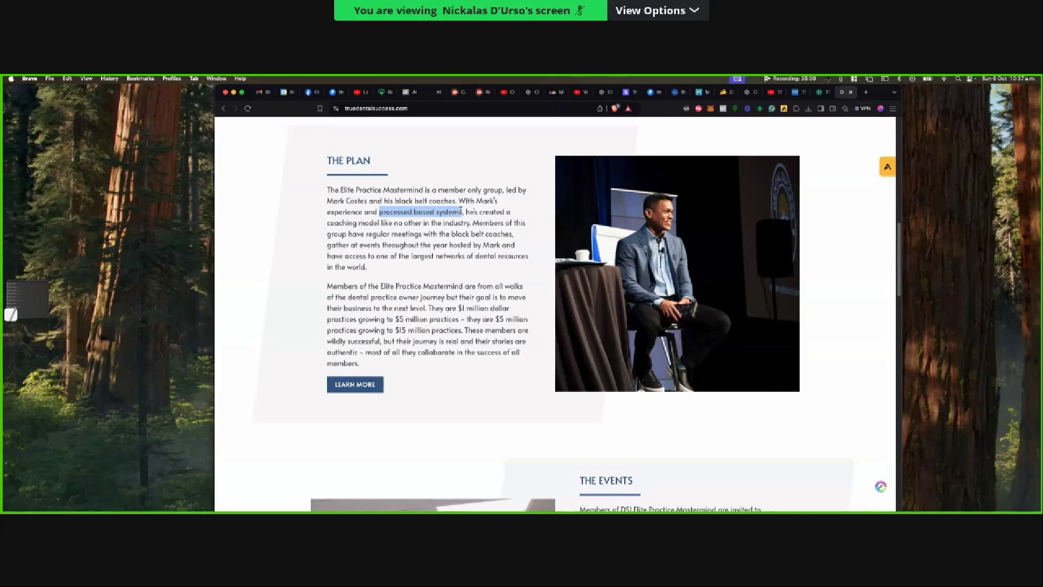
- Look over The Events, The Podcast and the free digital book offer on the institute's home page
{"action": "scroll", "coordinate": [461, 211], "scroll_direction": "down", "scroll_amount": 5}
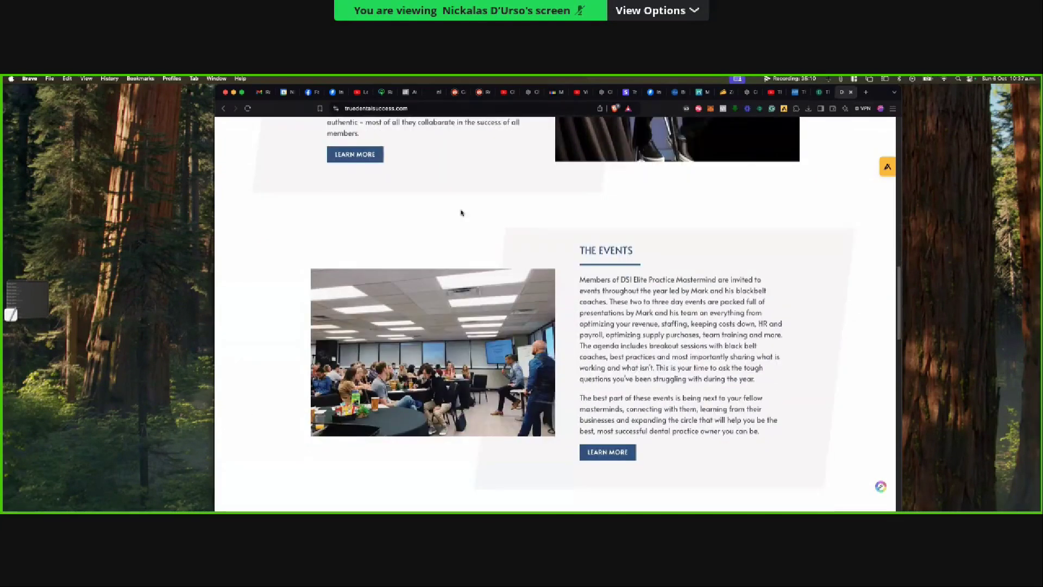
{"action": "scroll", "coordinate": [461, 212], "scroll_direction": "down", "scroll_amount": 1}
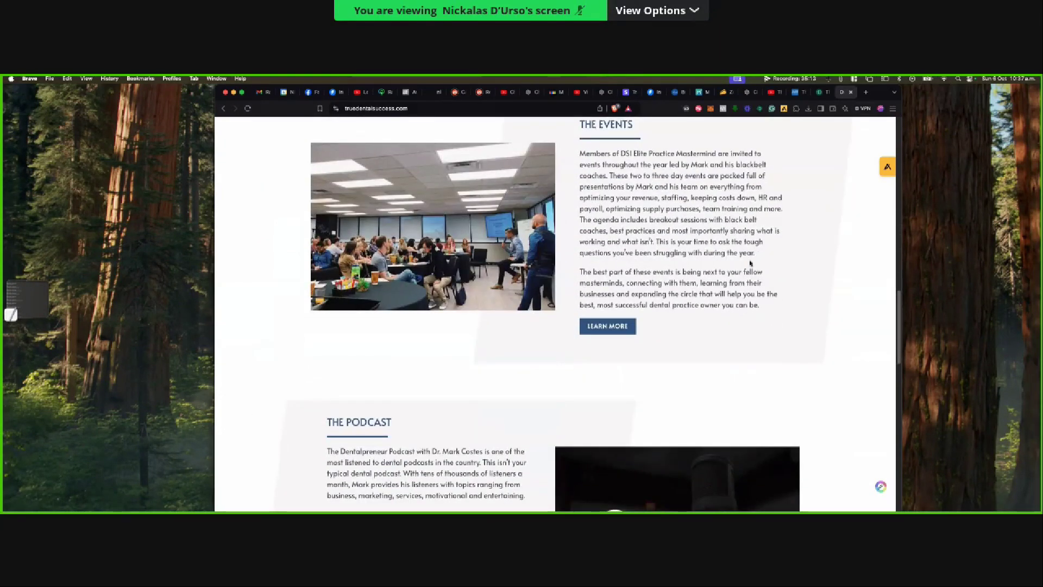
{"action": "scroll", "coordinate": [646, 279], "scroll_direction": "down", "scroll_amount": 4}
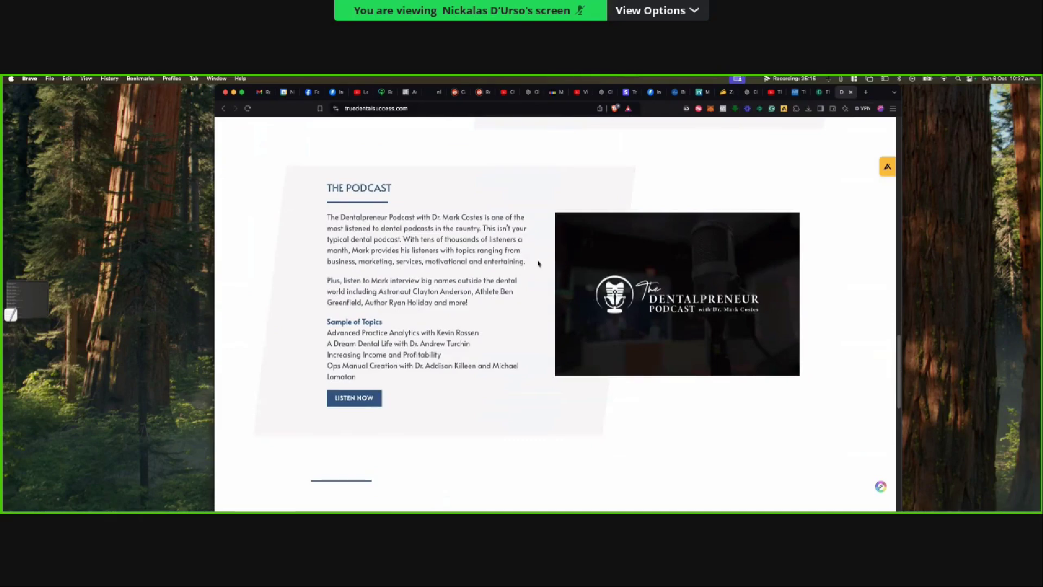
{"action": "scroll", "coordinate": [520, 266], "scroll_direction": "down", "scroll_amount": 5}
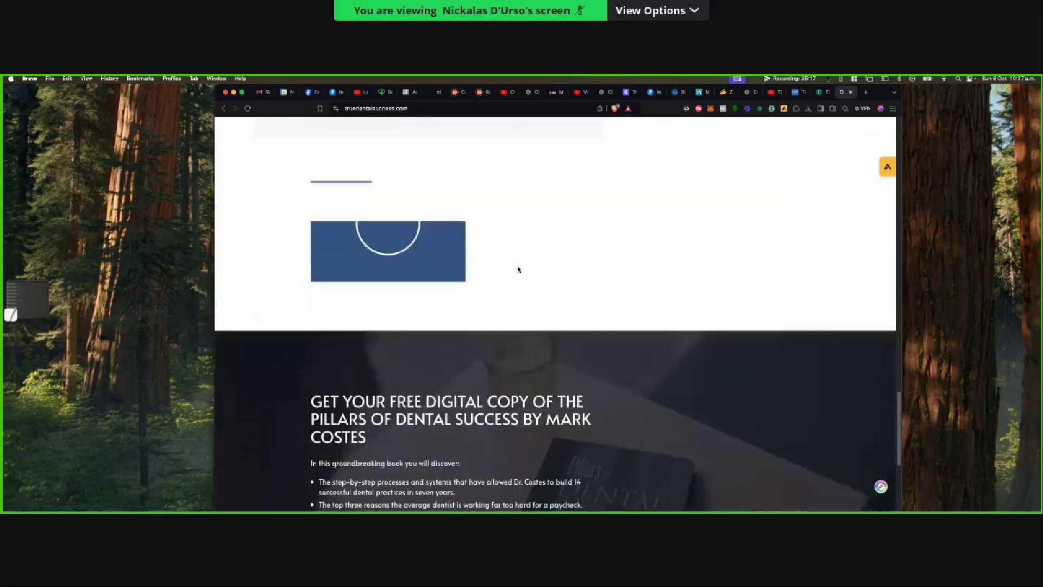
{"action": "scroll", "coordinate": [518, 270], "scroll_direction": "down", "scroll_amount": 5}
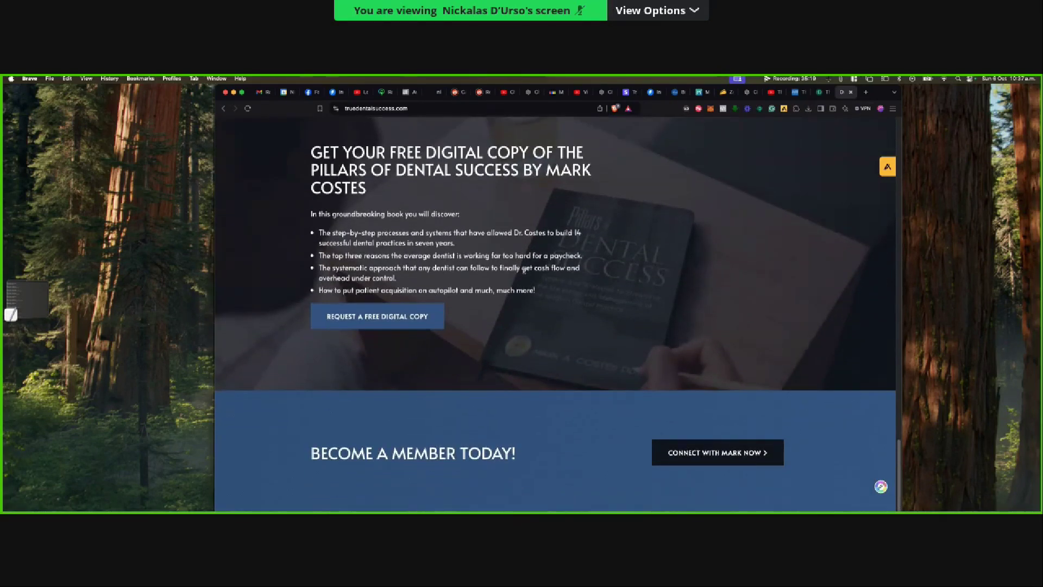
{"action": "scroll", "coordinate": [524, 270], "scroll_direction": "up", "scroll_amount": 15}
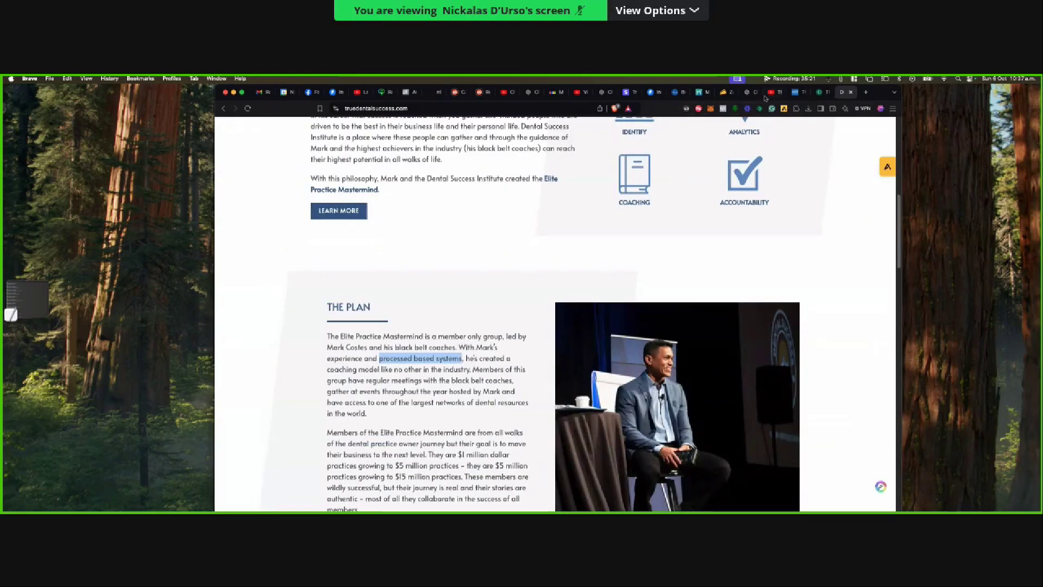
- Use the Apollo extension on the home page to open an employee's profile, and from there Dental Success Institute's full employee list in Apollo
{"action": "left_click", "coordinate": [748, 92]}
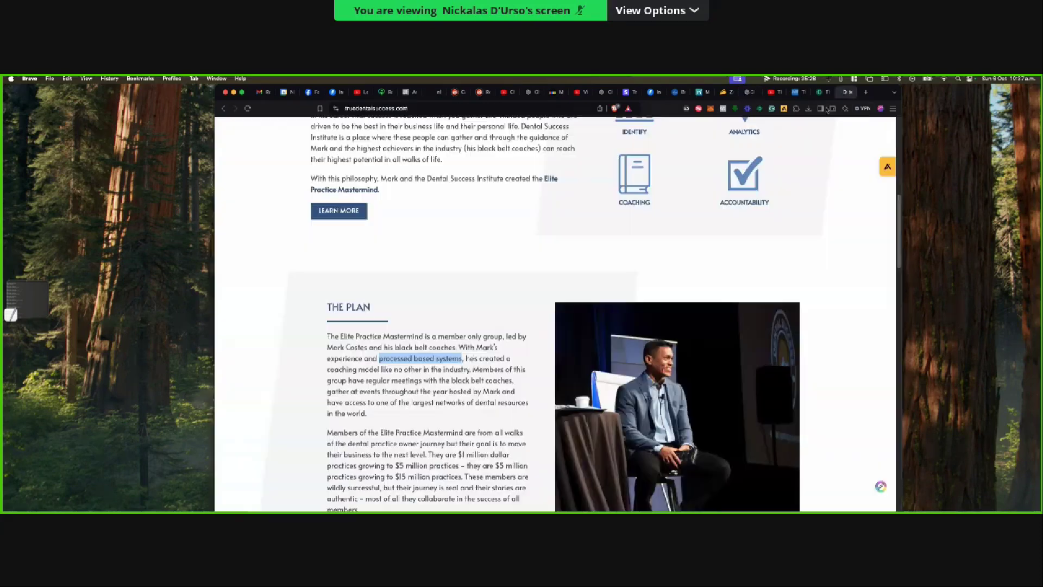
{"action": "left_click", "coordinate": [840, 93]}
{"action": "scroll", "coordinate": [513, 259], "scroll_direction": "up", "scroll_amount": 15}
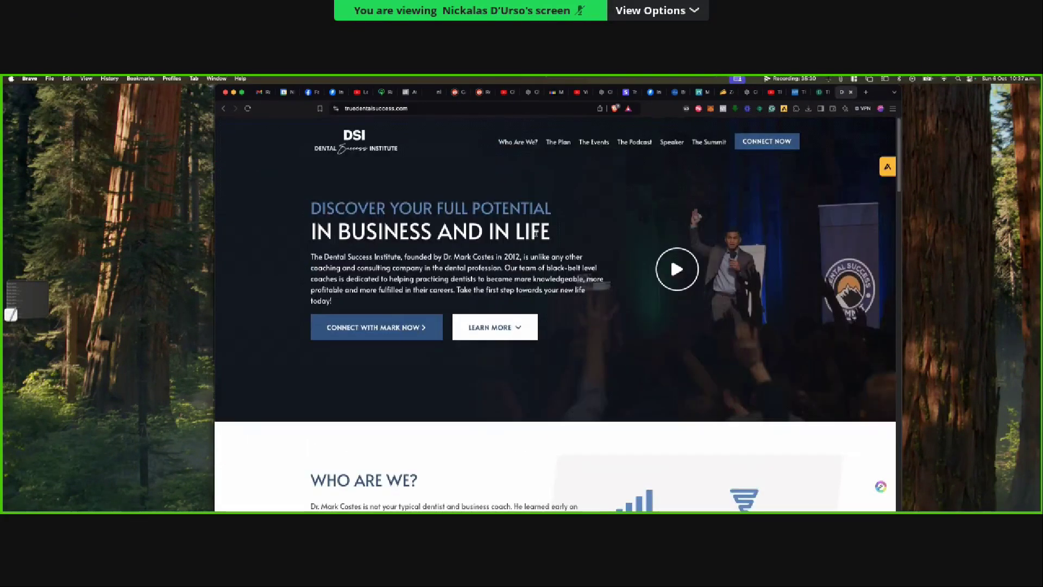
{"action": "left_click", "coordinate": [885, 168]}
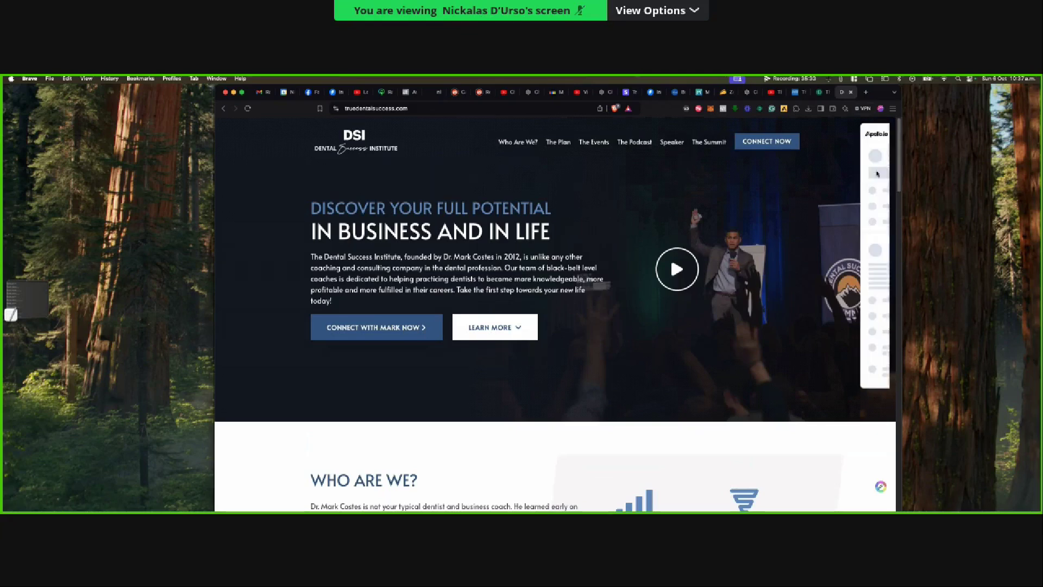
{"action": "left_click", "coordinate": [838, 375]}
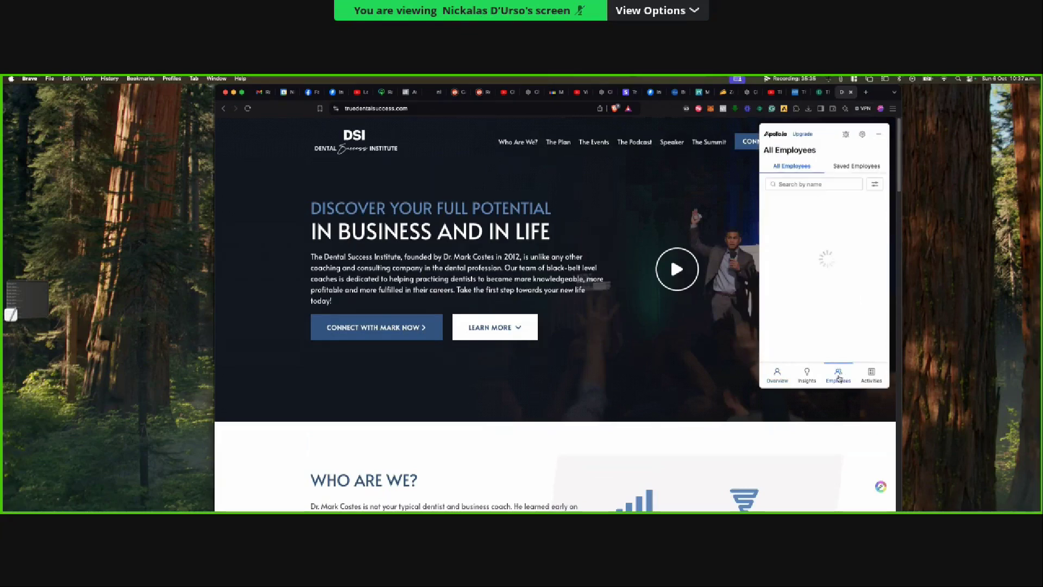
{"action": "left_click", "coordinate": [837, 230]}
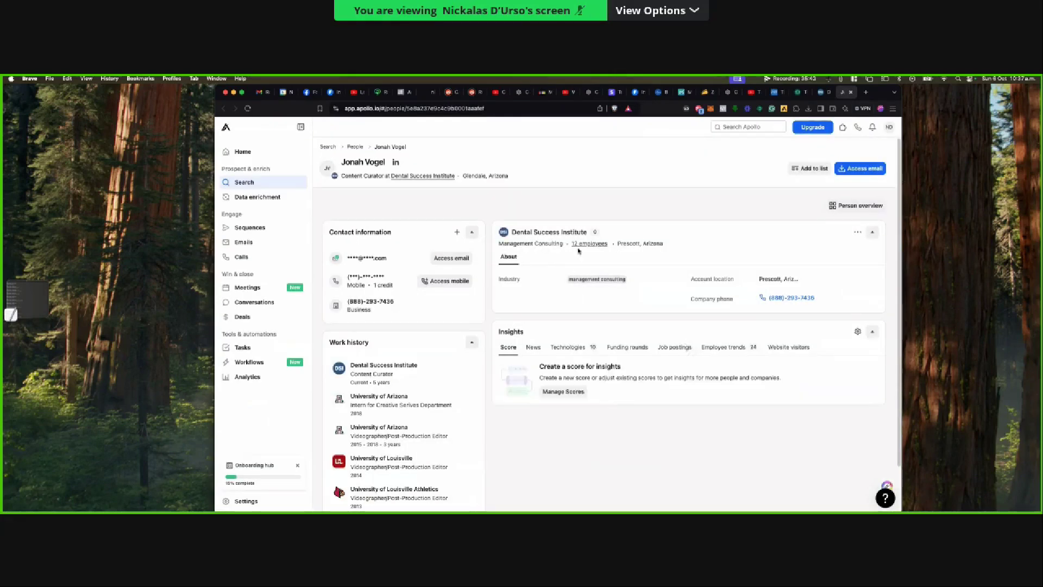
{"action": "left_click", "coordinate": [577, 249]}
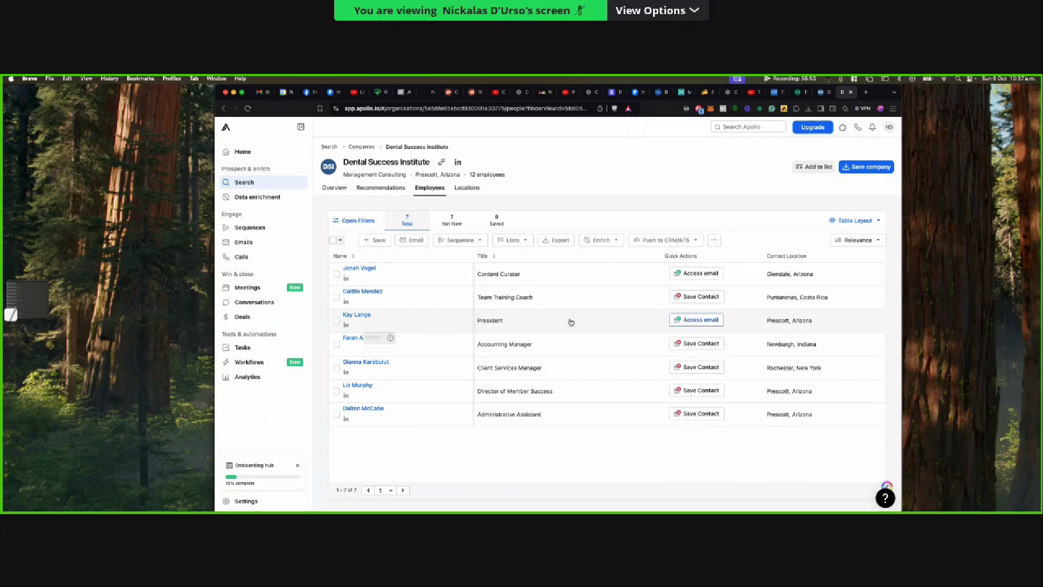
- Access the e-mail addresses of the president and the content curator, and check the founder's name on the home page against the employee list
{"action": "left_click", "coordinate": [680, 321]}
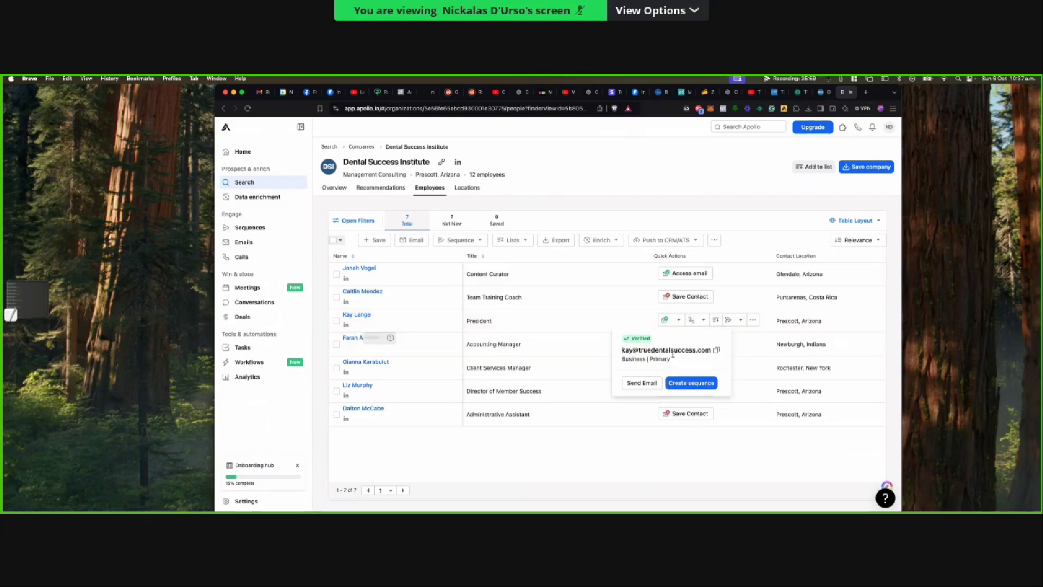
{"action": "left_click", "coordinate": [684, 273]}
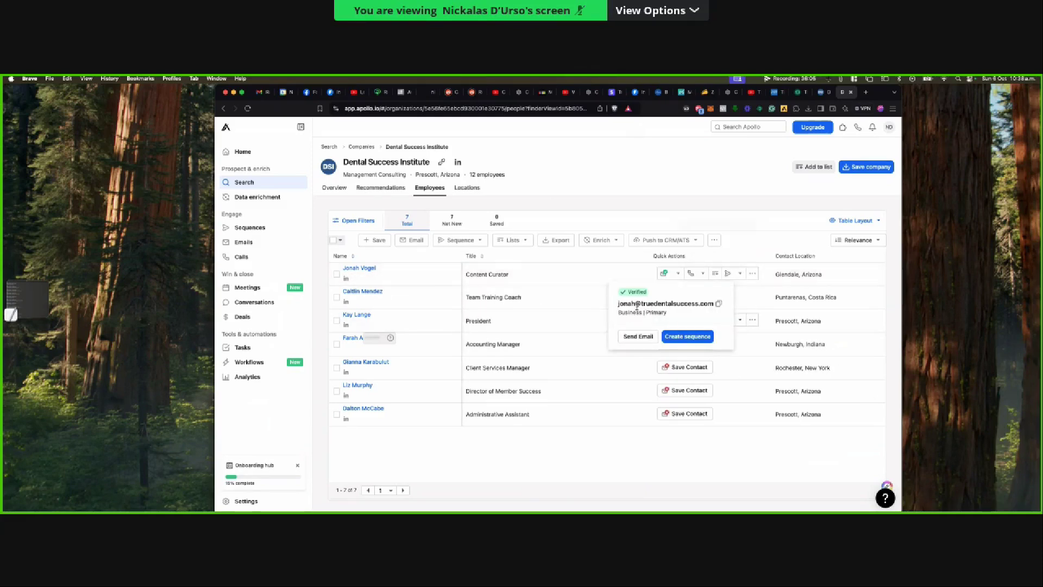
{"action": "left_click", "coordinate": [825, 92]}
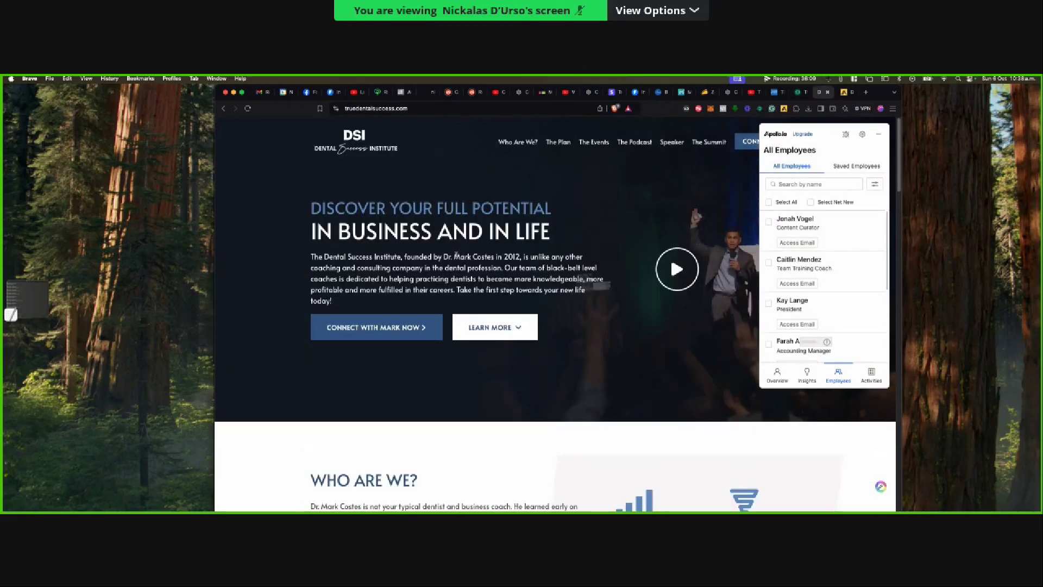
{"action": "left_click_drag", "start_coordinate": [454, 256], "coordinate": [468, 256]}
{"action": "left_click", "coordinate": [845, 92]}
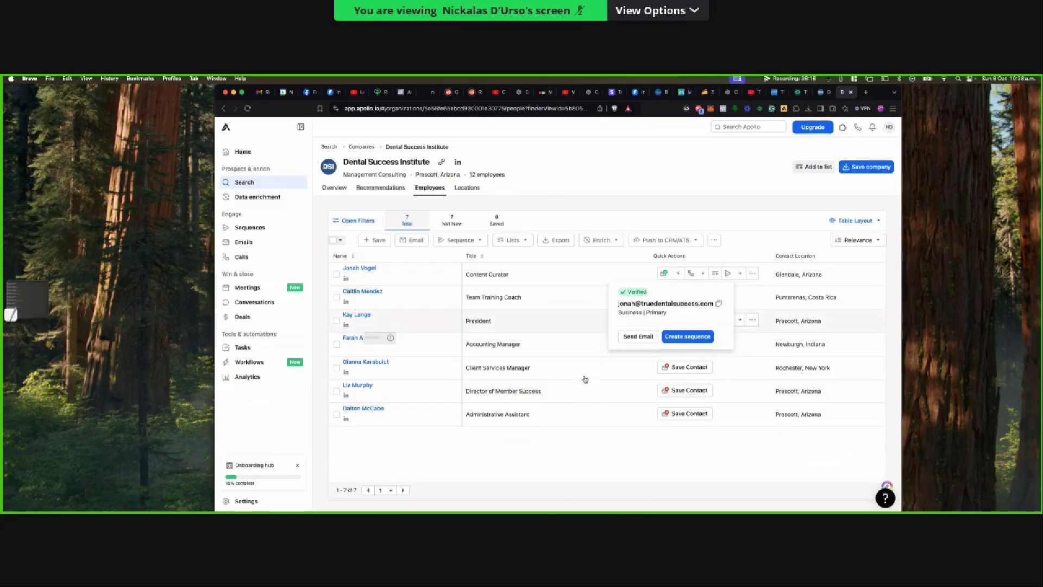
- Revisit The Plan section to highlight the practice growth figures and "processed based systems", and close the Apollo panel on the page
{"action": "left_click", "coordinate": [818, 94]}
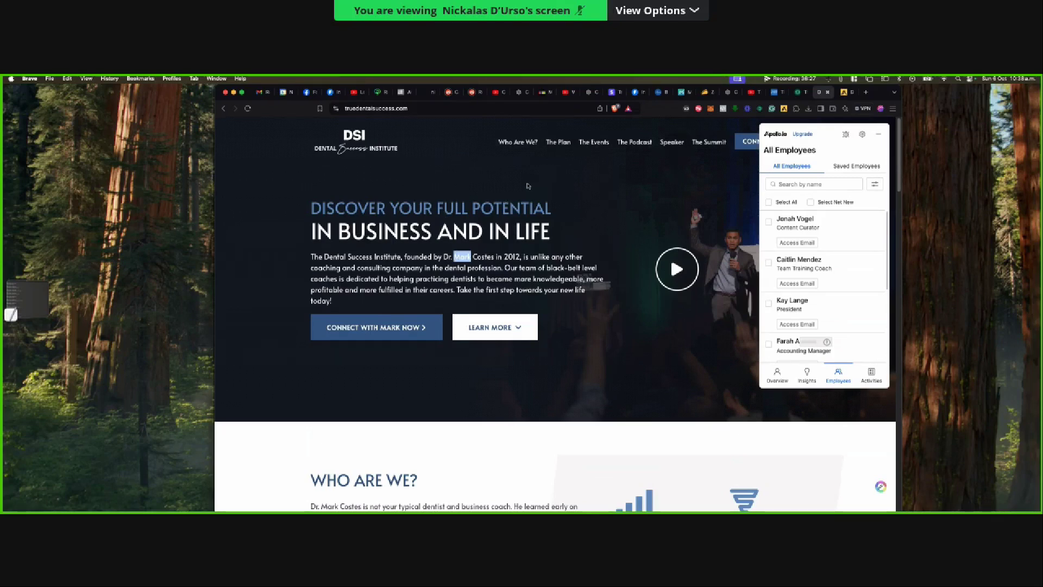
{"action": "scroll", "coordinate": [574, 233], "scroll_direction": "down", "scroll_amount": 6}
{"action": "scroll", "coordinate": [575, 232], "scroll_direction": "down", "scroll_amount": 4}
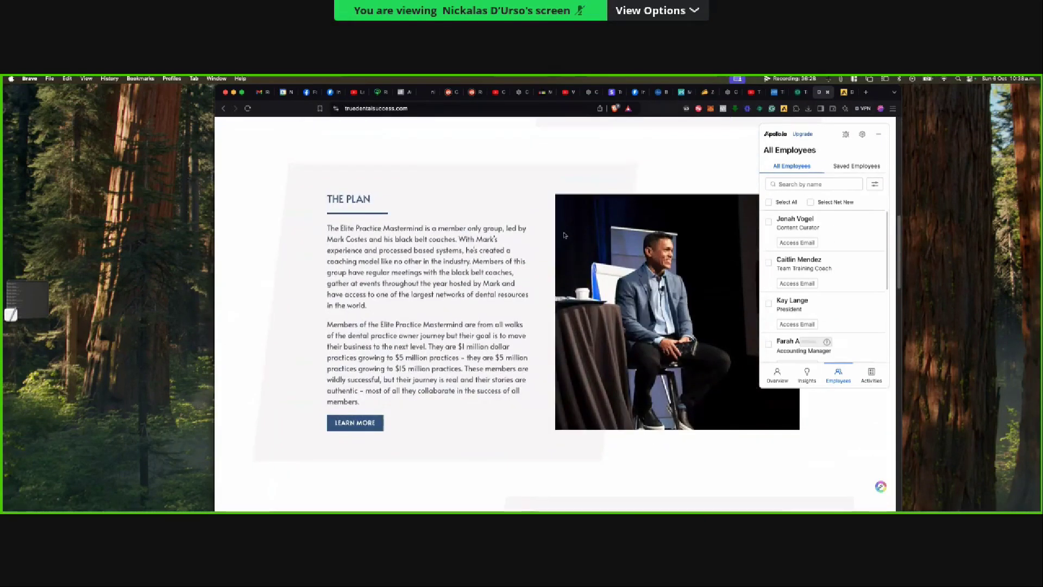
{"action": "left_click_drag", "start_coordinate": [461, 348], "coordinate": [463, 370]}
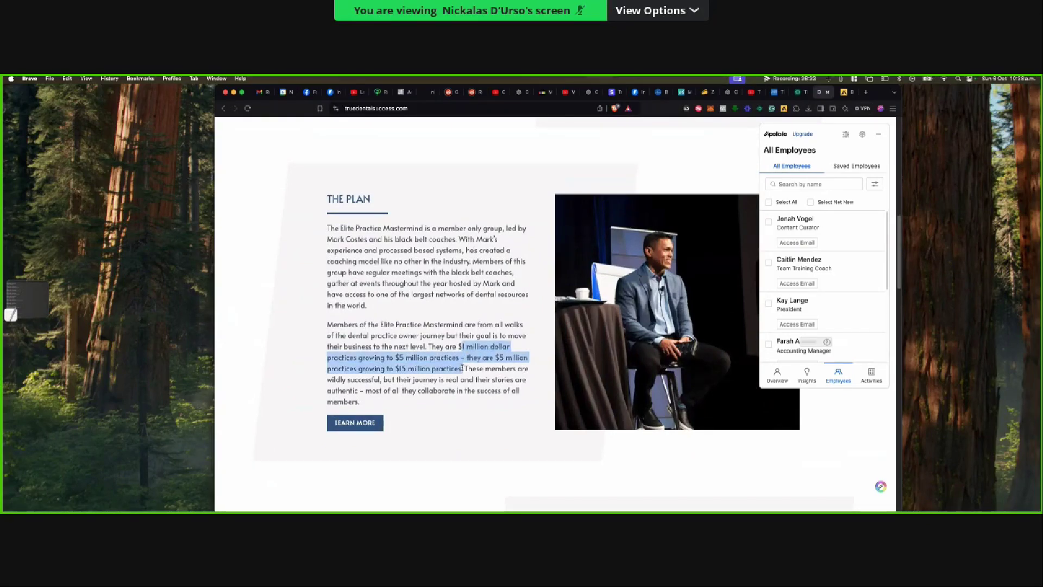
{"action": "left_click_drag", "start_coordinate": [424, 252], "coordinate": [463, 254]}
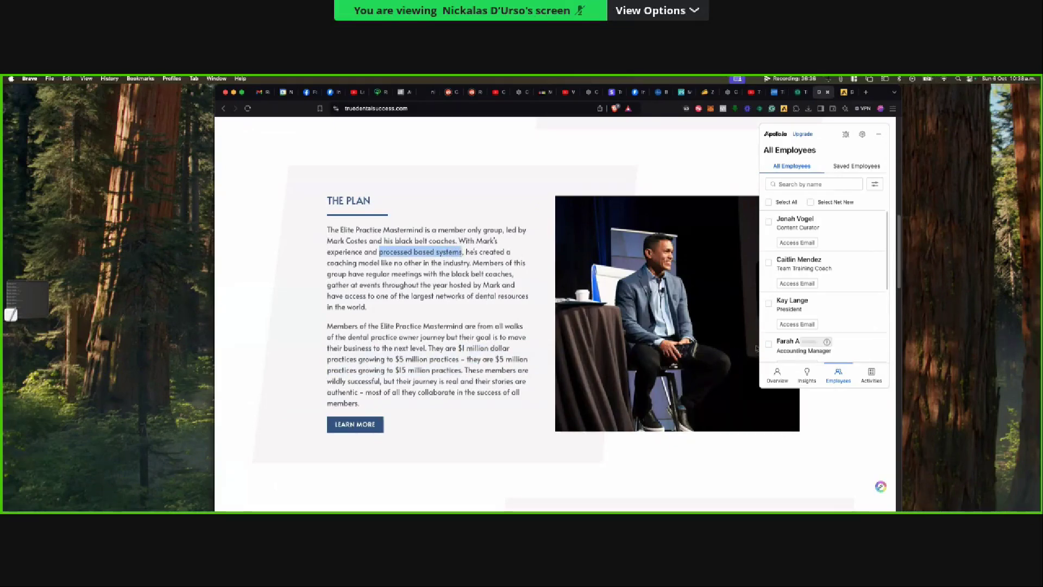
{"action": "left_click", "coordinate": [761, 372]}
{"action": "left_click", "coordinate": [878, 134]}
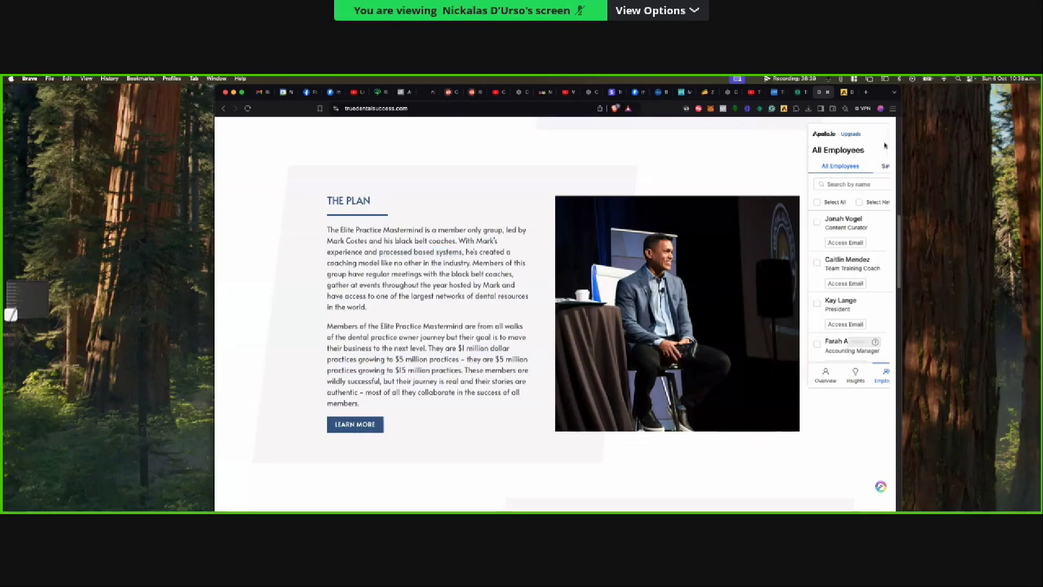
- Skim the institute's home page again, from the introduction through Who Are We, The Plan and The Events
{"action": "scroll", "coordinate": [624, 310], "scroll_direction": "up", "scroll_amount": 10}
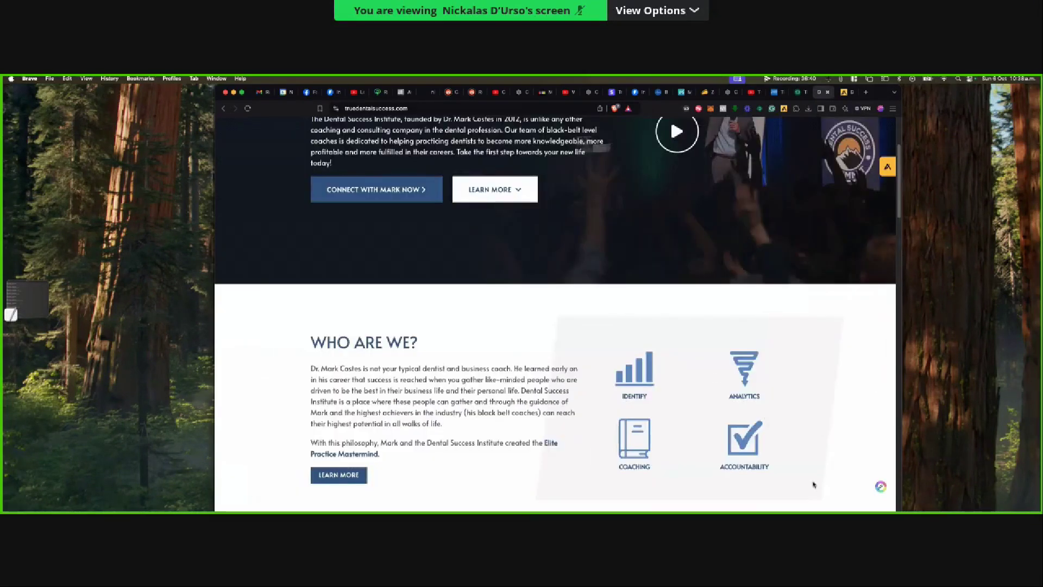
{"action": "scroll", "coordinate": [813, 484], "scroll_direction": "up", "scroll_amount": 3}
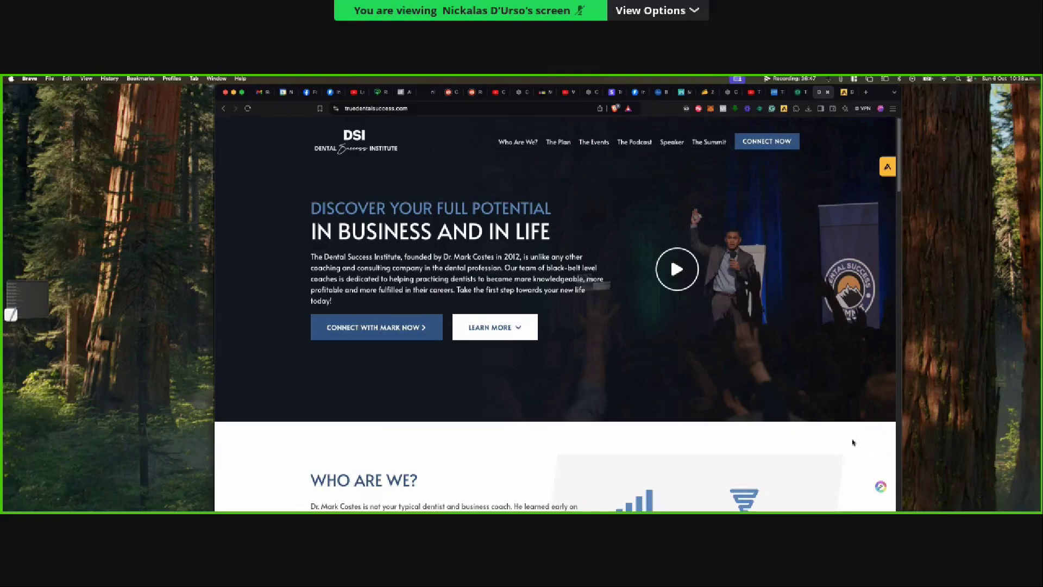
{"action": "scroll", "coordinate": [849, 440], "scroll_direction": "down", "scroll_amount": 10}
{"action": "scroll", "coordinate": [837, 412], "scroll_direction": "up", "scroll_amount": 4}
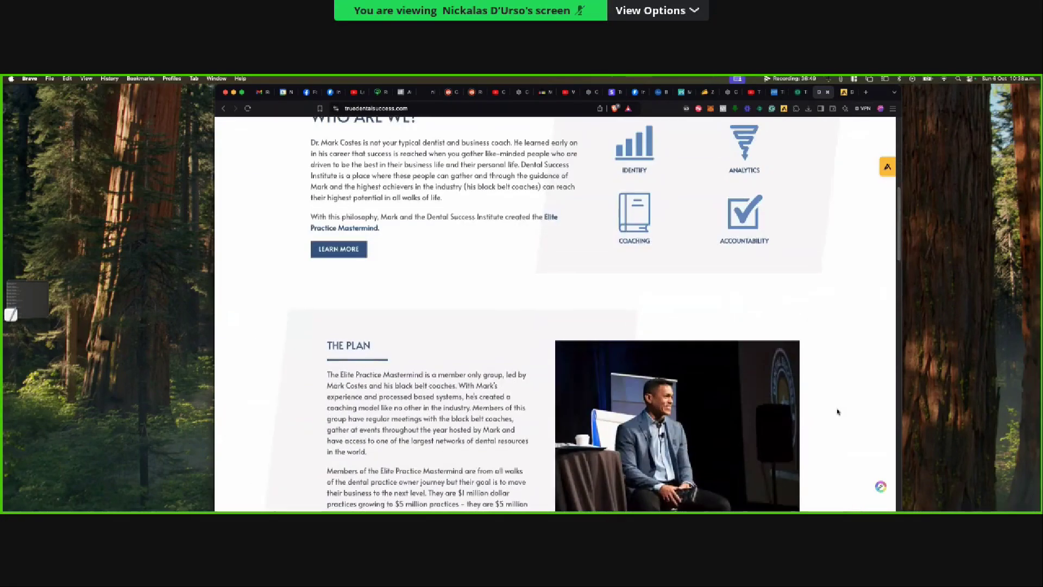
{"action": "scroll", "coordinate": [836, 410], "scroll_direction": "down", "scroll_amount": 8}
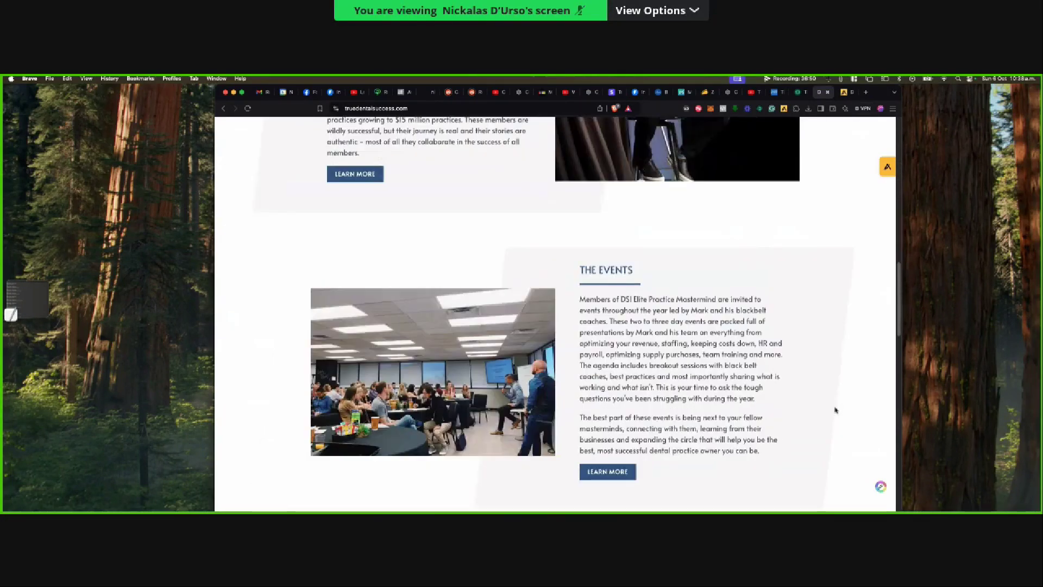
{"action": "scroll", "coordinate": [836, 410], "scroll_direction": "up", "scroll_amount": 8}
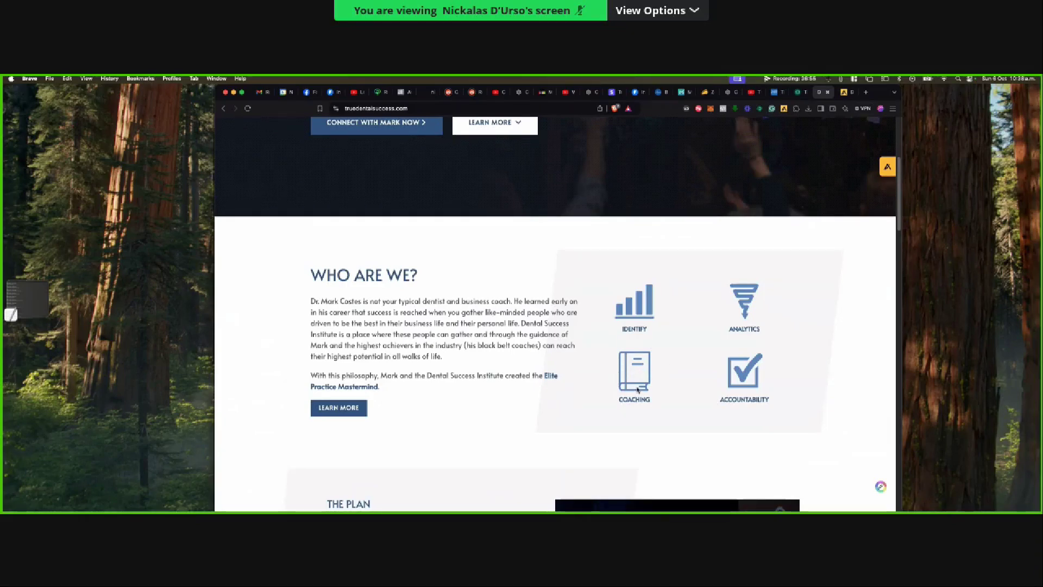
- Open the full Who Are We page and read through the founder, mission, vision, return on investment, members and team sections
{"action": "left_click", "coordinate": [361, 407]}
{"action": "scroll", "coordinate": [563, 354], "scroll_direction": "down", "scroll_amount": 3}
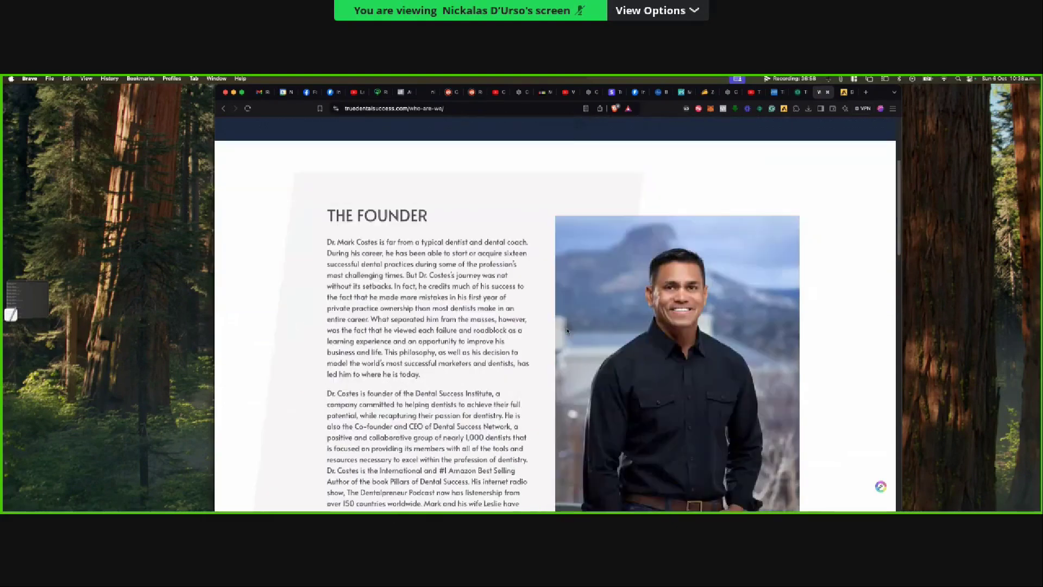
{"action": "scroll", "coordinate": [434, 251], "scroll_direction": "down", "scroll_amount": 3}
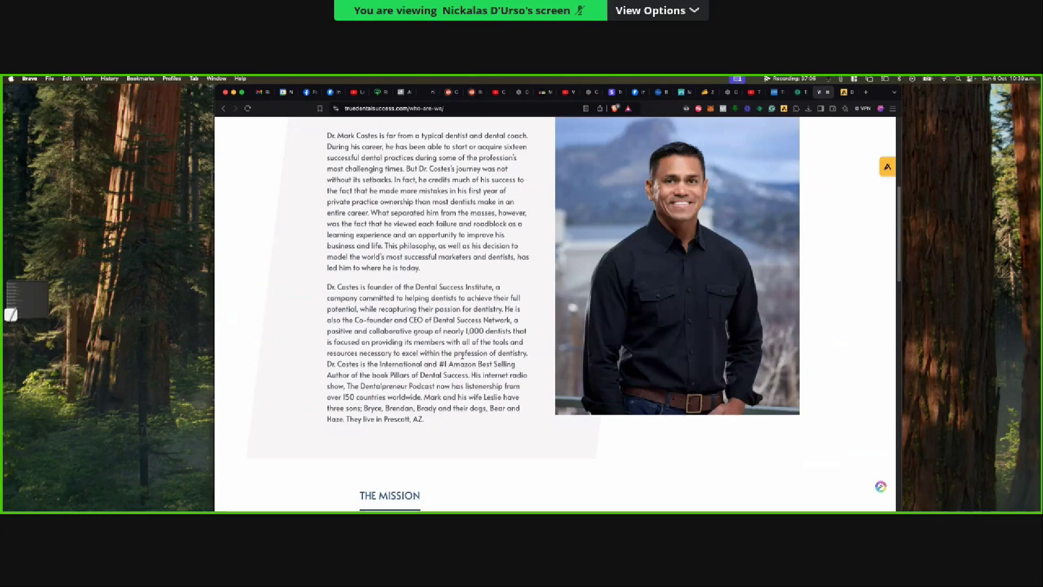
{"action": "scroll", "coordinate": [462, 356], "scroll_direction": "down", "scroll_amount": 5}
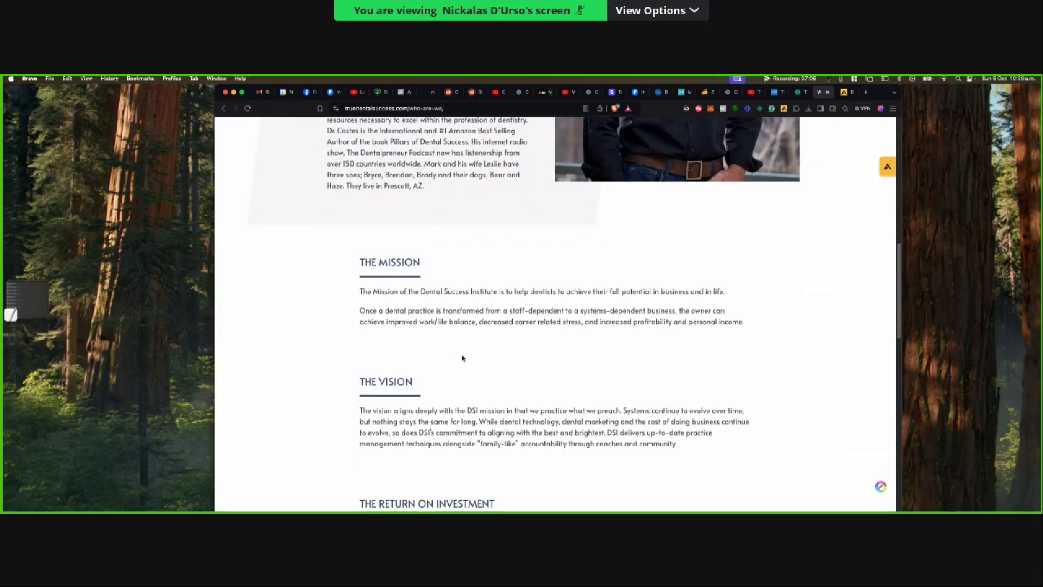
{"action": "scroll", "coordinate": [463, 358], "scroll_direction": "down", "scroll_amount": 4}
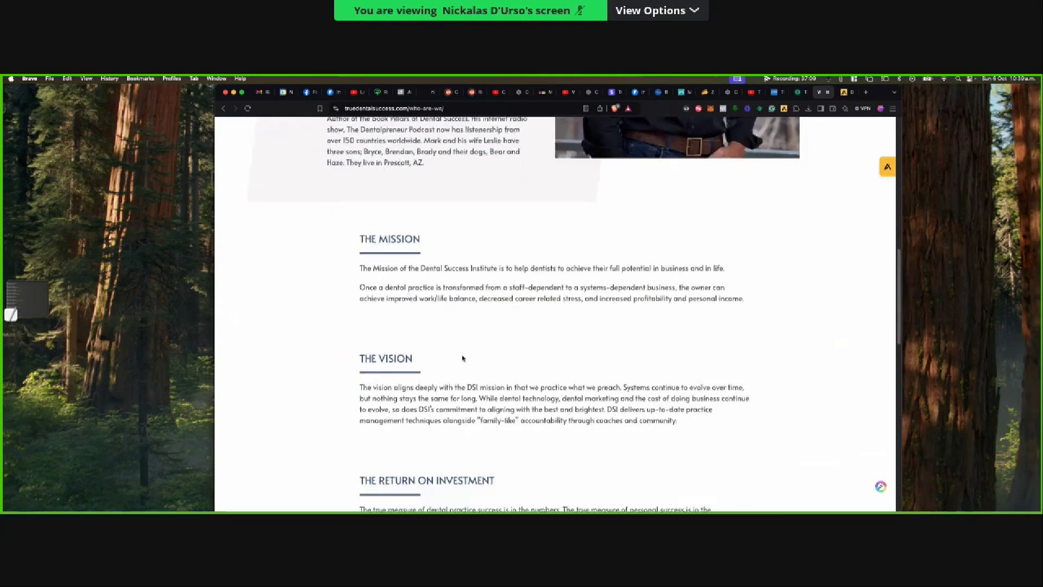
{"action": "scroll", "coordinate": [462, 356], "scroll_direction": "down", "scroll_amount": 6}
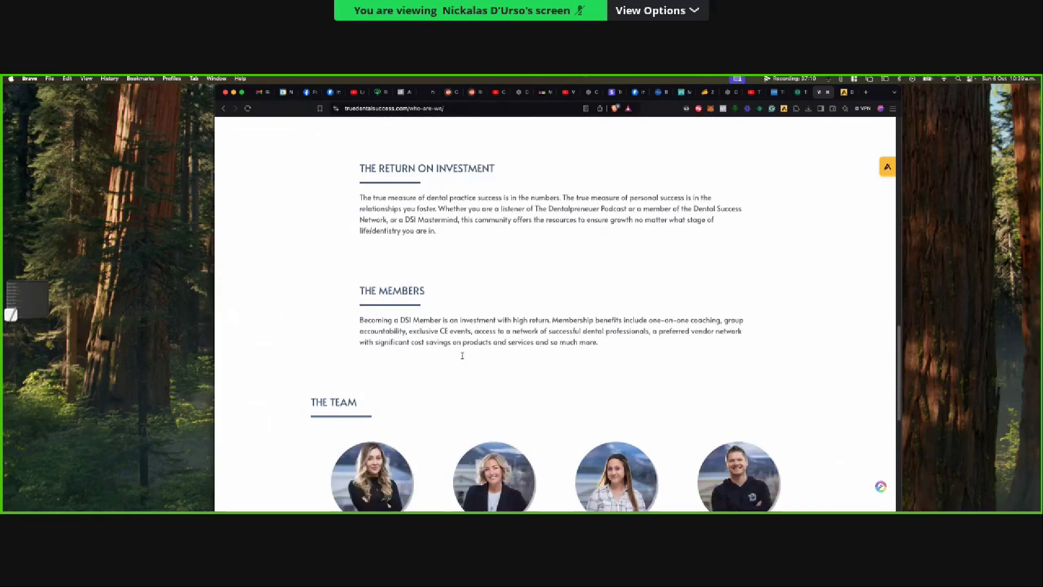
{"action": "scroll", "coordinate": [462, 358], "scroll_direction": "down", "scroll_amount": 3}
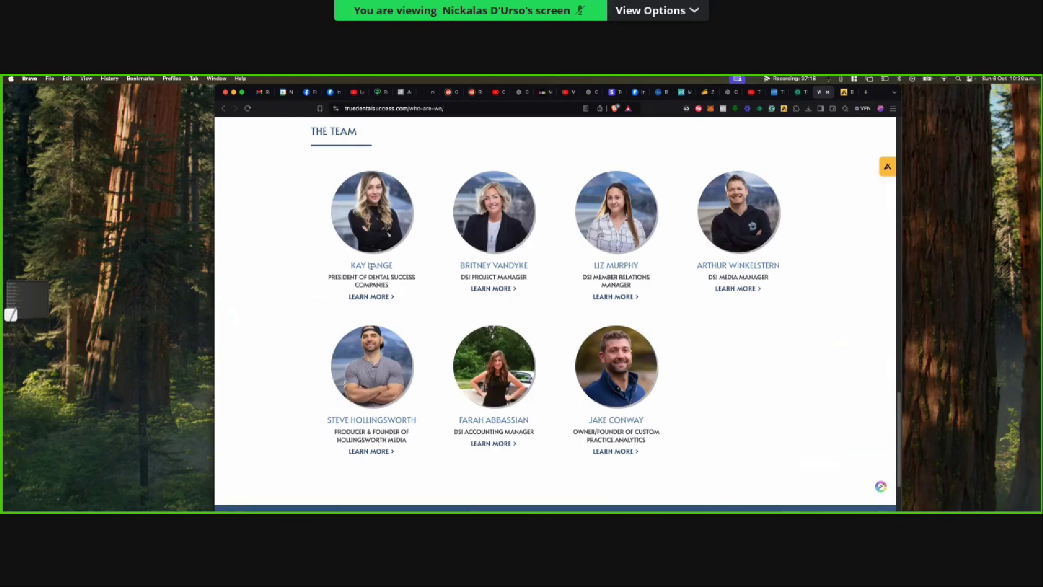
- Compare the team shown on the Who Are We page with Dental Success Institute's employee list in Apollo
{"action": "left_click", "coordinate": [847, 91]}
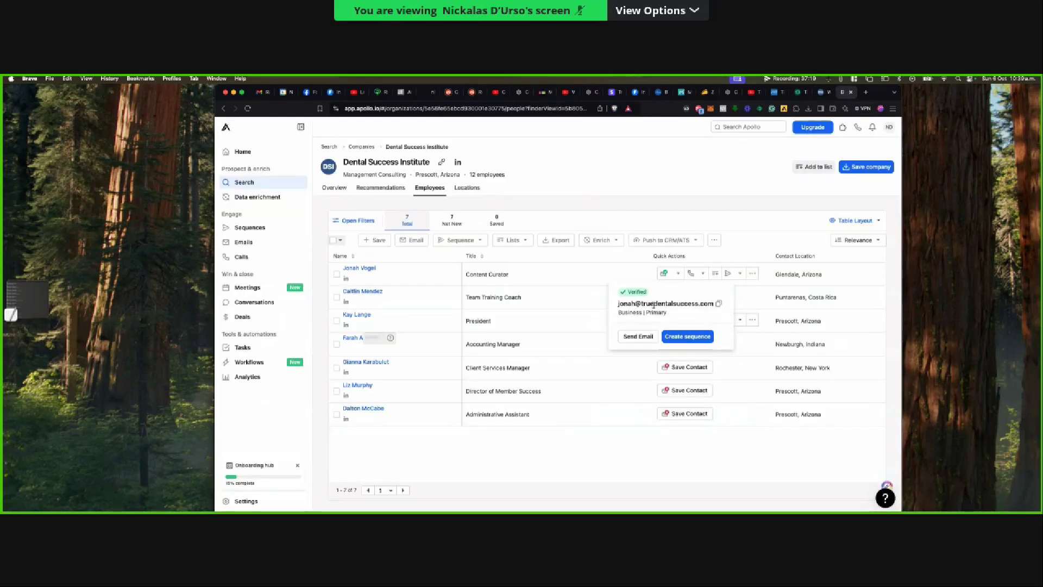
{"action": "left_click", "coordinate": [820, 91]}
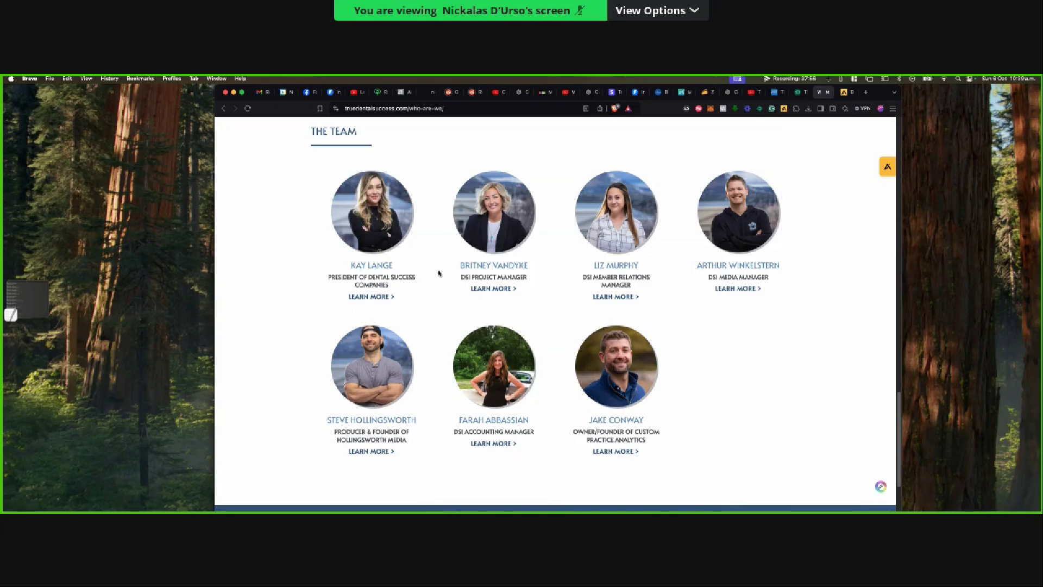
{"action": "scroll", "coordinate": [609, 302], "scroll_direction": "down", "scroll_amount": 3}
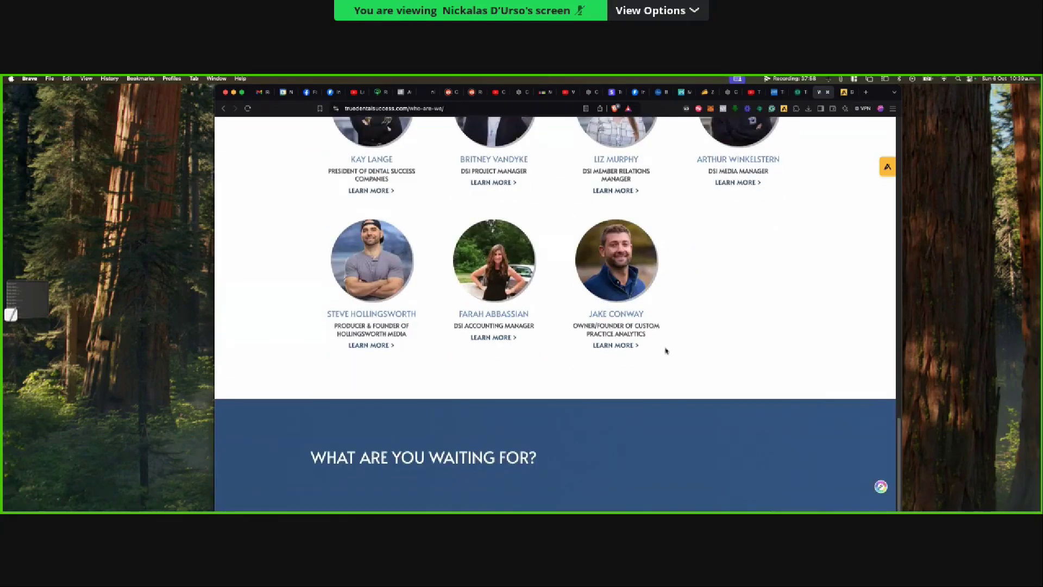
- Copy the Who Are We page's address and search Google in a new tab for "what is this website made with"
{"action": "scroll", "coordinate": [668, 298], "scroll_direction": "up", "scroll_amount": 15}
{"action": "left_click", "coordinate": [510, 111]}
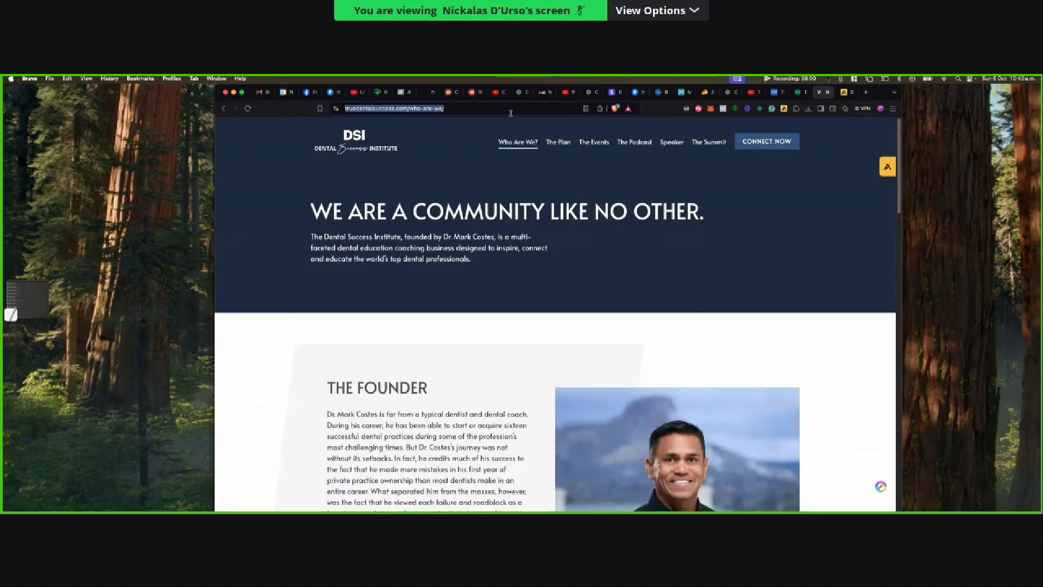
{"action": "key", "text": "super+t"}
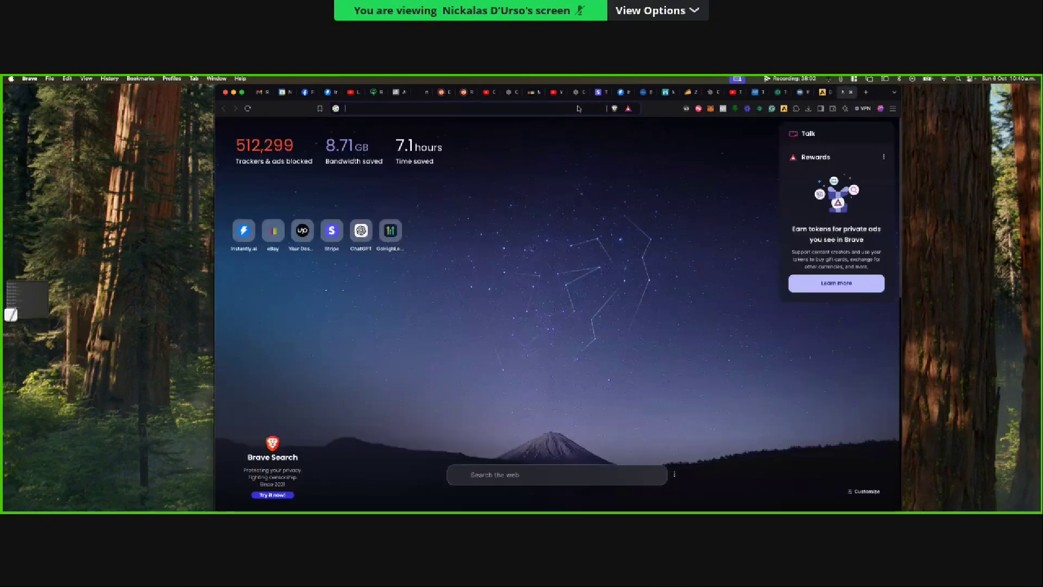
{"action": "type", "text": "what is this web"}
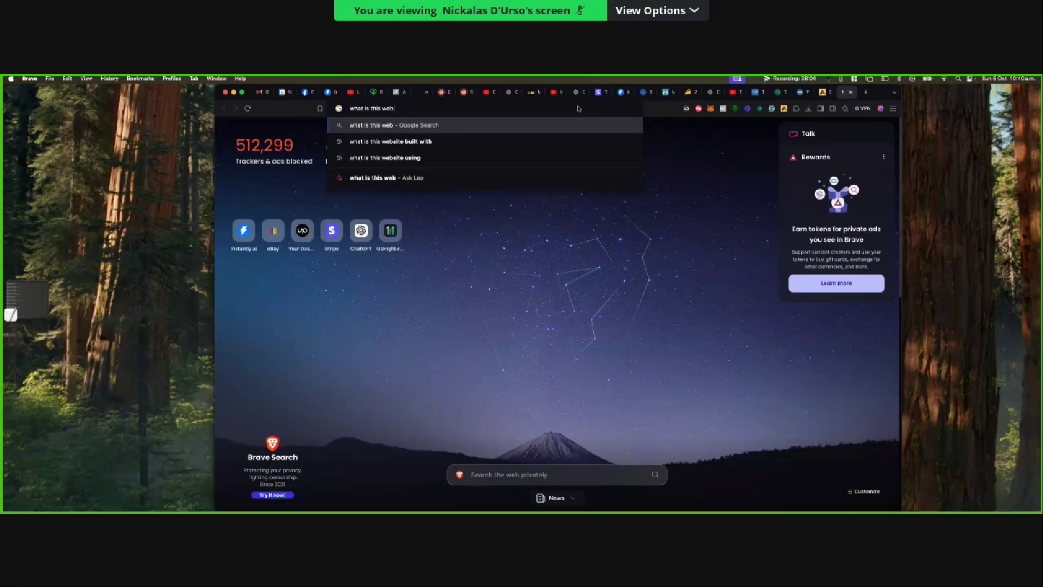
{"action": "type", "text": "site made with"}
{"action": "key", "text": "Return"}
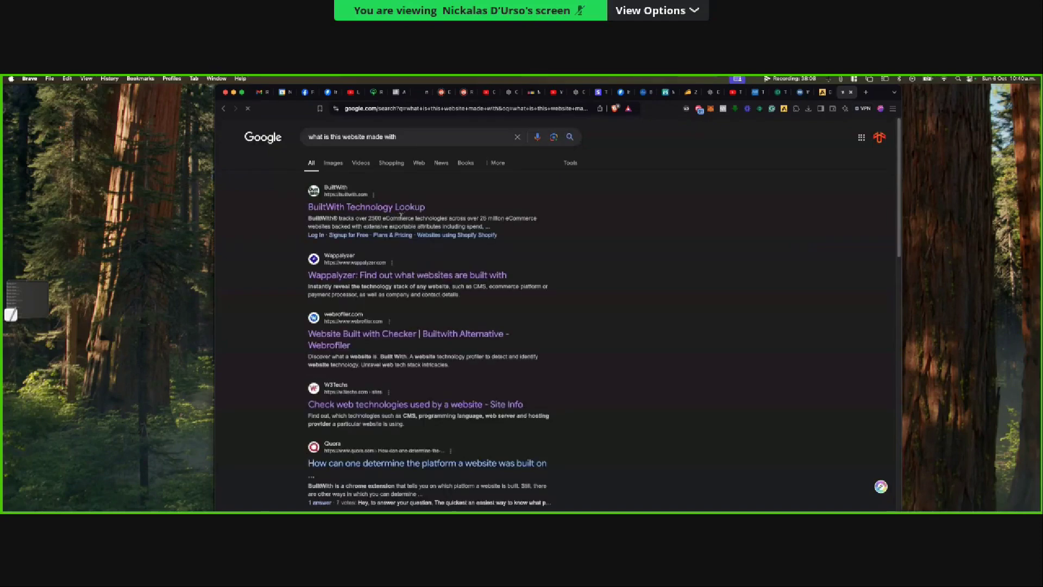
{"action": "left_click", "coordinate": [370, 209]}
{"action": "left_click", "coordinate": [513, 260]}
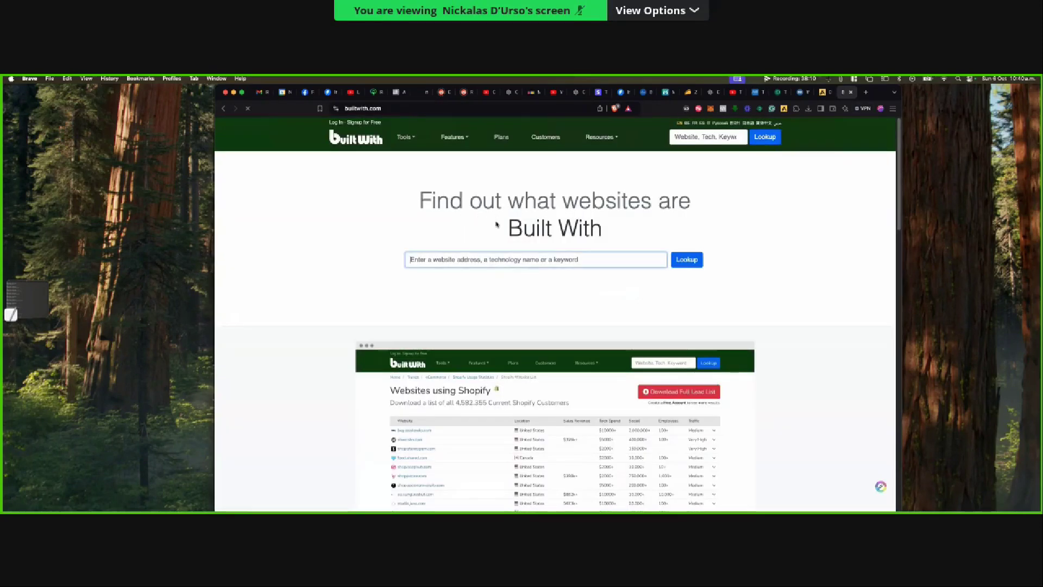
{"action": "type", "text": "https://www.truedentalsuccess.com/who-are-we/"}
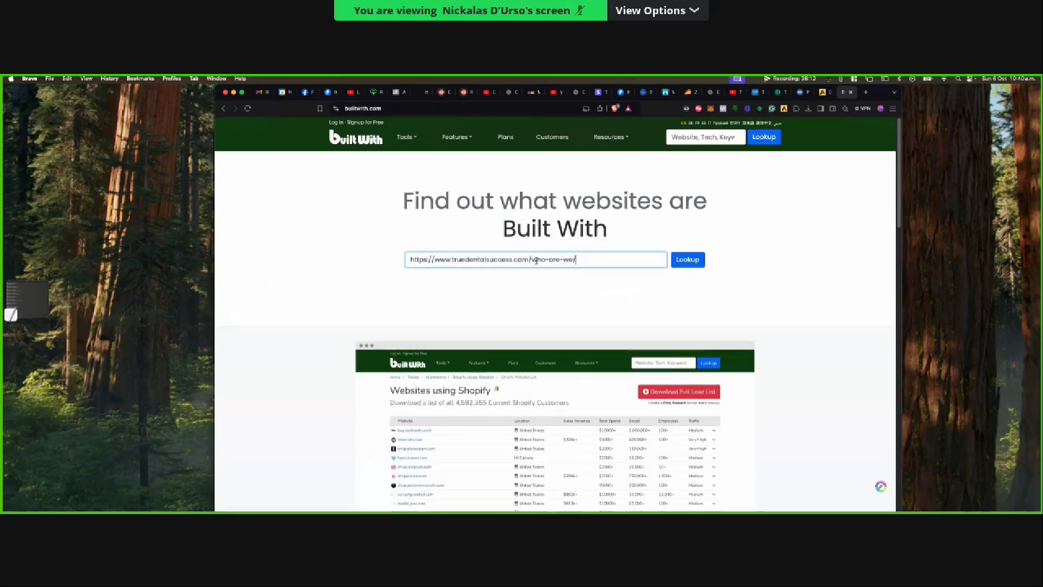
{"action": "left_click_drag", "start_coordinate": [535, 260], "coordinate": [577, 259]}
{"action": "key", "text": "BackSpace"}
{"action": "left_click", "coordinate": [694, 264]}
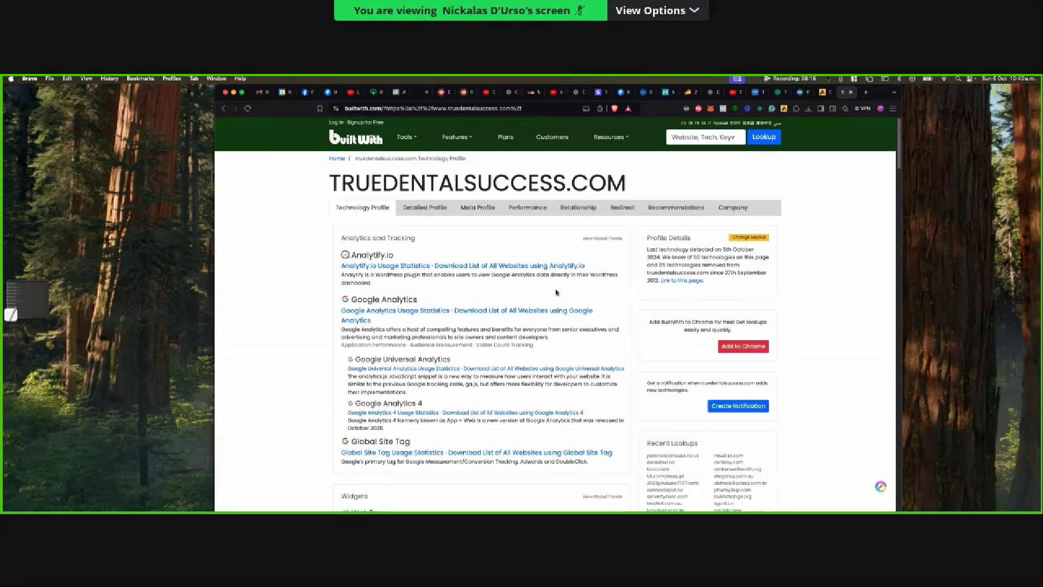
- Examine the site's technology profile, covering analytics, widgets such as Slack, mobile, media and the content management system
{"action": "scroll", "coordinate": [557, 293], "scroll_direction": "down", "scroll_amount": 5}
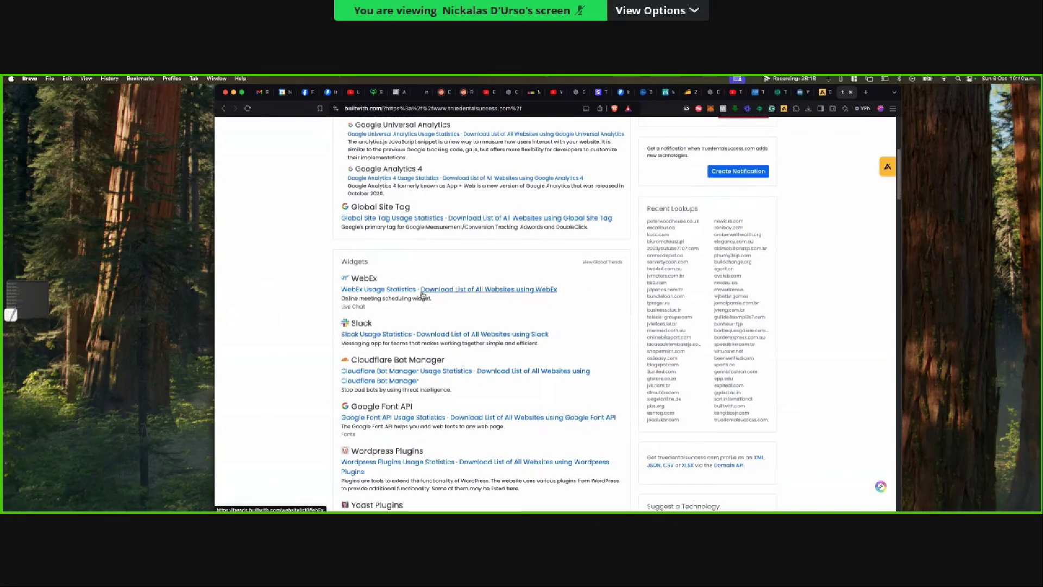
{"action": "scroll", "coordinate": [423, 294], "scroll_direction": "down", "scroll_amount": 1}
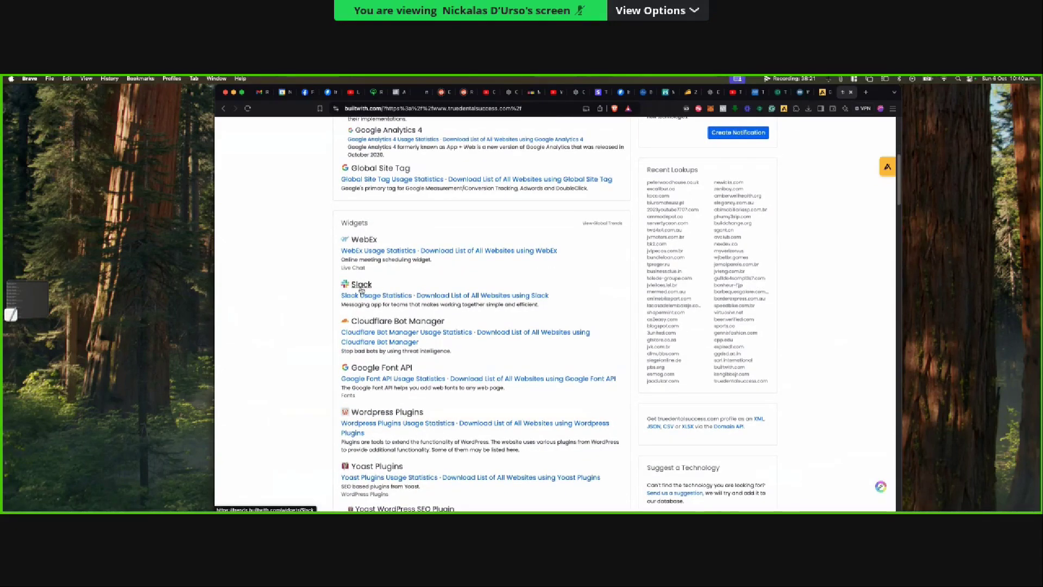
{"action": "scroll", "coordinate": [362, 290], "scroll_direction": "down", "scroll_amount": 5}
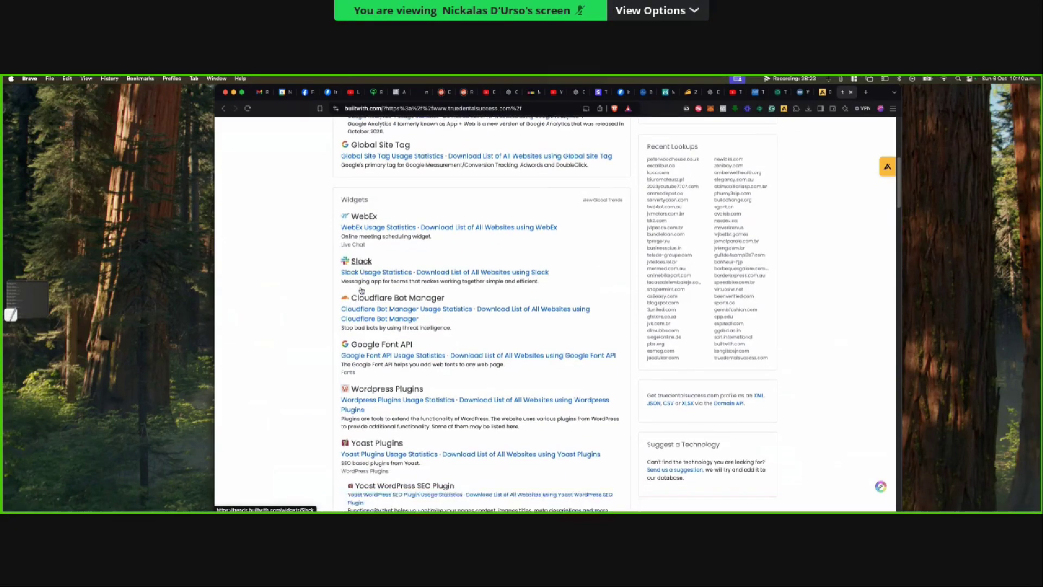
{"action": "scroll", "coordinate": [361, 288], "scroll_direction": "down", "scroll_amount": 7}
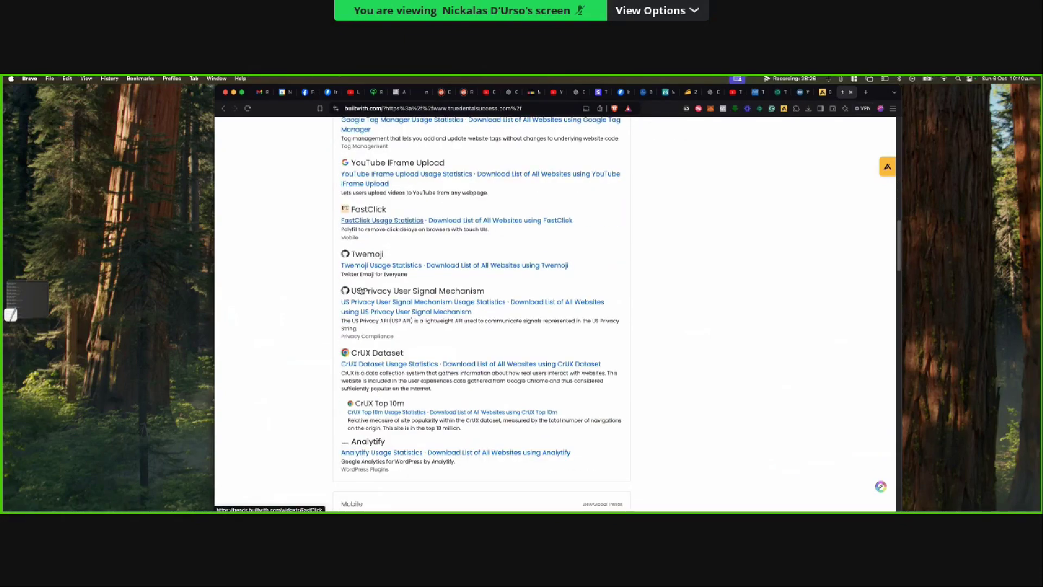
{"action": "scroll", "coordinate": [361, 291], "scroll_direction": "down", "scroll_amount": 9}
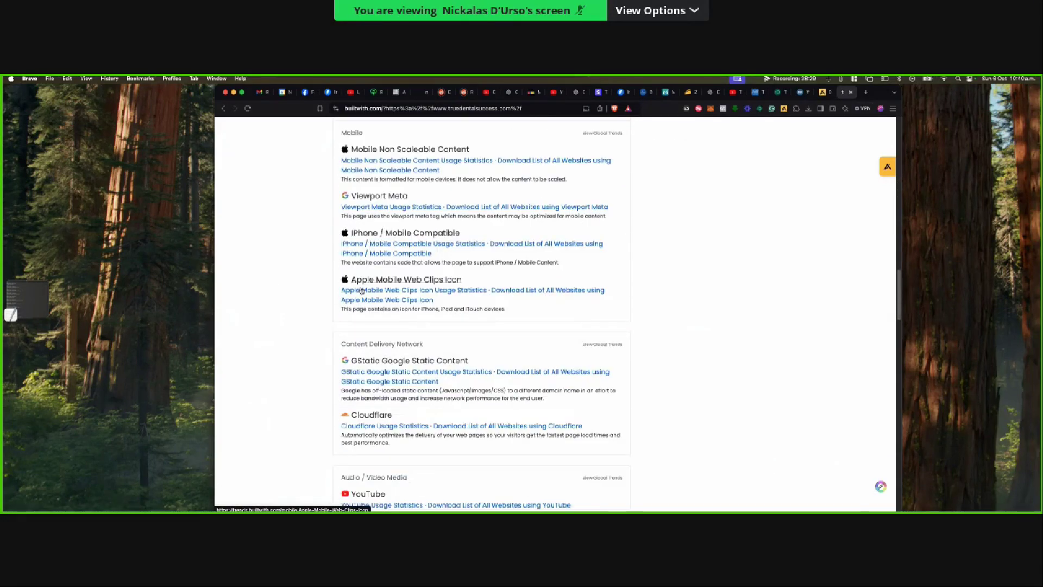
{"action": "scroll", "coordinate": [362, 291], "scroll_direction": "down", "scroll_amount": 6}
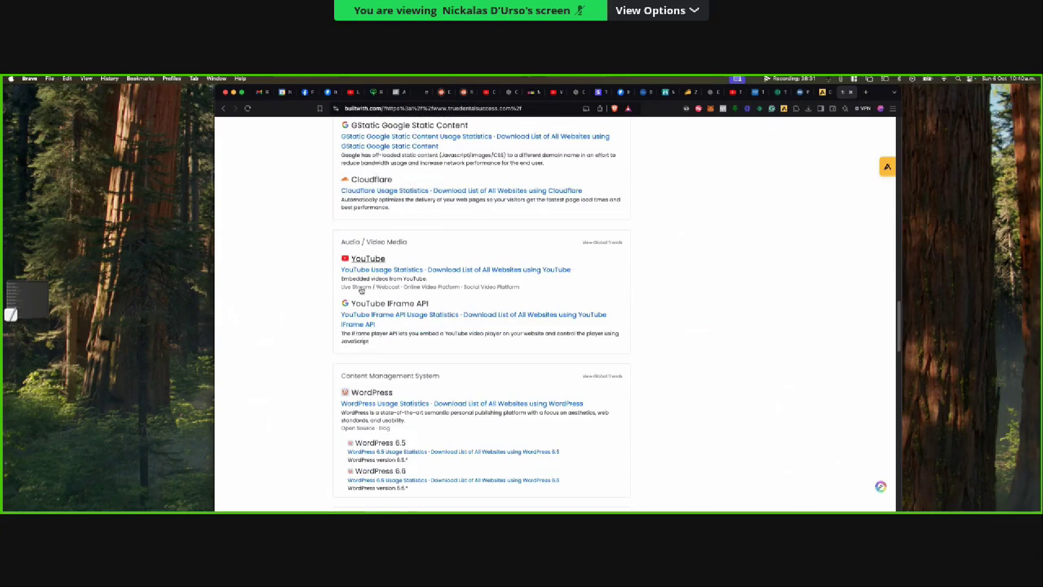
{"action": "scroll", "coordinate": [361, 290], "scroll_direction": "down", "scroll_amount": 1}
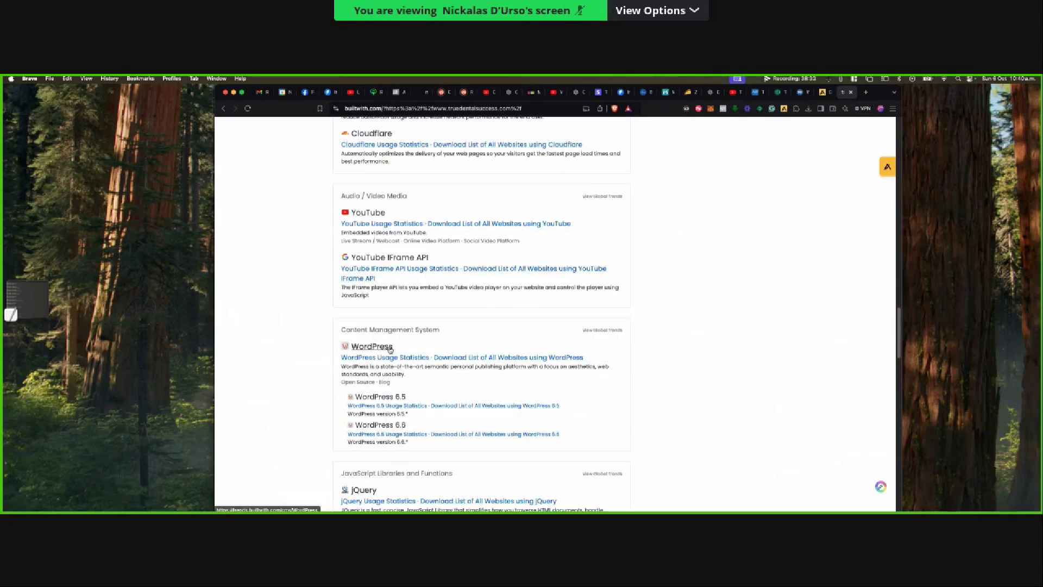
{"action": "scroll", "coordinate": [390, 349], "scroll_direction": "down", "scroll_amount": 1}
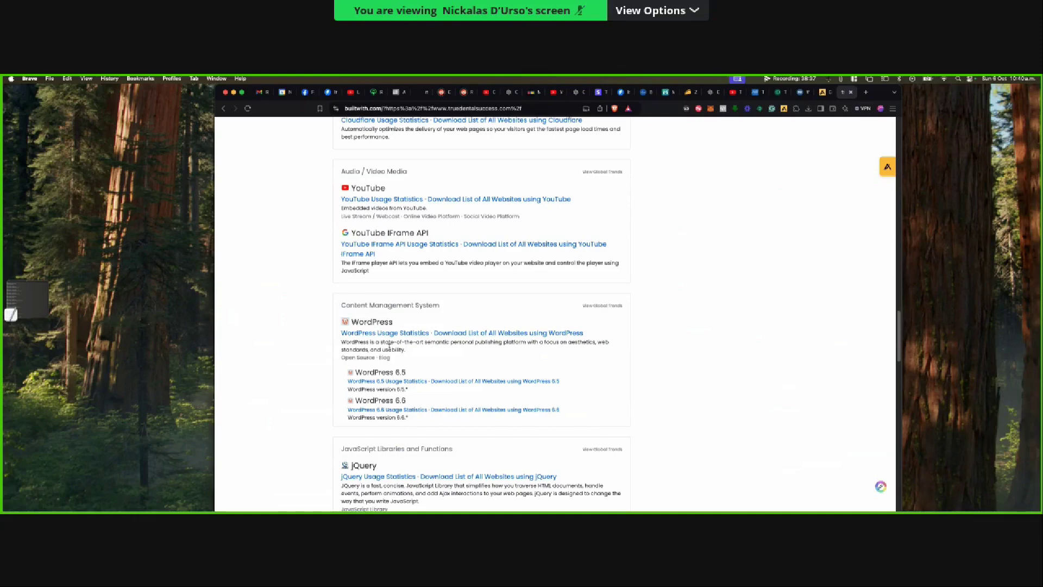
{"action": "scroll", "coordinate": [392, 349], "scroll_direction": "up", "scroll_amount": 15}
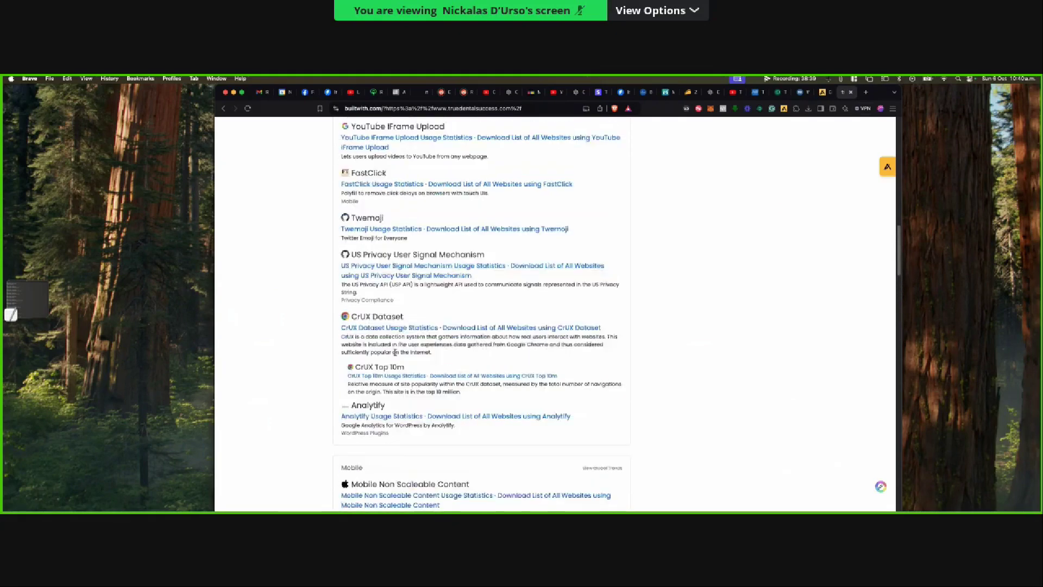
{"action": "scroll", "coordinate": [395, 352], "scroll_direction": "up", "scroll_amount": 15}
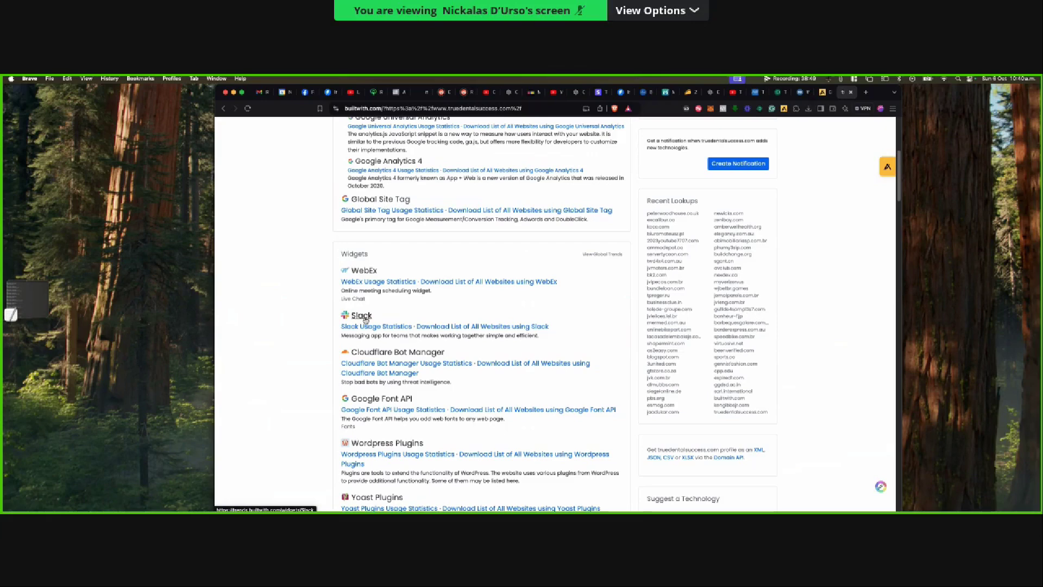
{"action": "scroll", "coordinate": [365, 320], "scroll_direction": "up", "scroll_amount": 3}
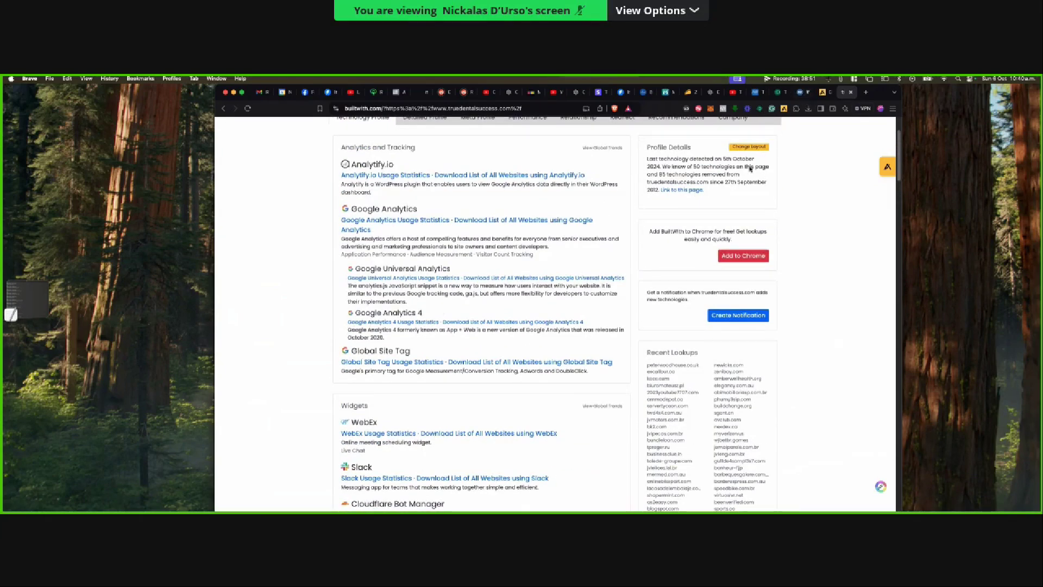
- Return to the ChatGPT list of industries with budget potential and highlight "Transportation & Logistics"
{"action": "key", "text": "ctrl+shift+Tab"}
{"action": "key", "text": "ctrl+shift+Tab"}
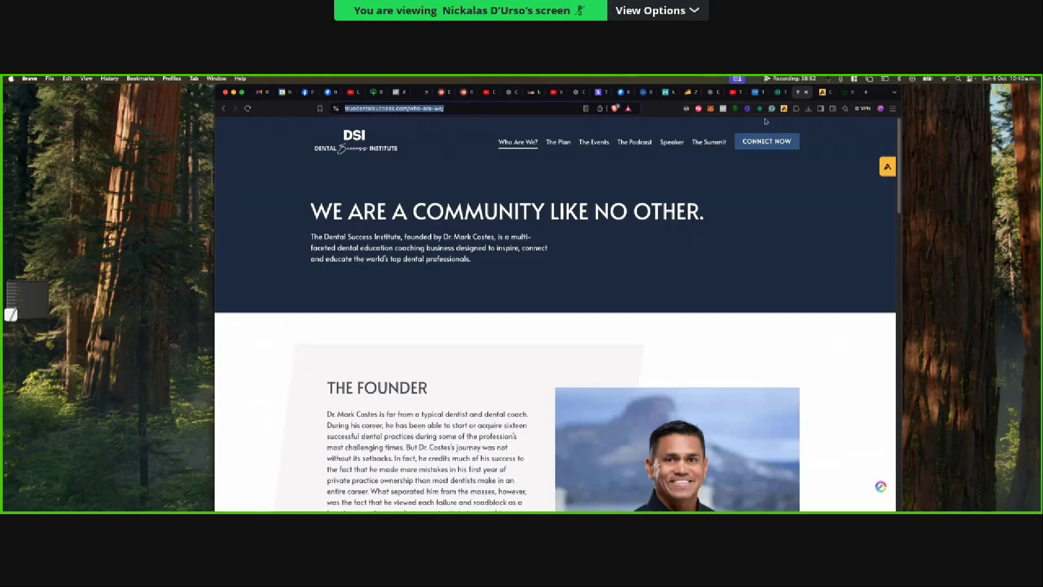
{"action": "left_click", "coordinate": [713, 93]}
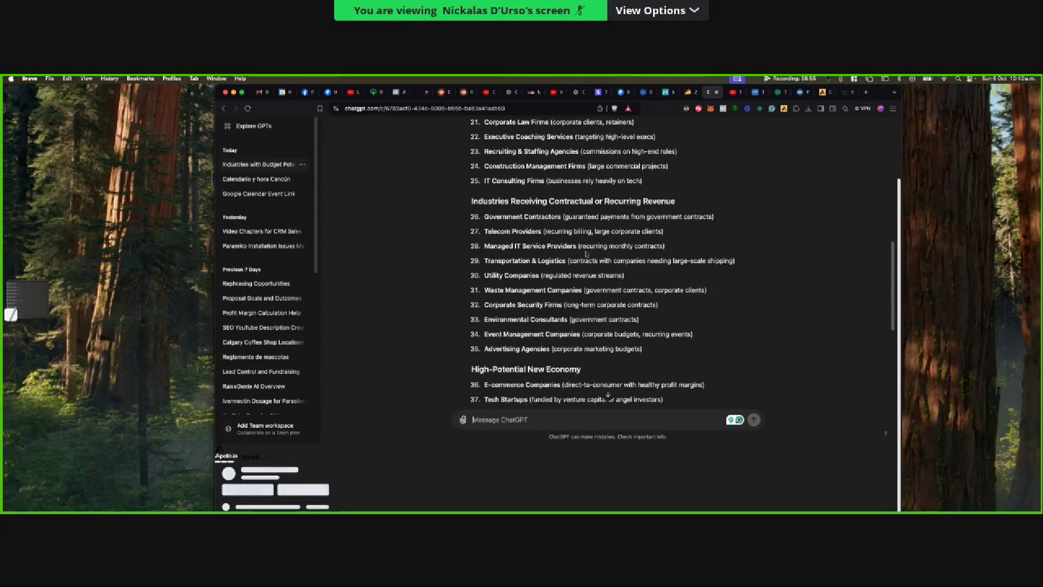
{"action": "left_click_drag", "start_coordinate": [568, 262], "coordinate": [484, 262]}
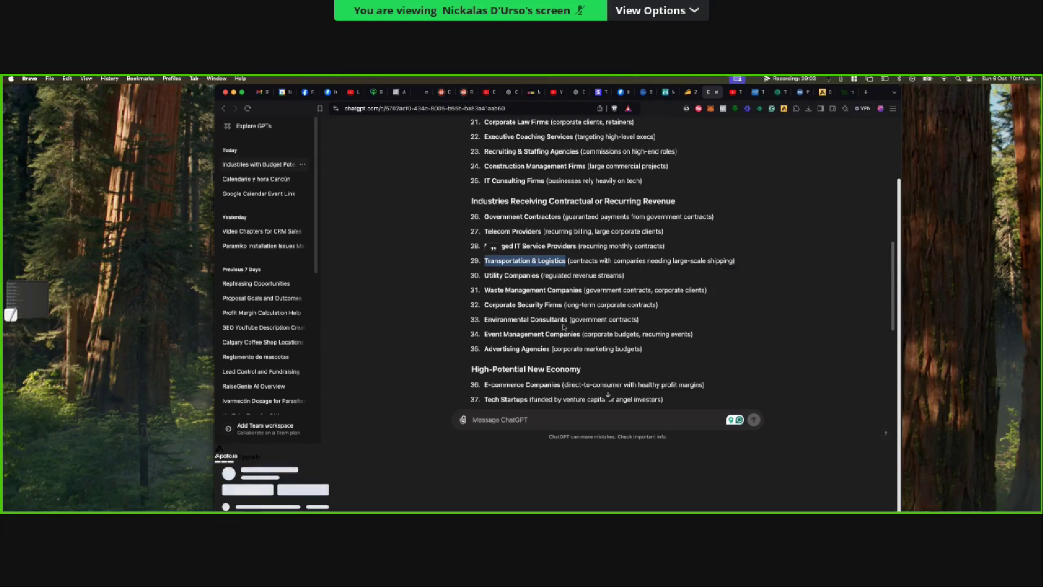
- Highlight "Event Management Companies" and its "corporate budgets" note in the industry list
{"action": "left_click_drag", "start_coordinate": [580, 333], "coordinate": [484, 334]}
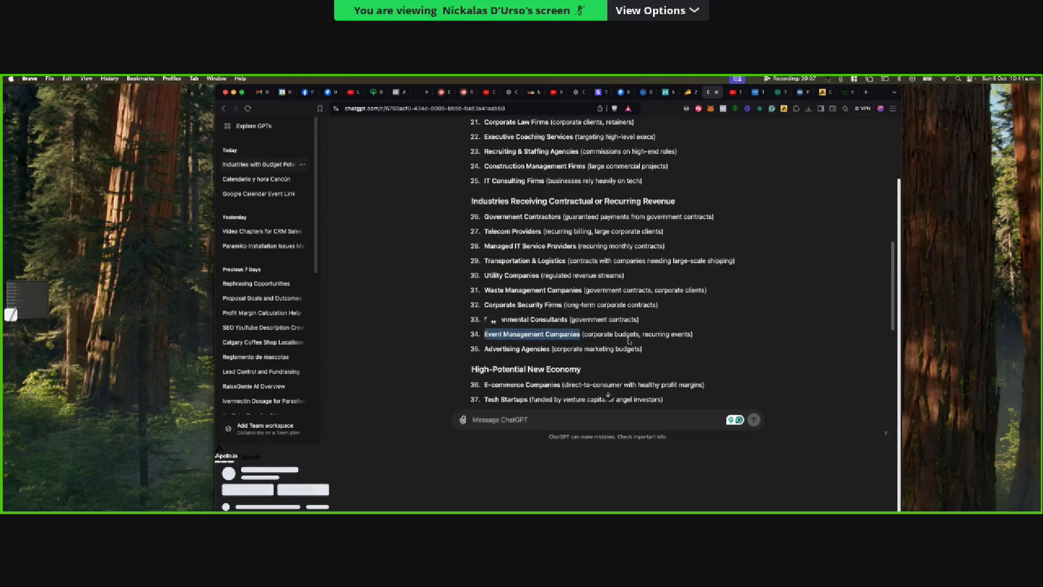
{"action": "left_click_drag", "start_coordinate": [636, 338], "coordinate": [584, 334]}
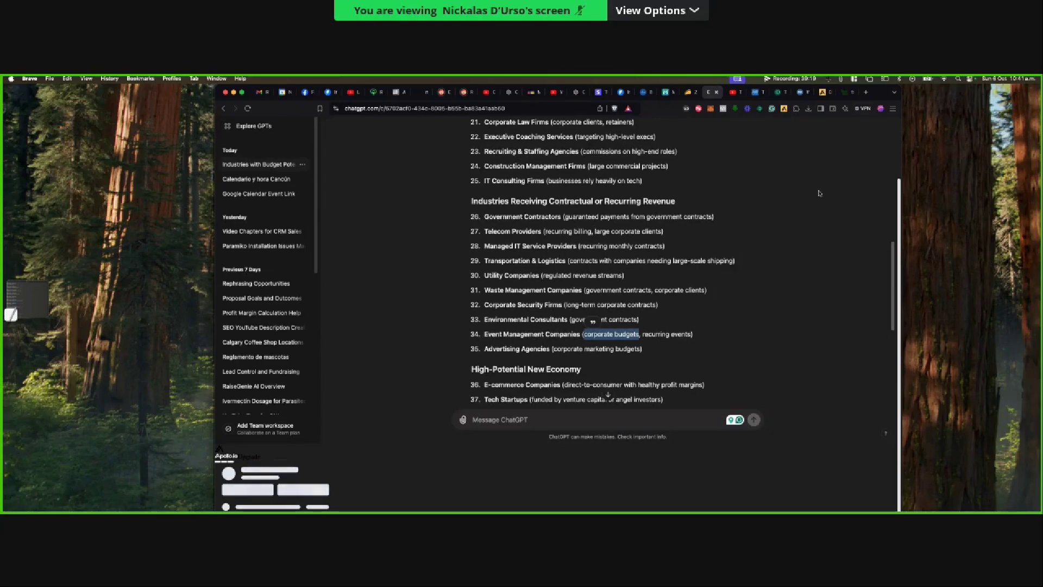
- Search Google in a new tab for "hologic market cap"
{"action": "left_click", "coordinate": [866, 92]}
{"action": "type", "text": "ho"}
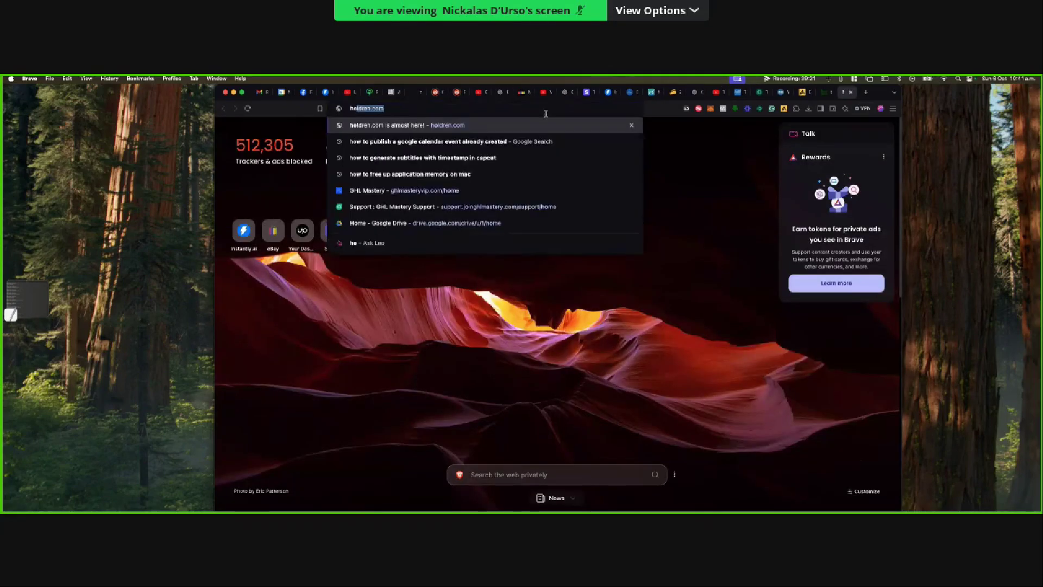
{"action": "type", "text": "logic m"}
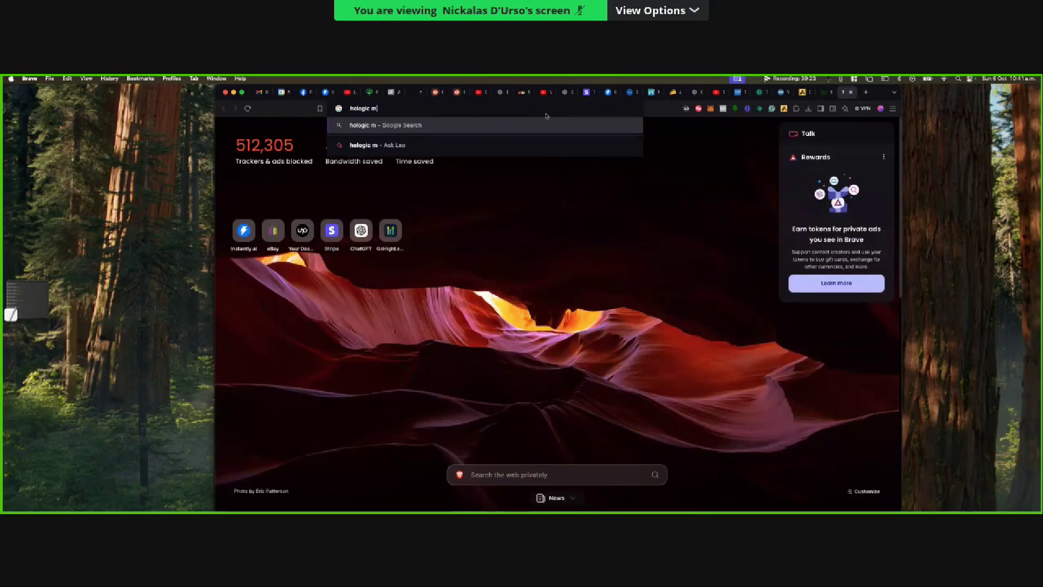
{"action": "type", "text": "arket cap"}
{"action": "key", "text": "Return"}
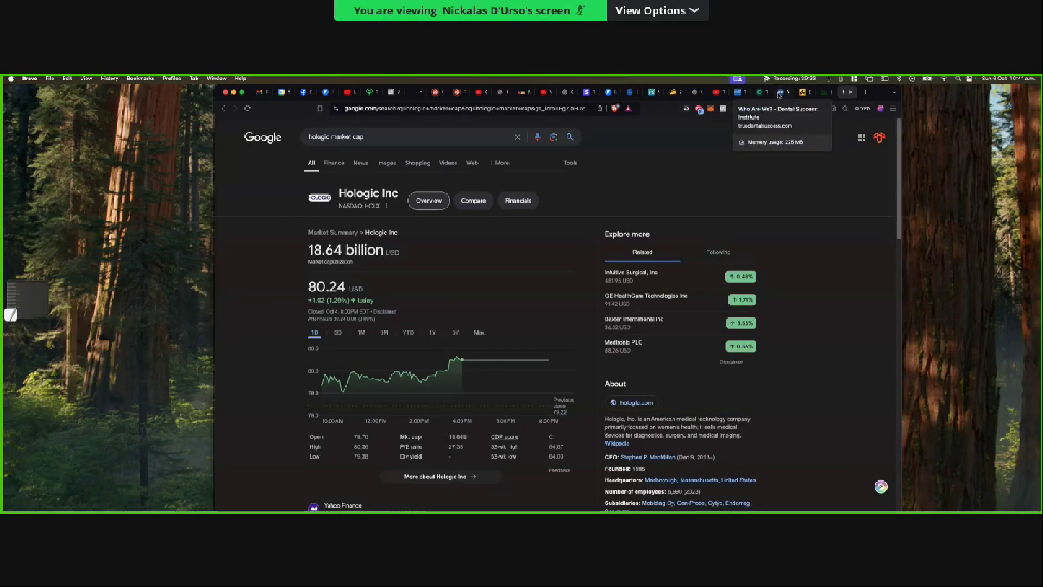
- Return to the ChatGPT industry list and again highlight "Event Management Companies" followed by "corporate budgets"
{"action": "left_click", "coordinate": [693, 92]}
{"action": "left_click", "coordinate": [563, 288]}
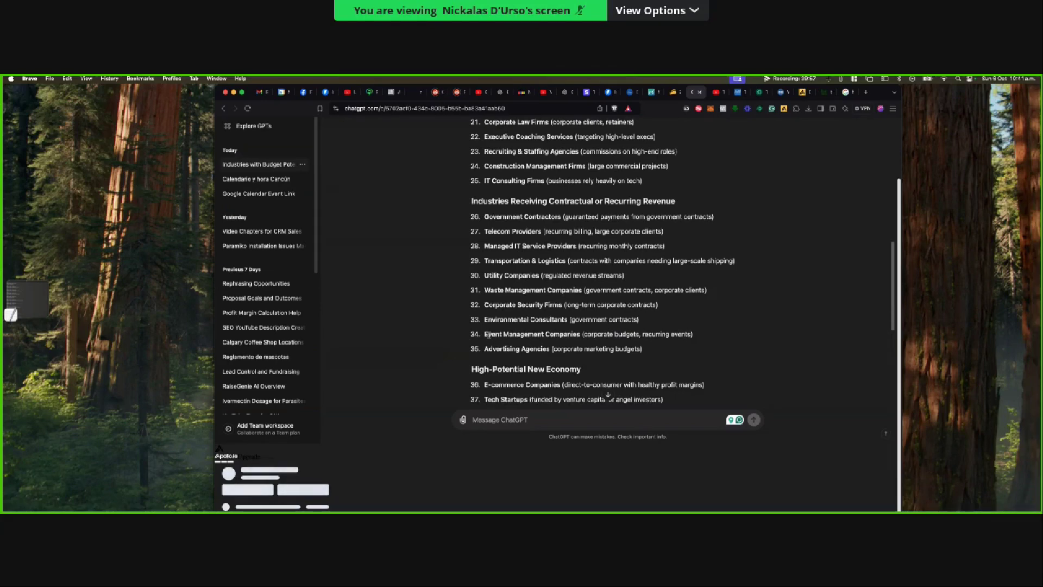
{"action": "left_click_drag", "start_coordinate": [487, 333], "coordinate": [581, 333]}
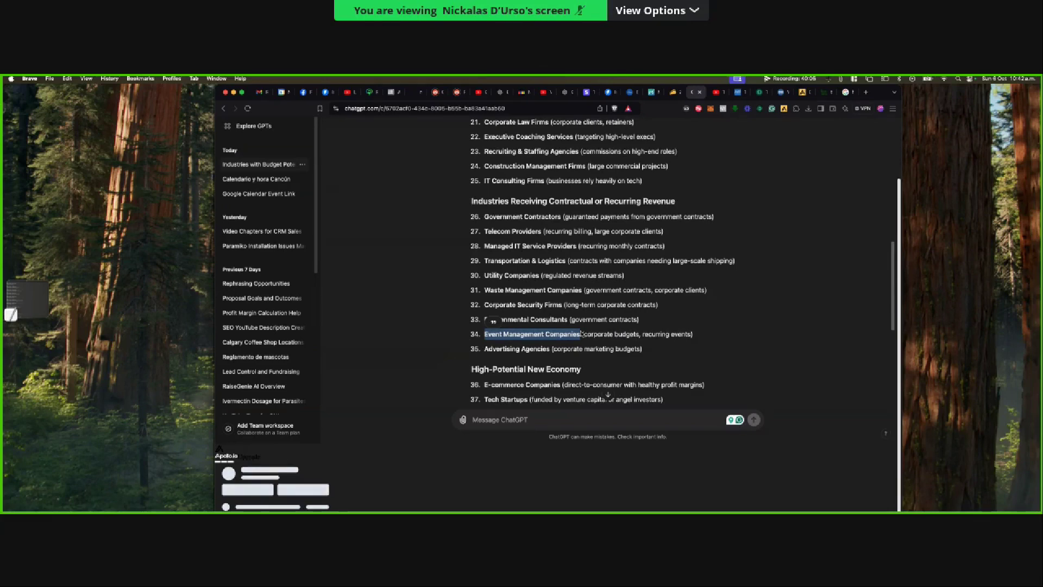
{"action": "left_click", "coordinate": [586, 336]}
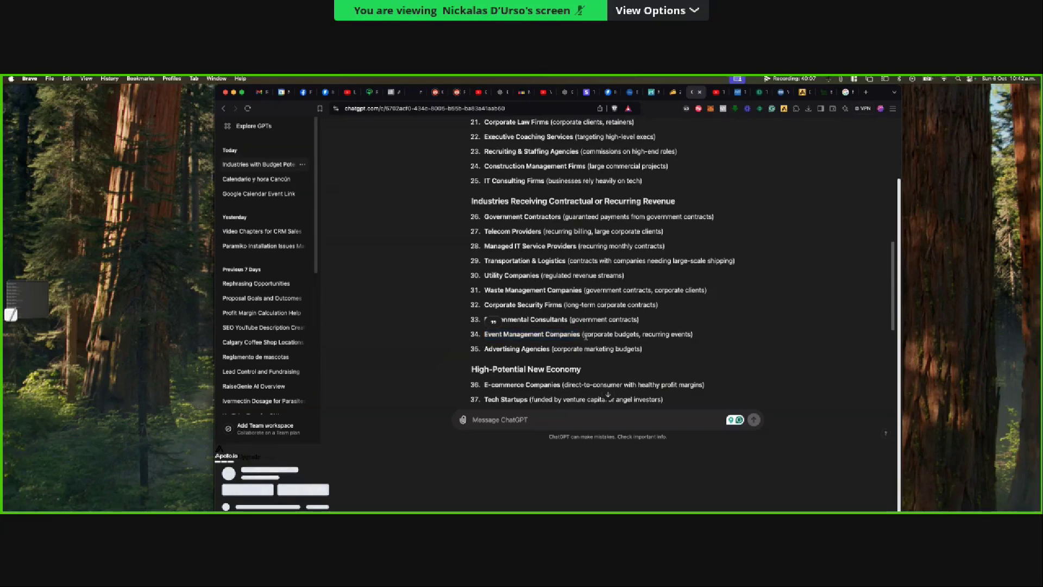
{"action": "left_click_drag", "start_coordinate": [586, 335], "coordinate": [638, 334]}
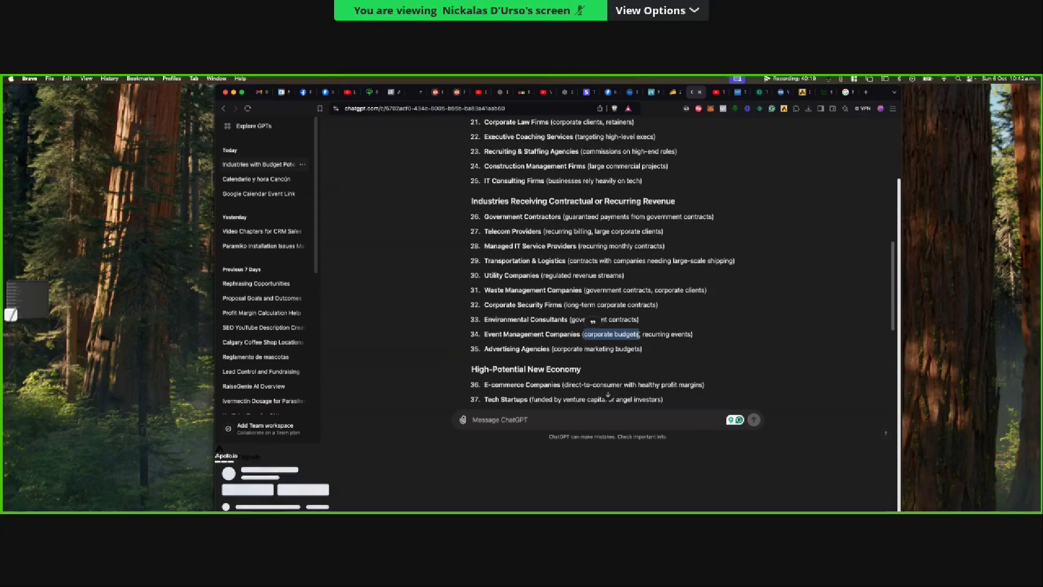
- Look through the rest of the industries, check the RaiseGenie AI payment in Stripe and return to the ChatGPT list
{"action": "scroll", "coordinate": [605, 314], "scroll_direction": "down", "scroll_amount": 5}
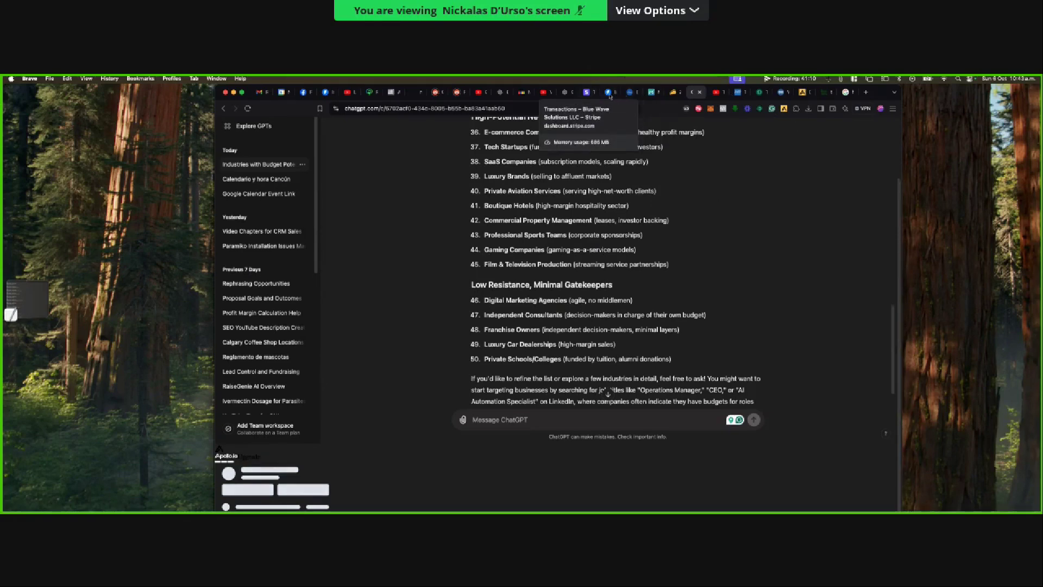
{"action": "left_click", "coordinate": [585, 93]}
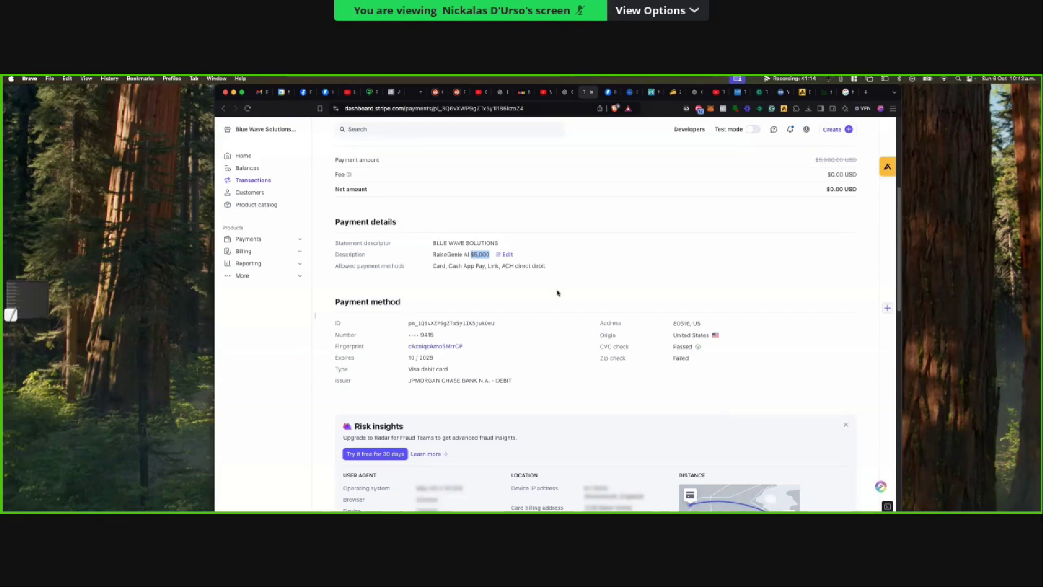
{"action": "mouse_move", "coordinate": [728, 130]}
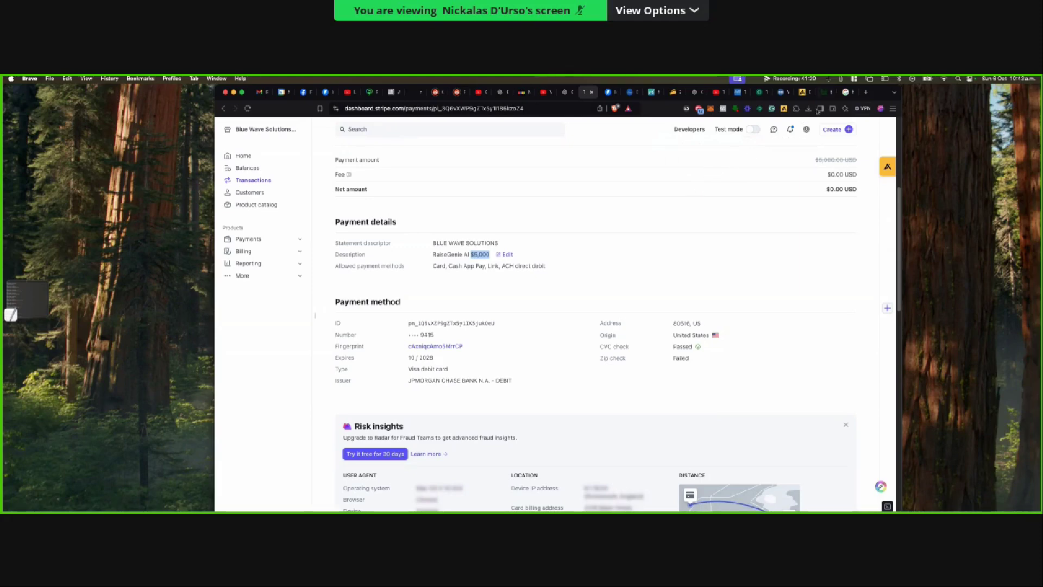
{"action": "left_click", "coordinate": [694, 92]}
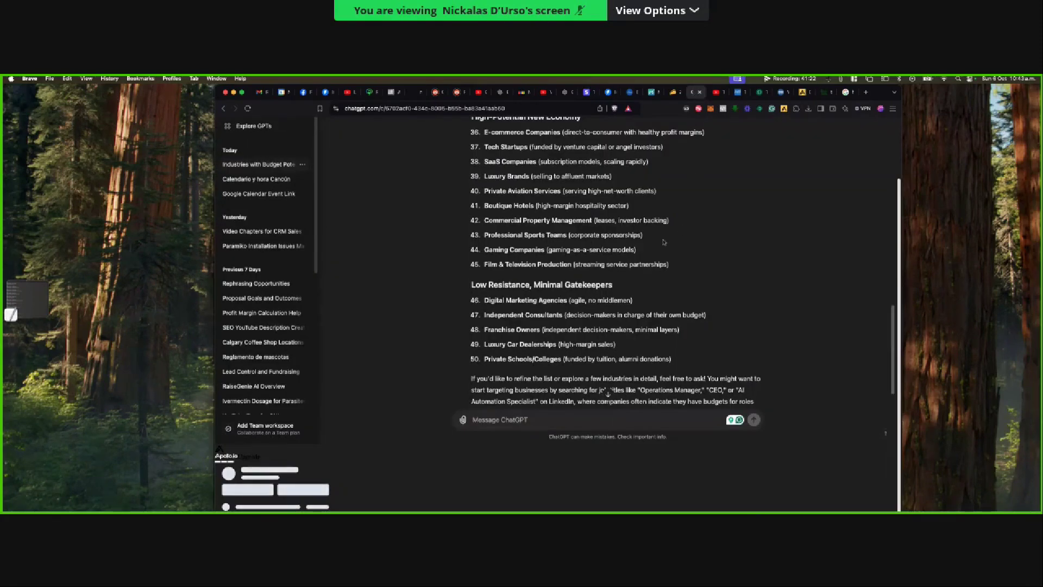
{"action": "scroll", "coordinate": [569, 279], "scroll_direction": "up", "scroll_amount": 5}
{"action": "scroll", "coordinate": [568, 279], "scroll_direction": "up", "scroll_amount": 1}
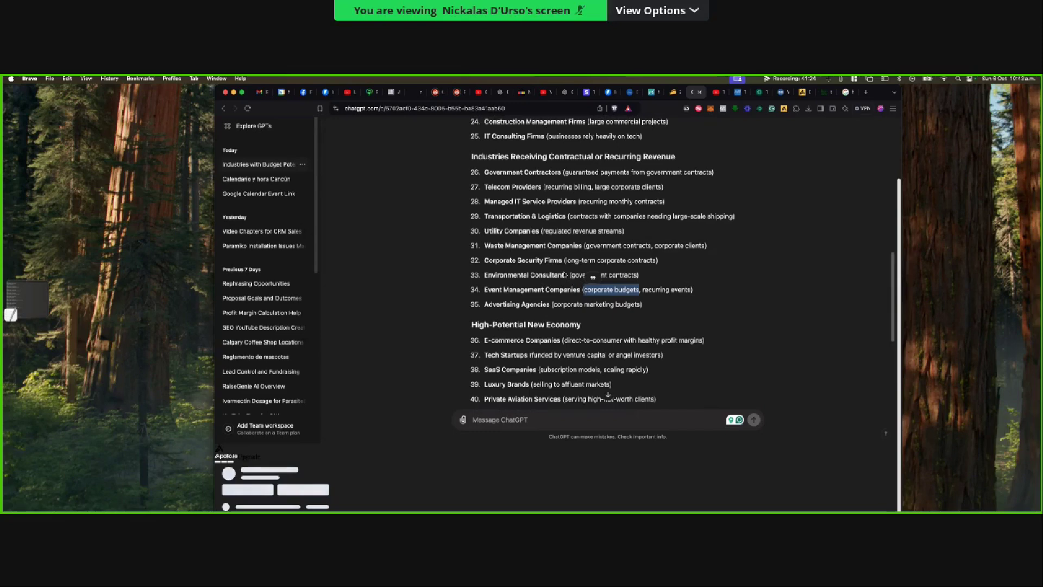
- Switch to the Dental Success Institute site, open its homepage and copy the homepage address
{"action": "left_click", "coordinate": [785, 93]}
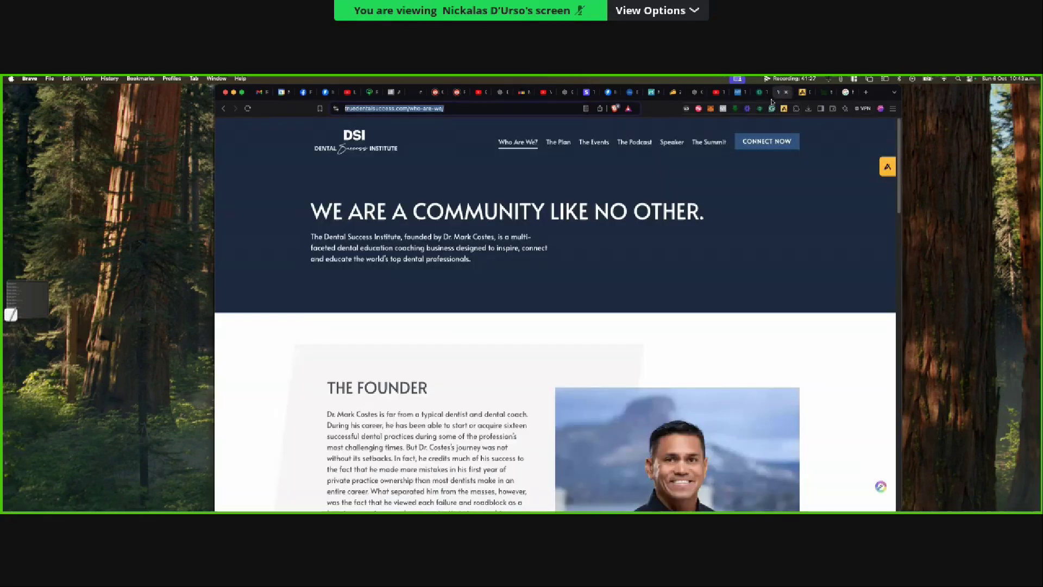
{"action": "left_click", "coordinate": [368, 140]}
{"action": "left_click", "coordinate": [446, 110]}
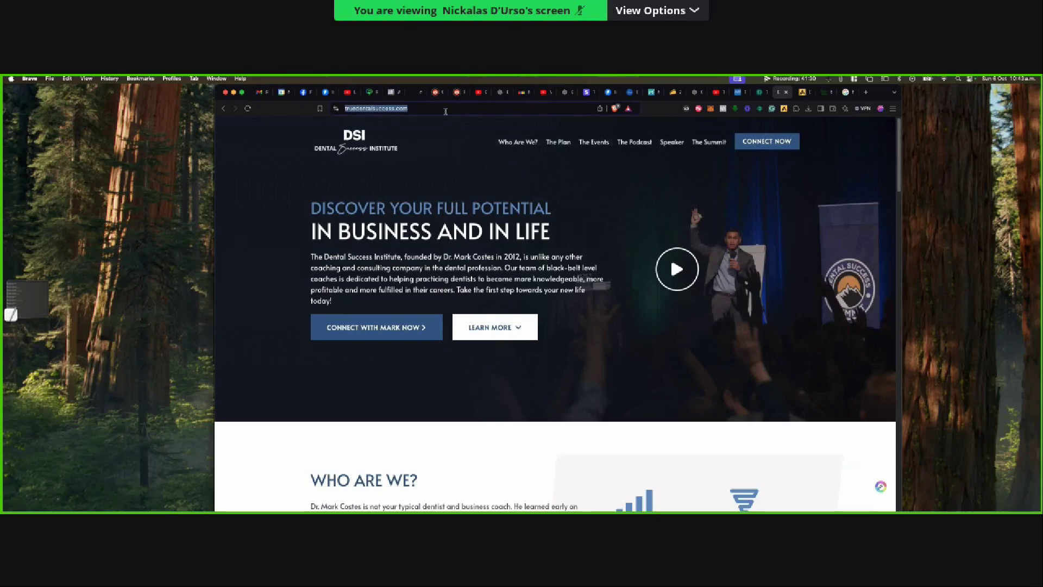
- Back in ChatGPT, start a message reading "ok cool i found a guy from a podcast that you helped me find"
{"action": "left_click", "coordinate": [689, 94]}
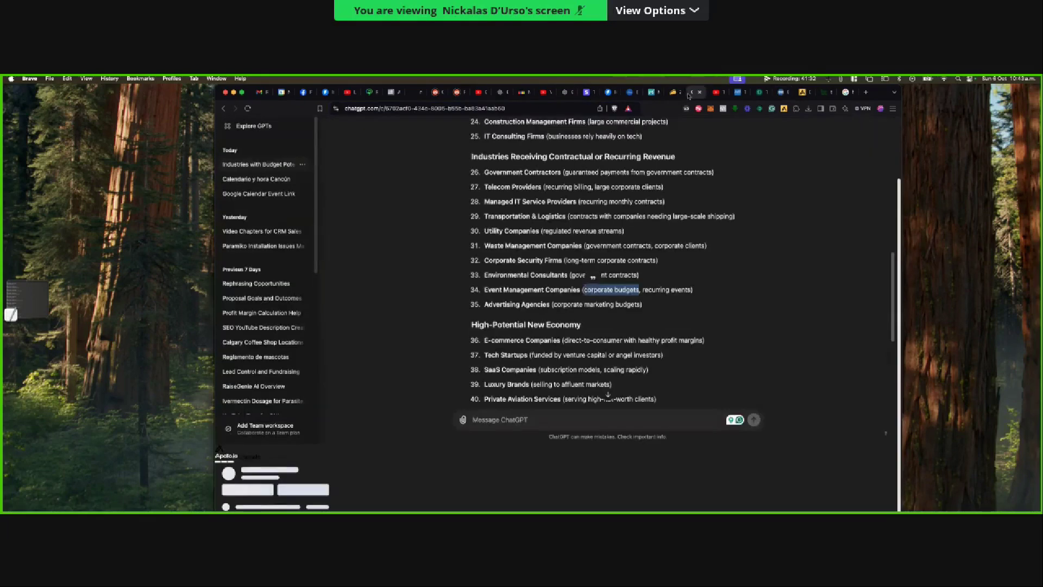
{"action": "type", "text": "ok cool"}
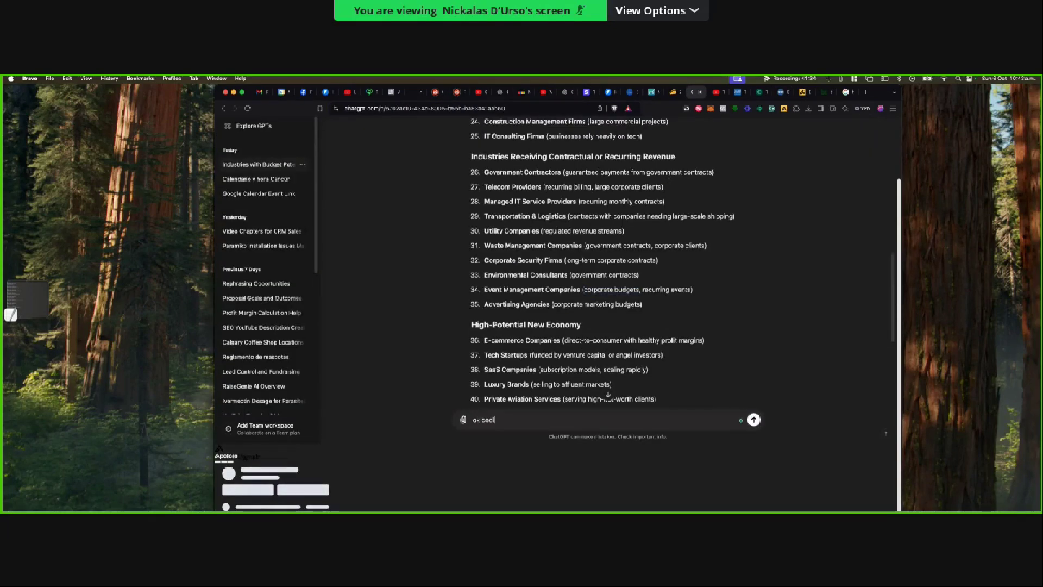
{"action": "type", "text": " i found a guy"}
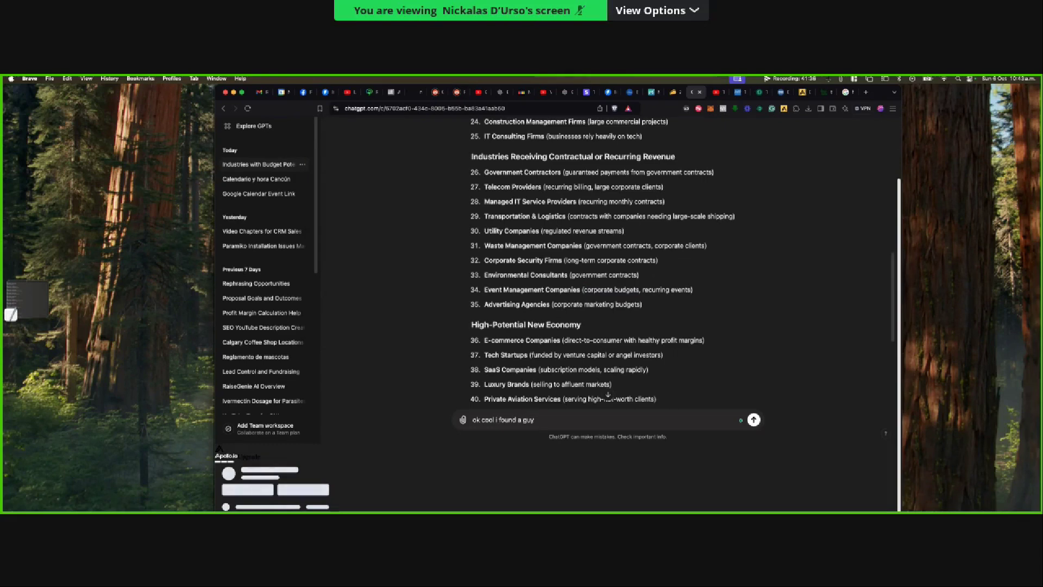
{"action": "type", "text": " from a podca"}
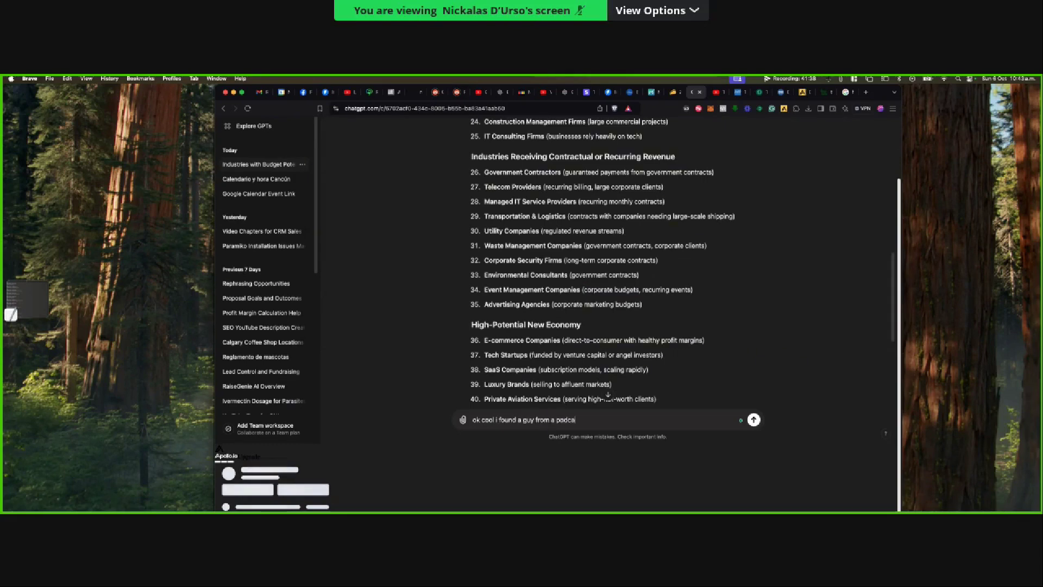
{"action": "type", "text": "st that "}
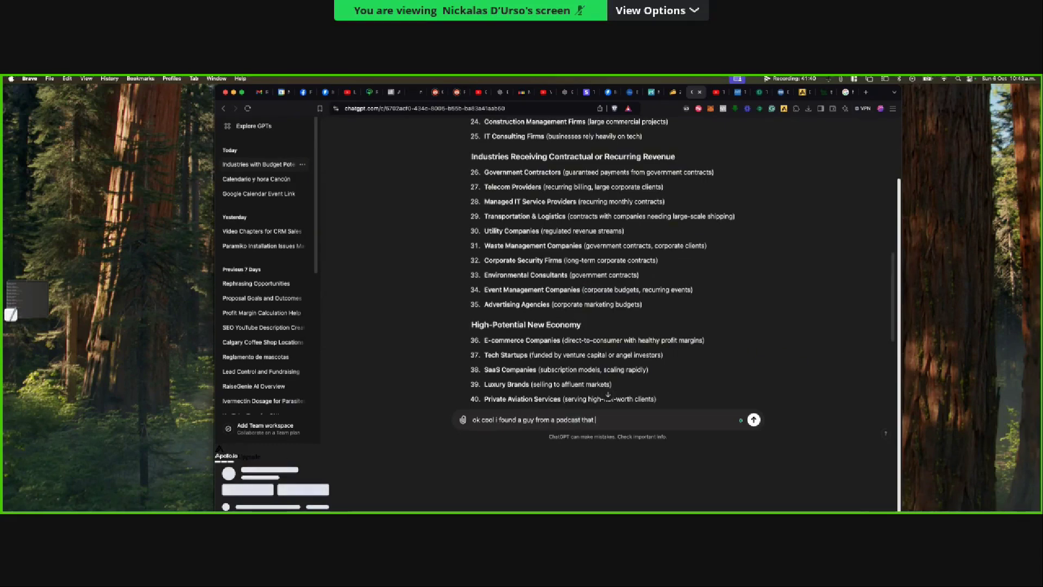
{"action": "type", "text": "you helped me find"}
{"action": "key", "text": "shift+Return"}
{"action": "type", "text": "Can you give me a"}
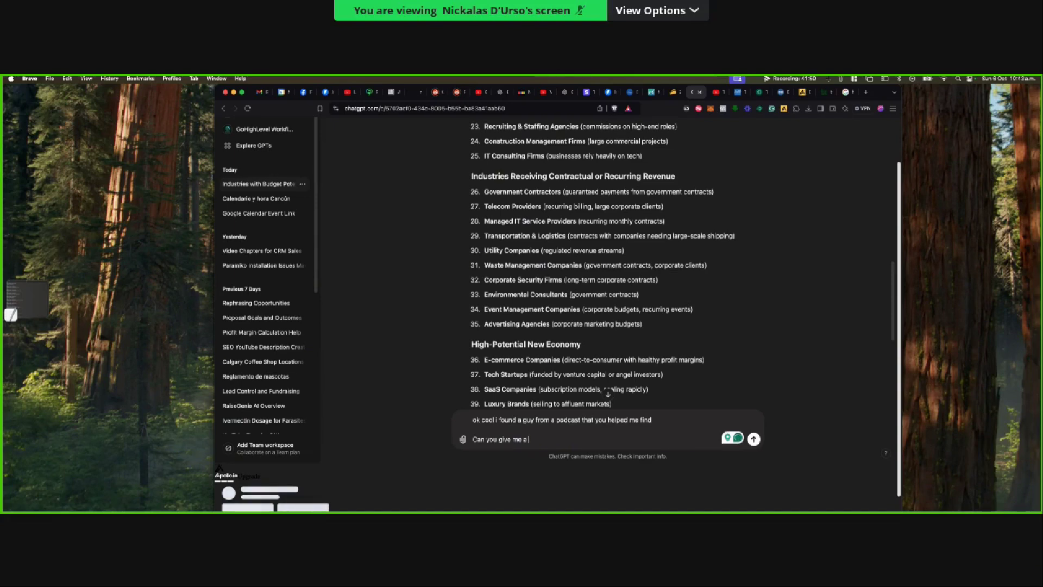
{"action": "type", "text": "description "}
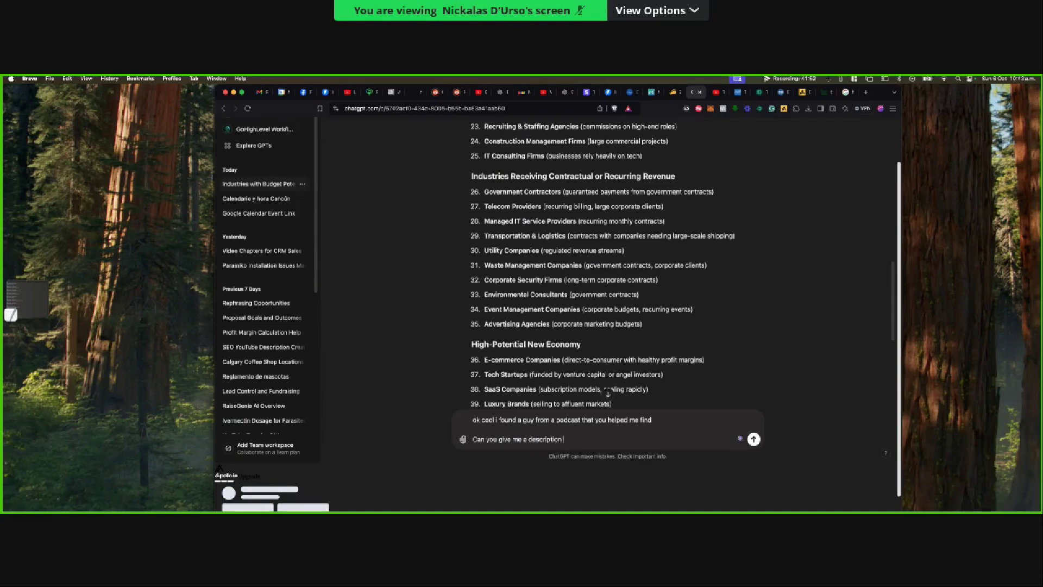
{"action": "type", "text": "and overview that is very detailed abou"}
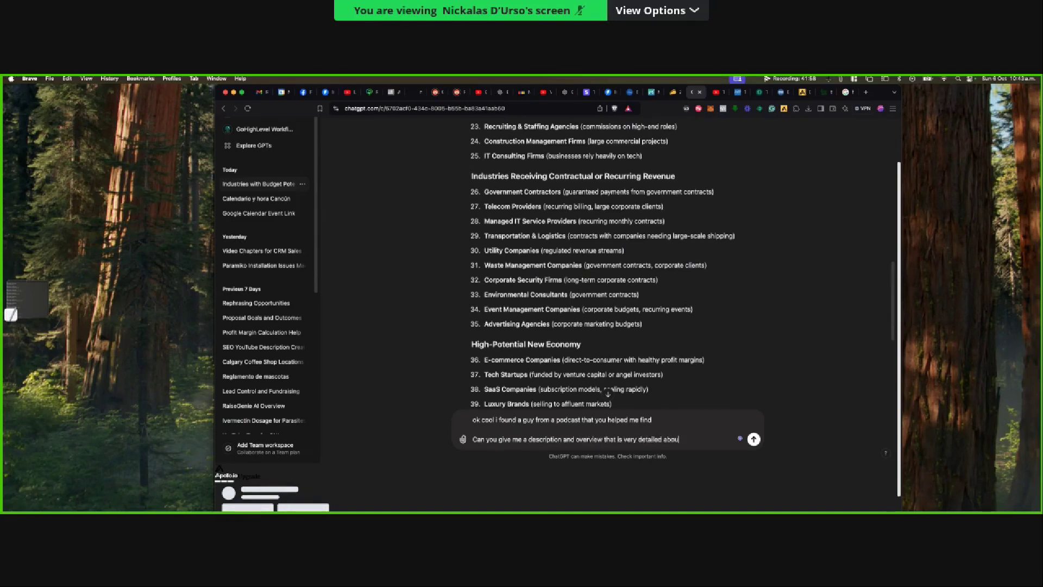
{"action": "type", "text": "t this company"}
{"action": "key", "text": "shift+Return"}
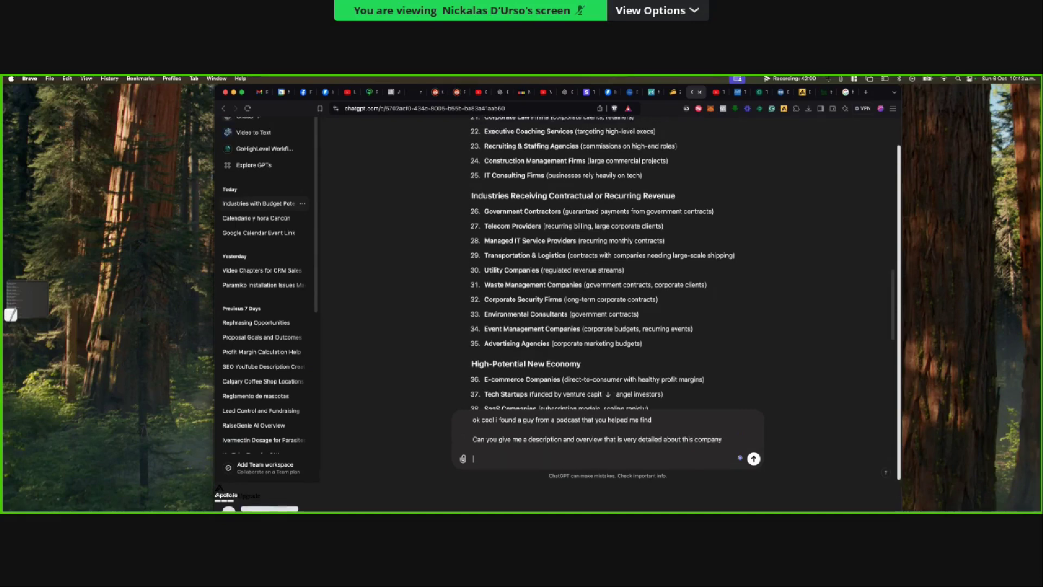
{"action": "key", "text": "super+v"}
{"action": "key", "text": "Return"}
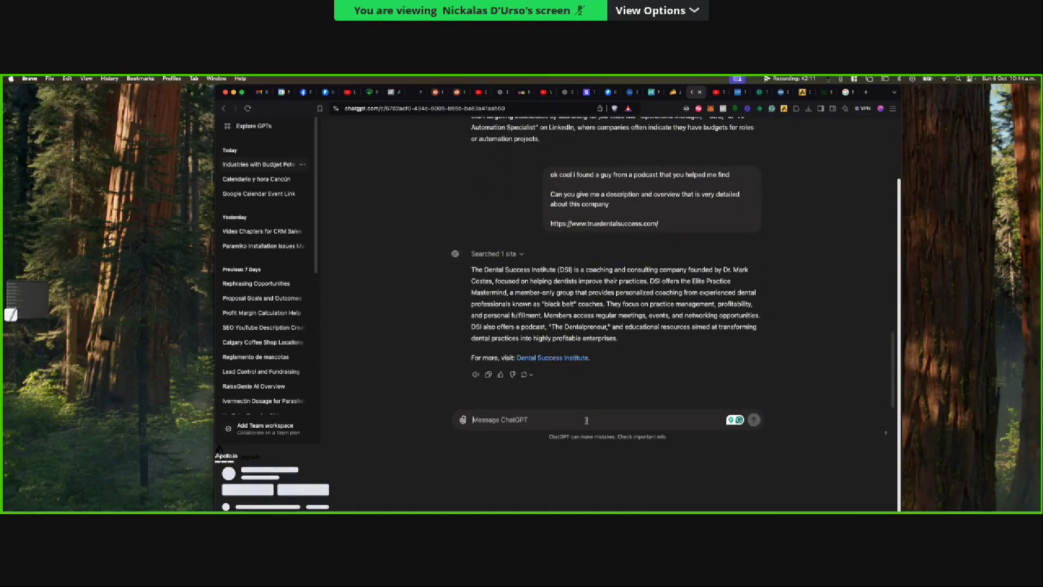
- Send the follow-up "ok give me more i want like 2000 words"
{"action": "type", "text": "ok give"}
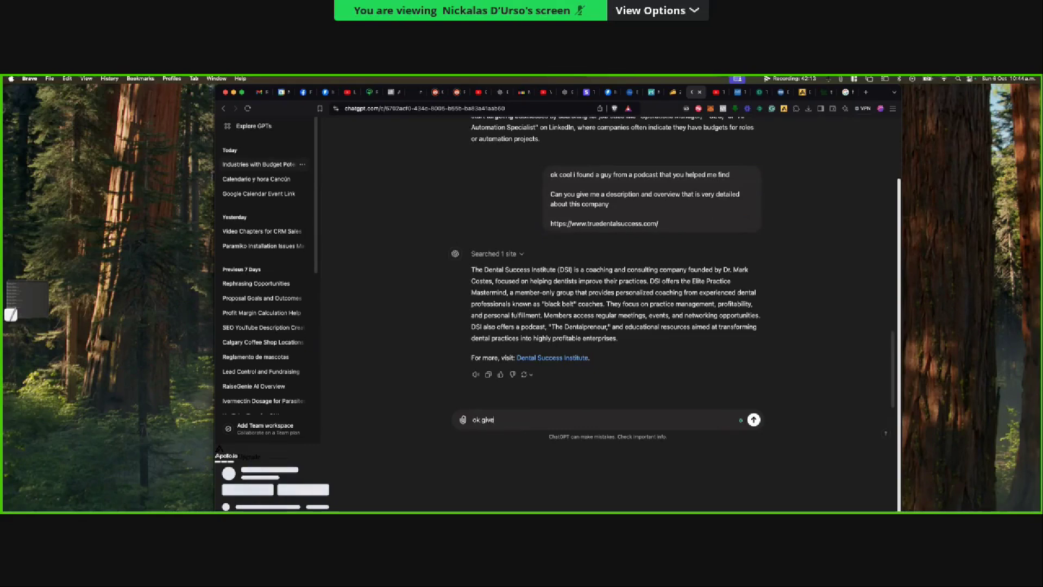
{"action": "type", "text": " me more i want like 2000 words"}
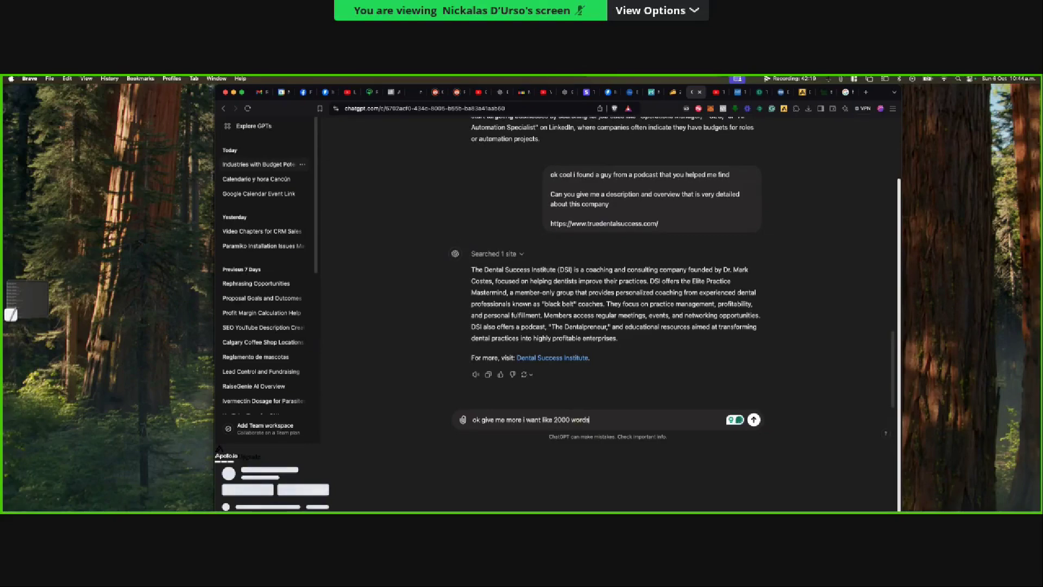
{"action": "key", "text": "Return"}
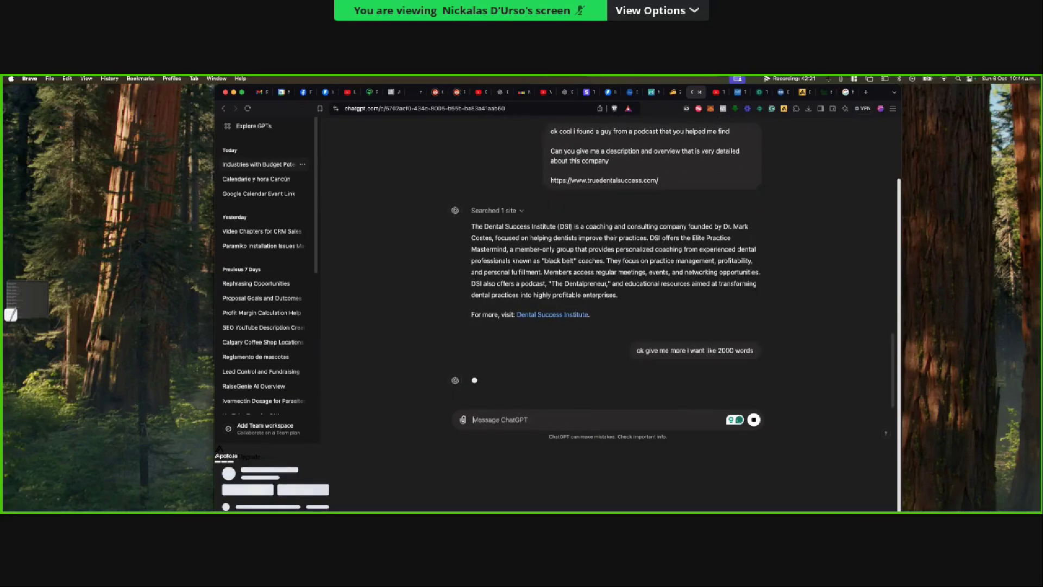
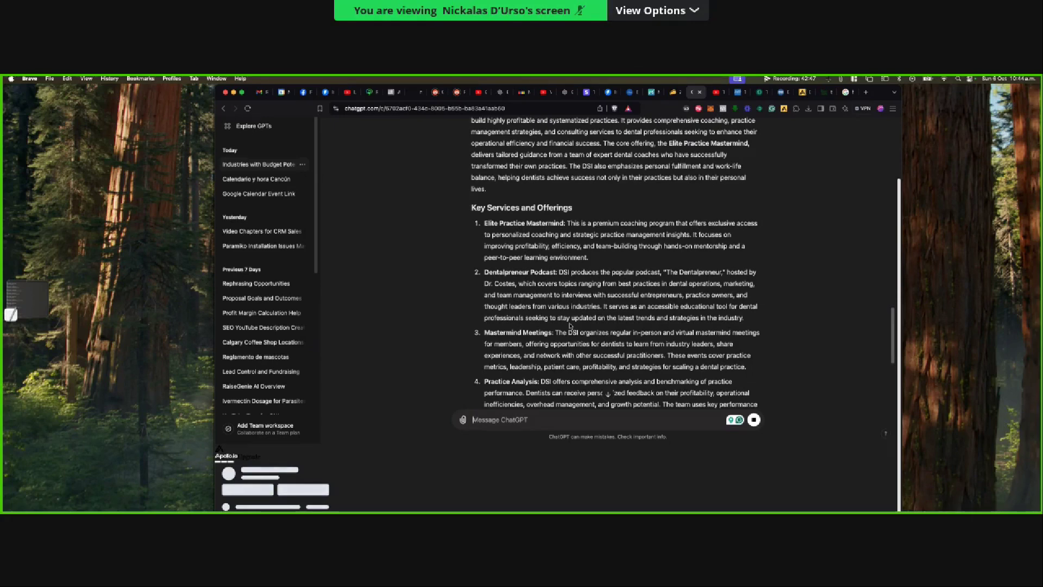
- Read down the Dental Success Institute overview and start a reply with the line "ok cool"
{"action": "scroll", "coordinate": [570, 325], "scroll_direction": "down", "scroll_amount": 5}
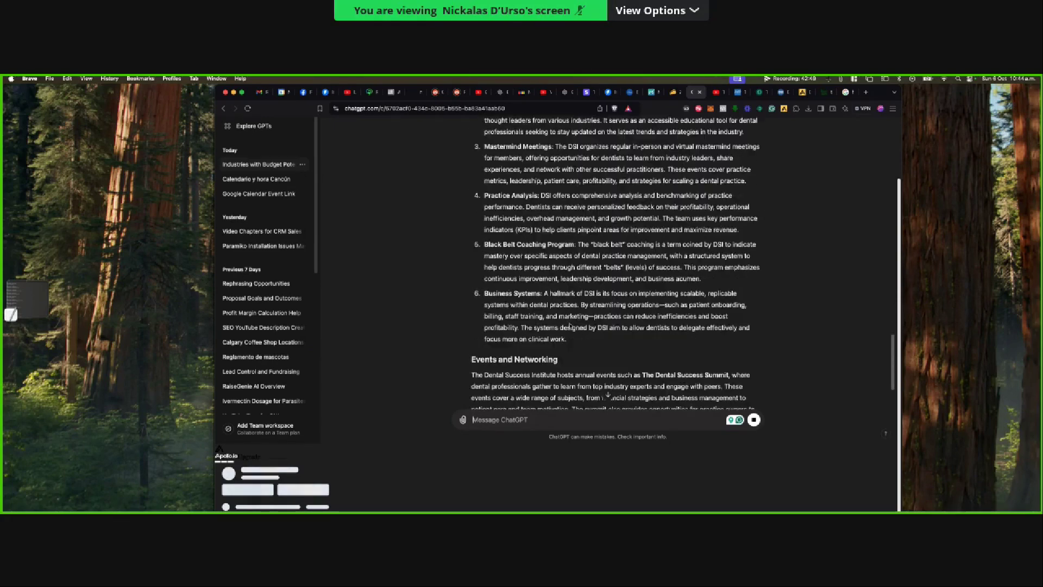
{"action": "scroll", "coordinate": [570, 325], "scroll_direction": "down", "scroll_amount": 4}
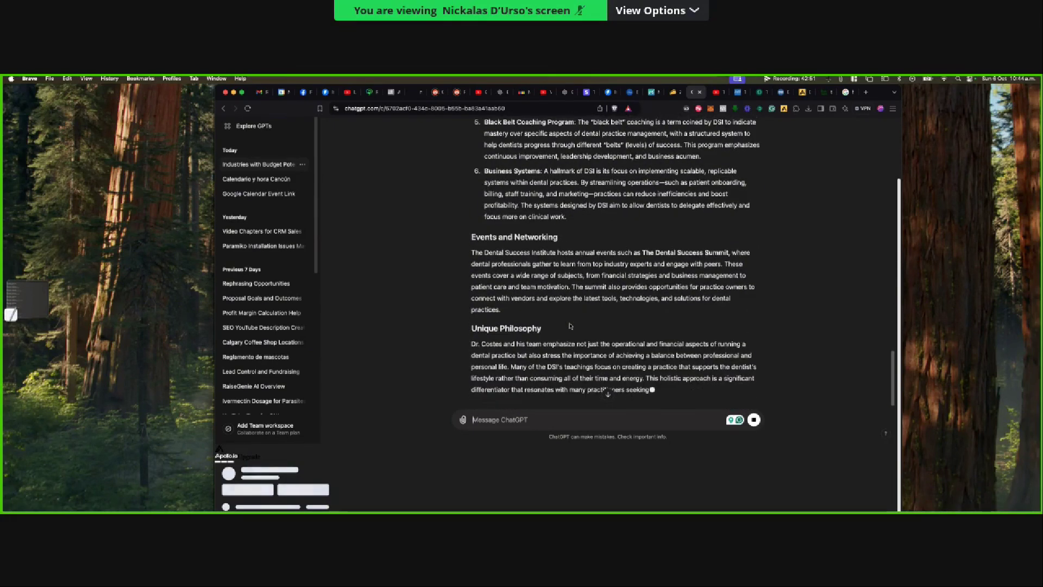
{"action": "scroll", "coordinate": [569, 325], "scroll_direction": "down", "scroll_amount": 3}
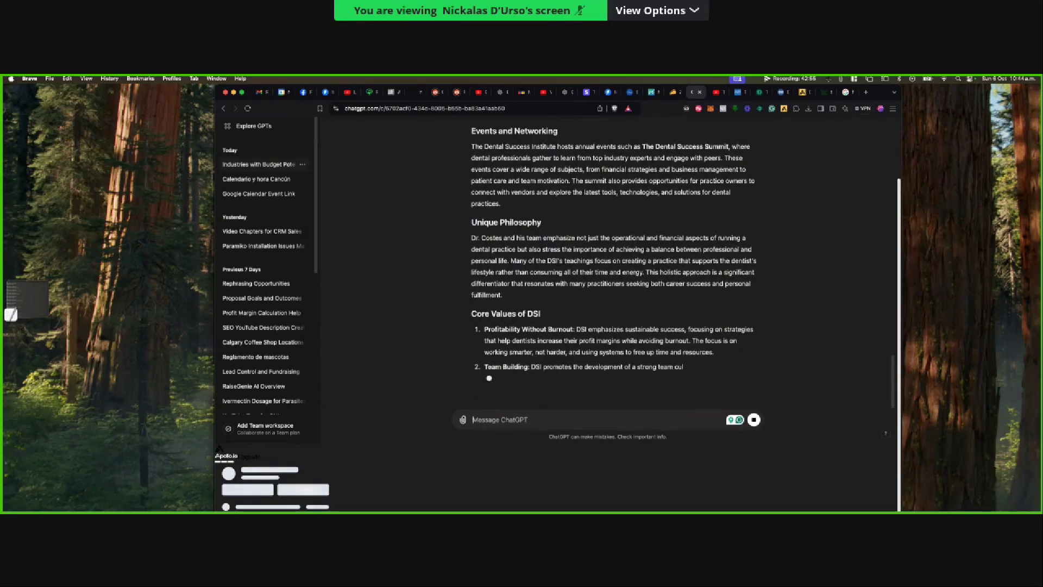
{"action": "type", "text": "ok cool"}
{"action": "key", "text": "shift+Return"}
{"action": "type", "text": "How"}
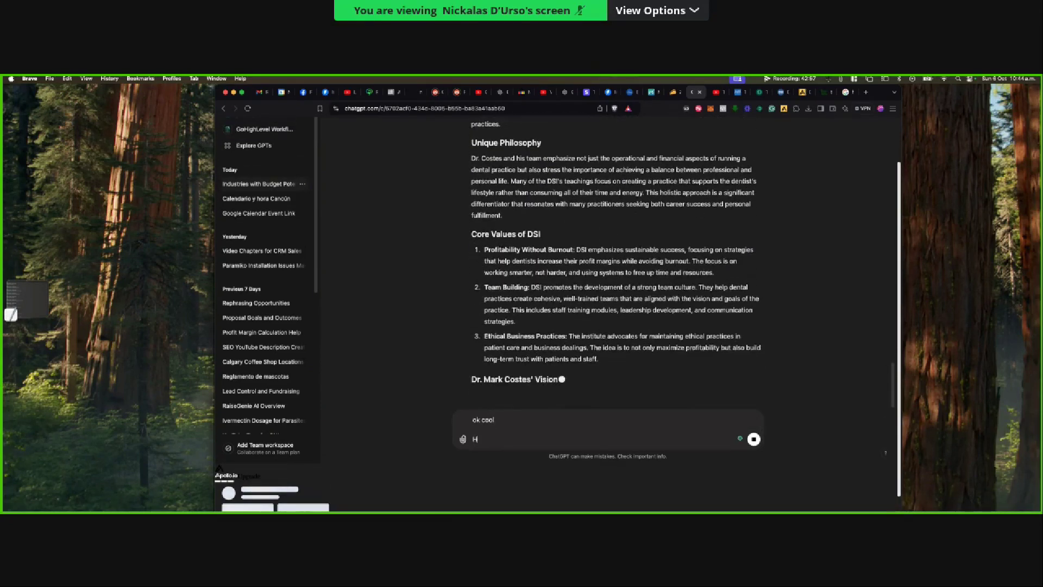
{"action": "key", "text": "BackSpace"}
{"action": "key", "text": "BackSpace"}
{"action": "key", "text": "BackSpace"}
- On the new line ask "Can you give me 25 Painpoints of this business on how I could help by consultative selling custom CRM solutions"
{"action": "type", "text": "C"}
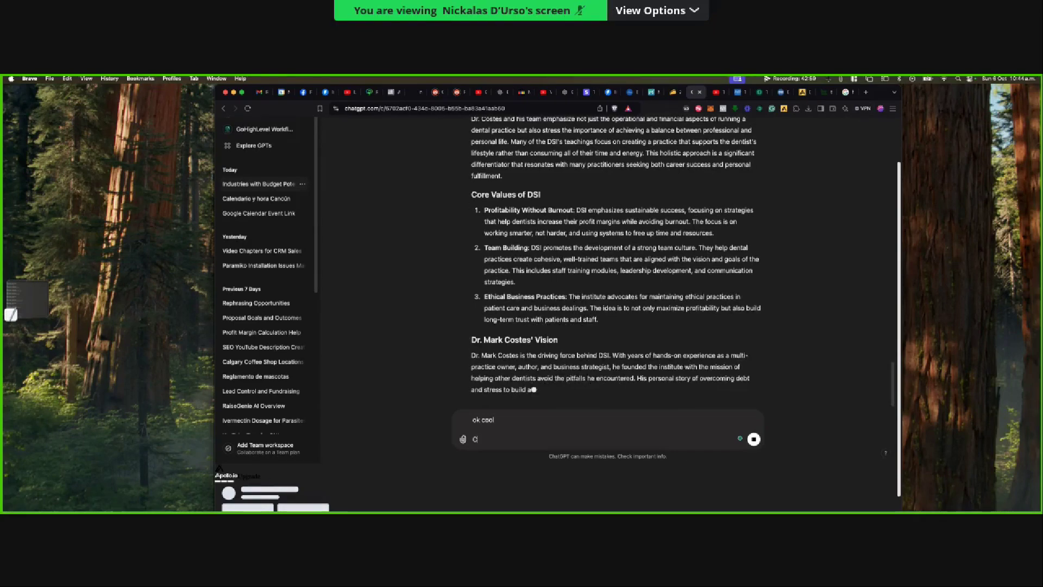
{"action": "type", "text": "an you give m"}
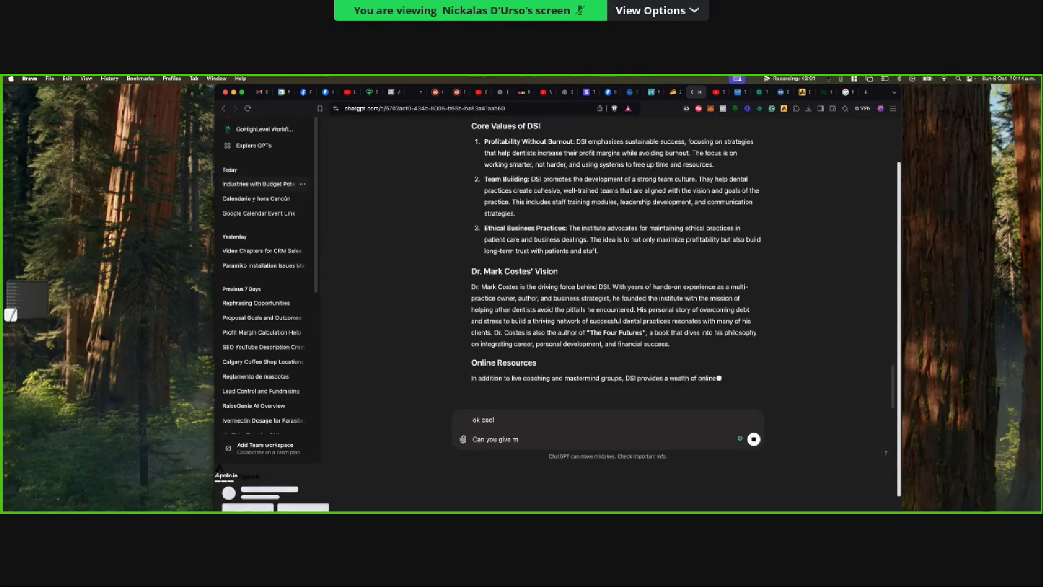
{"action": "type", "text": "e 25 Pain"}
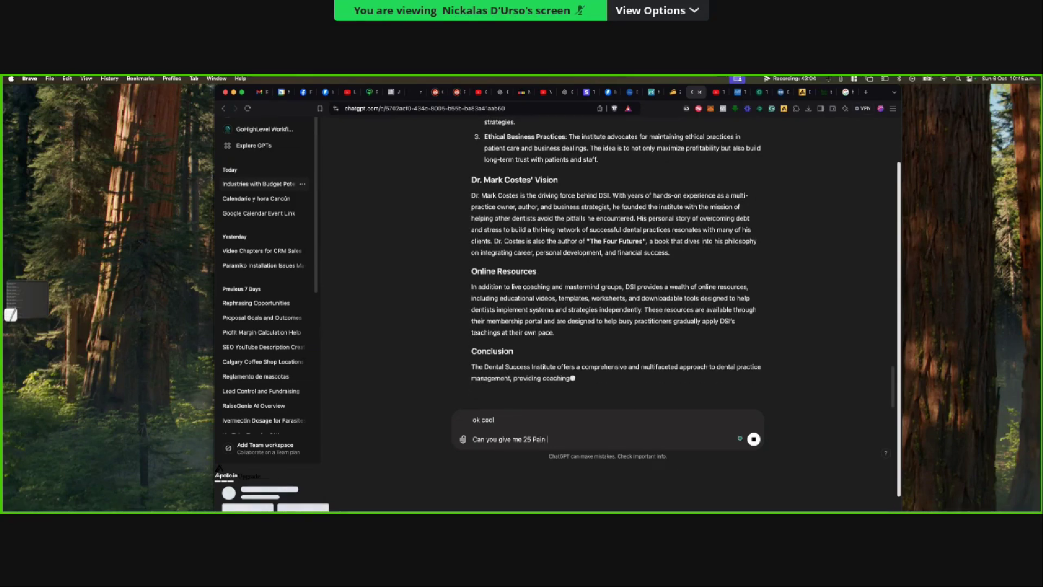
{"action": "key", "text": "BackSpace"}
{"action": "type", "text": "po"}
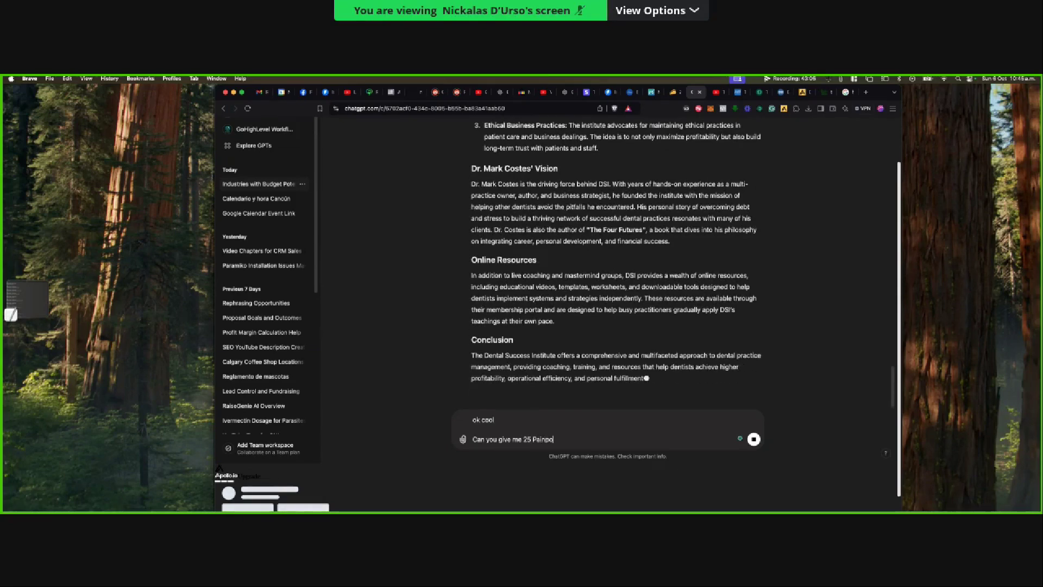
{"action": "type", "text": "ints of"}
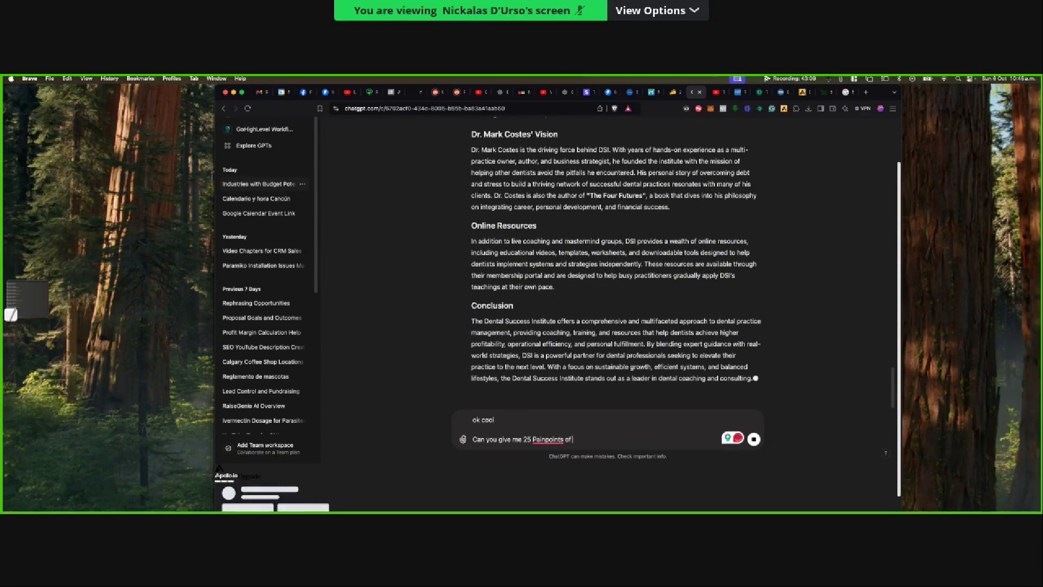
{"action": "type", "text": " this business "}
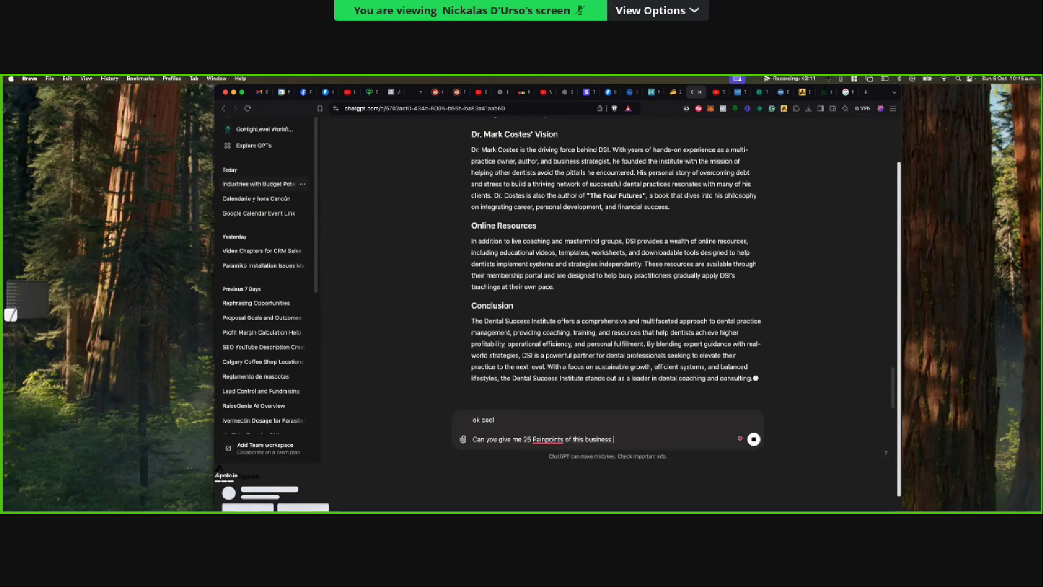
{"action": "type", "text": "on how I could help by consult"}
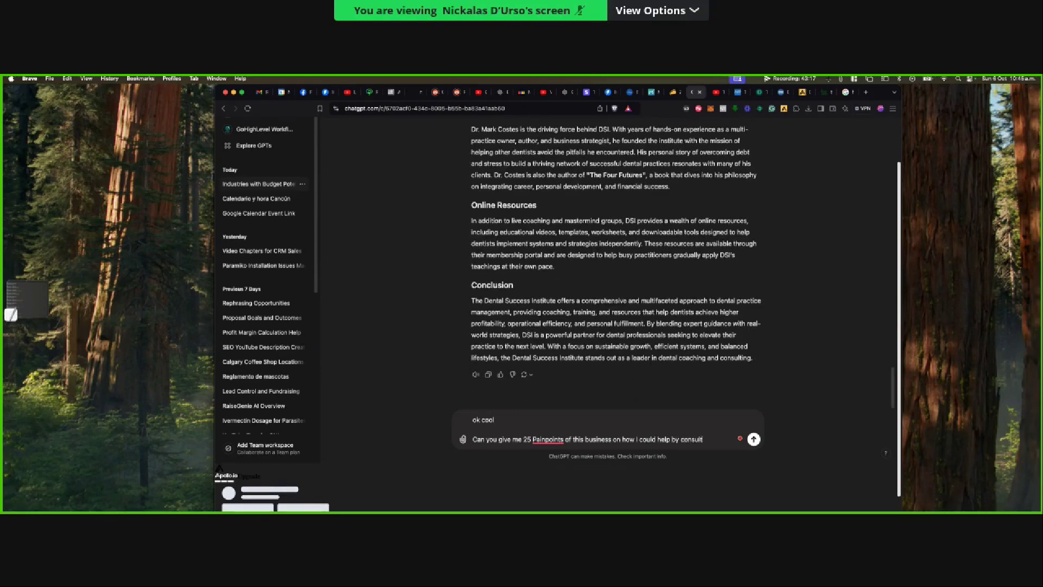
{"action": "type", "text": "ative selling custom"}
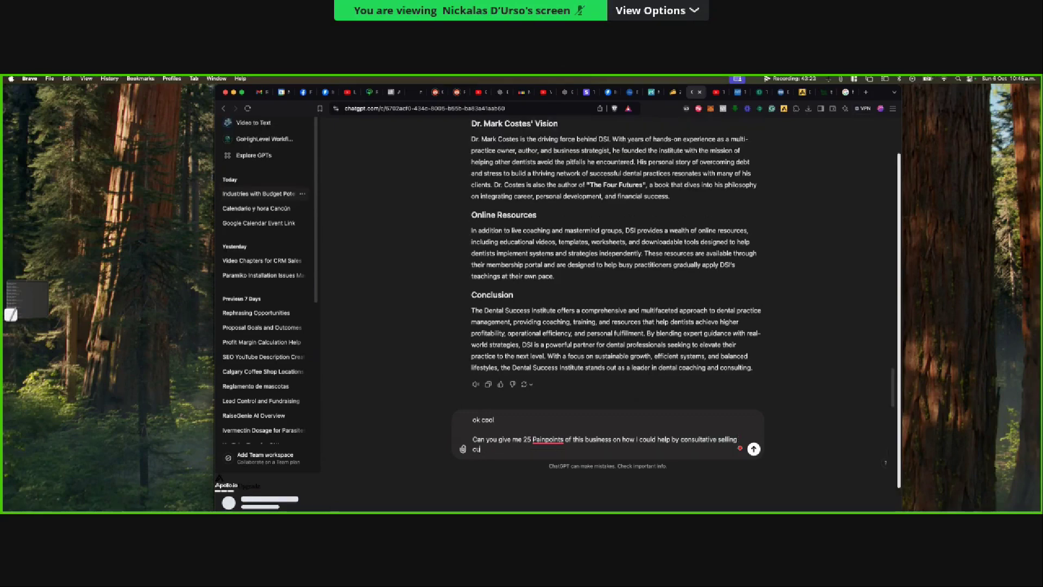
{"action": "type", "text": " CRM so"}
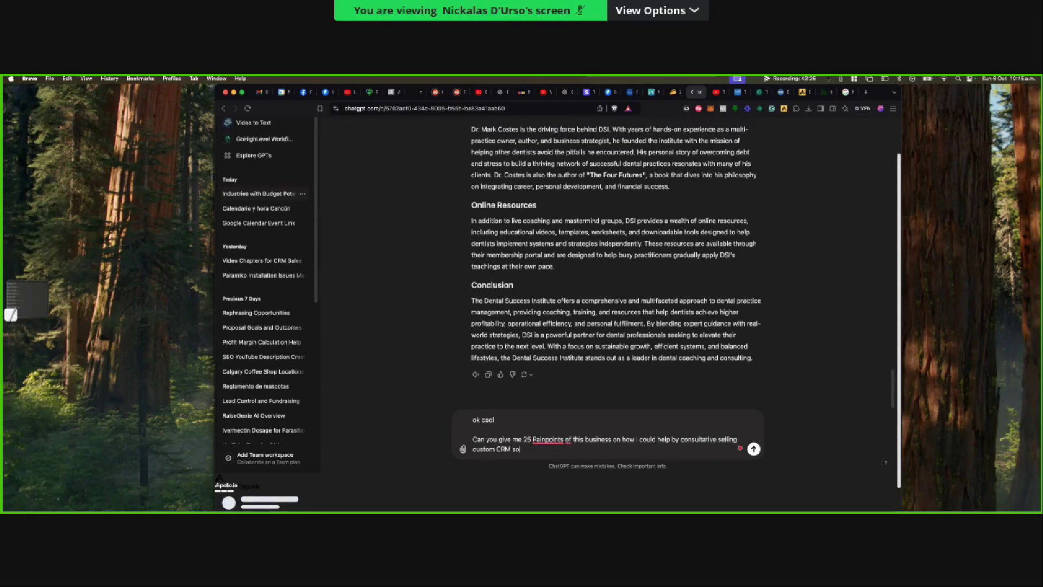
{"action": "type", "text": "lutions"}
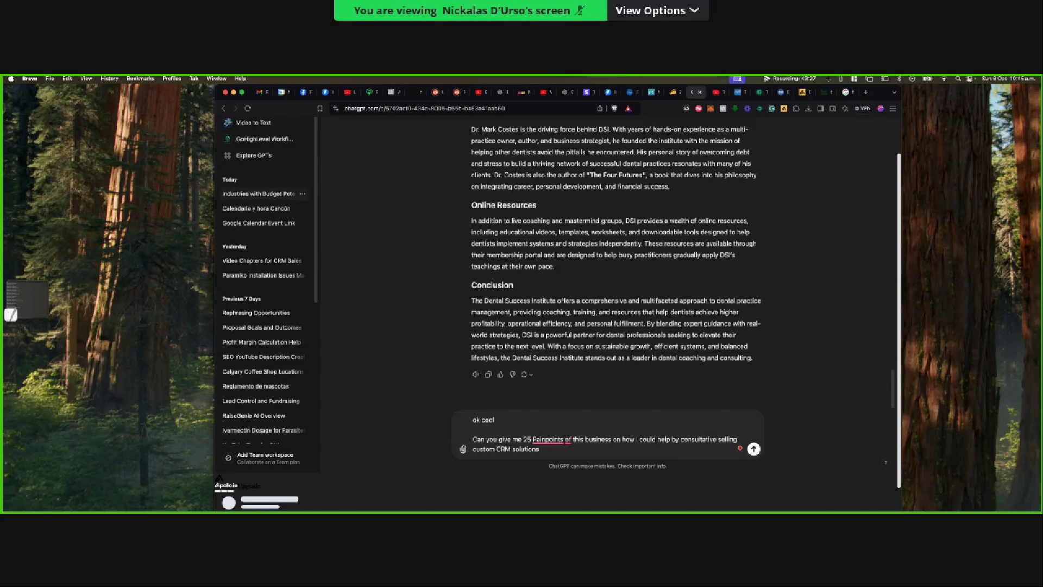
- Extend the question with "(but they might already be using a CRM) so I want to position it to where"
{"action": "type", "text": " (but they might"}
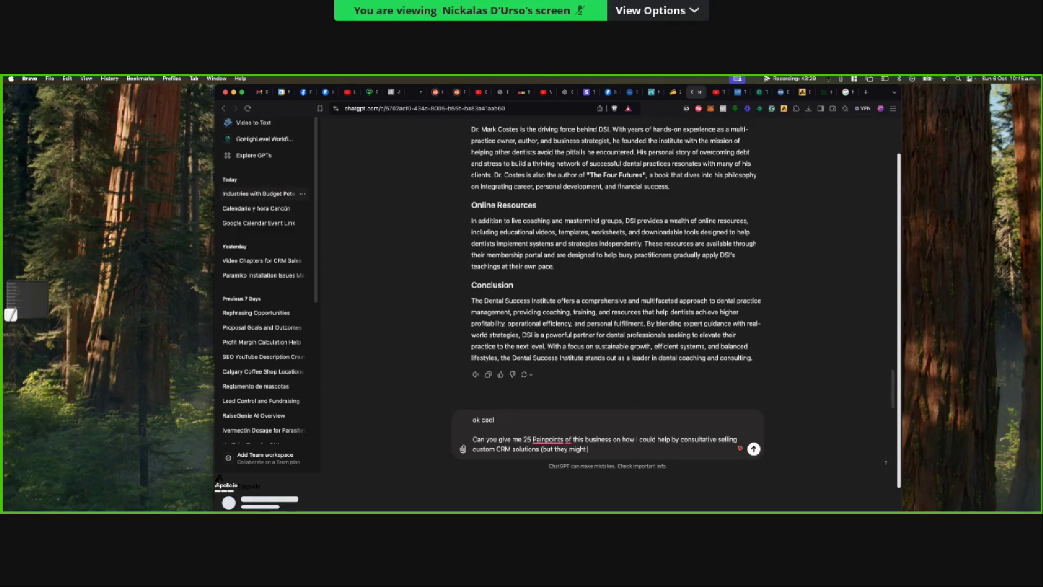
{"action": "type", "text": " already be usin"}
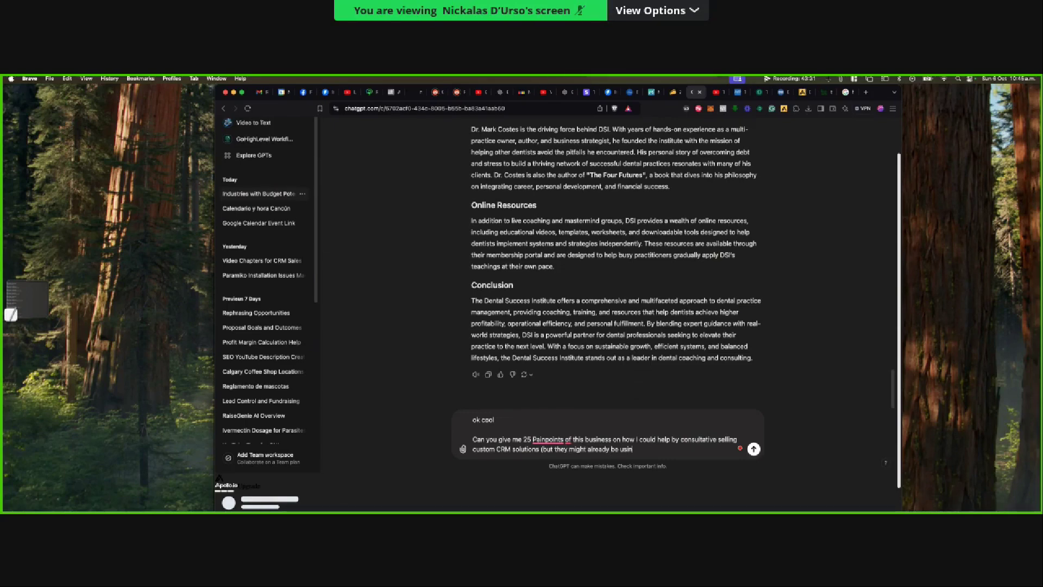
{"action": "type", "text": "g a CRM) so I want to position it to where "}
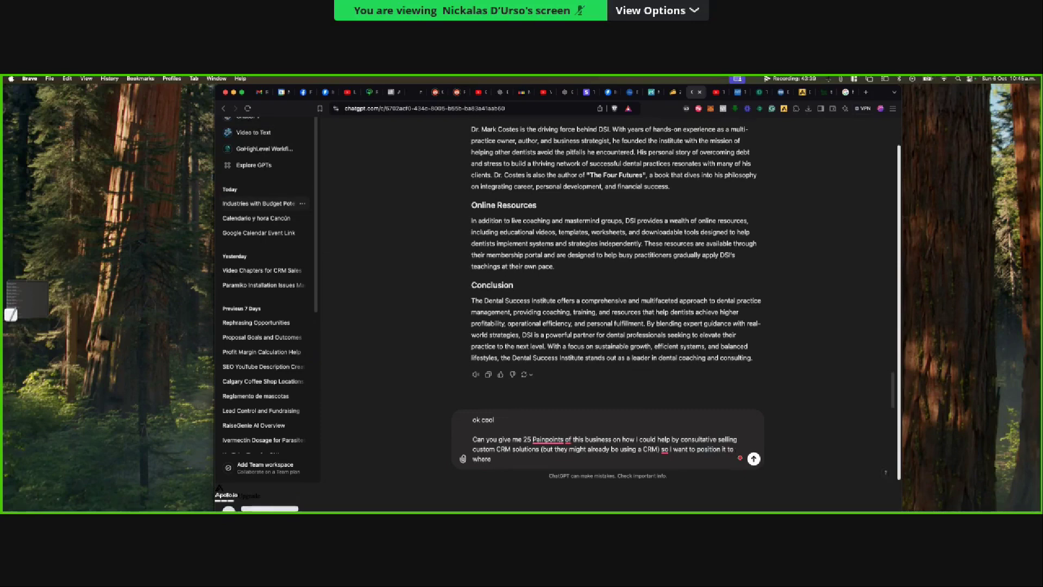
- Finish the sentence with "we could implement AI into their current workflow - something they probably arent doing"
{"action": "type", "text": "we could implement AI into their current workflow"}
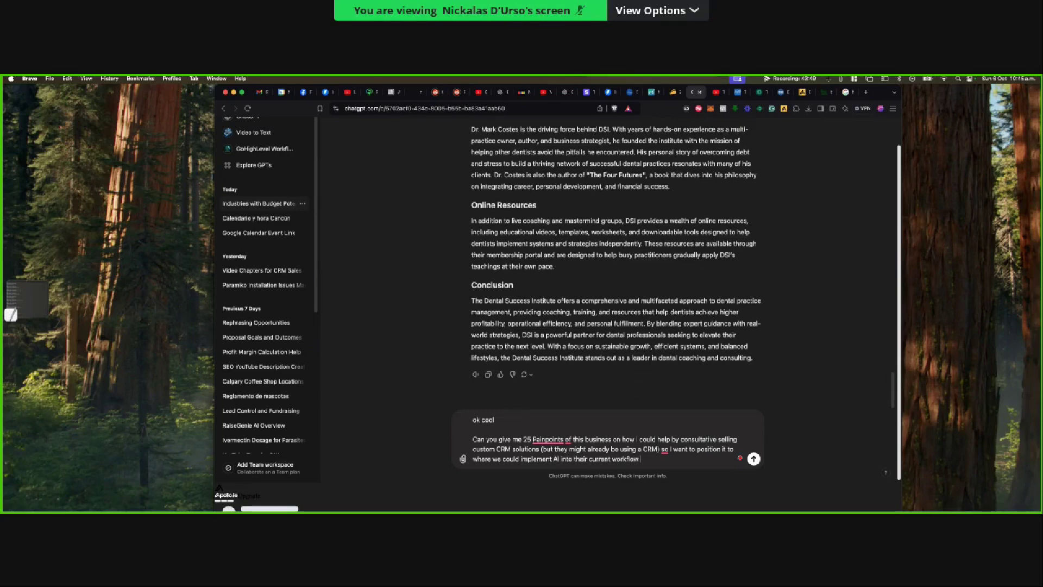
{"action": "type", "text": " - something they probably arent "}
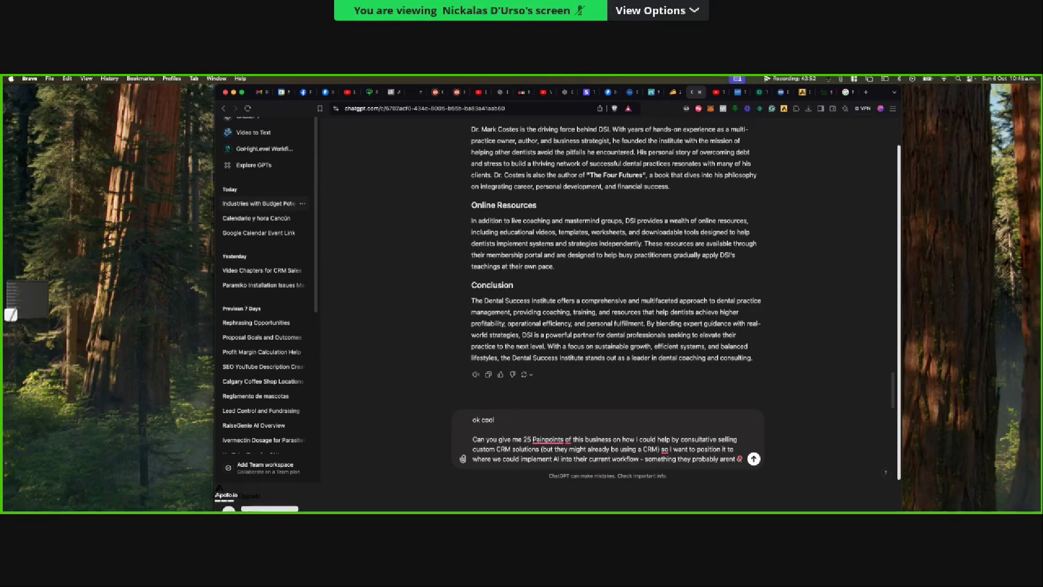
{"action": "type", "text": "doing"}
- Begin another paragraph with "I want you to tie this back to their business and utilize what I have to offer in a position of fixing an"
{"action": "key", "text": "shift+Return"}
{"action": "key", "text": "shift+Return"}
{"action": "type", "text": "I want"}
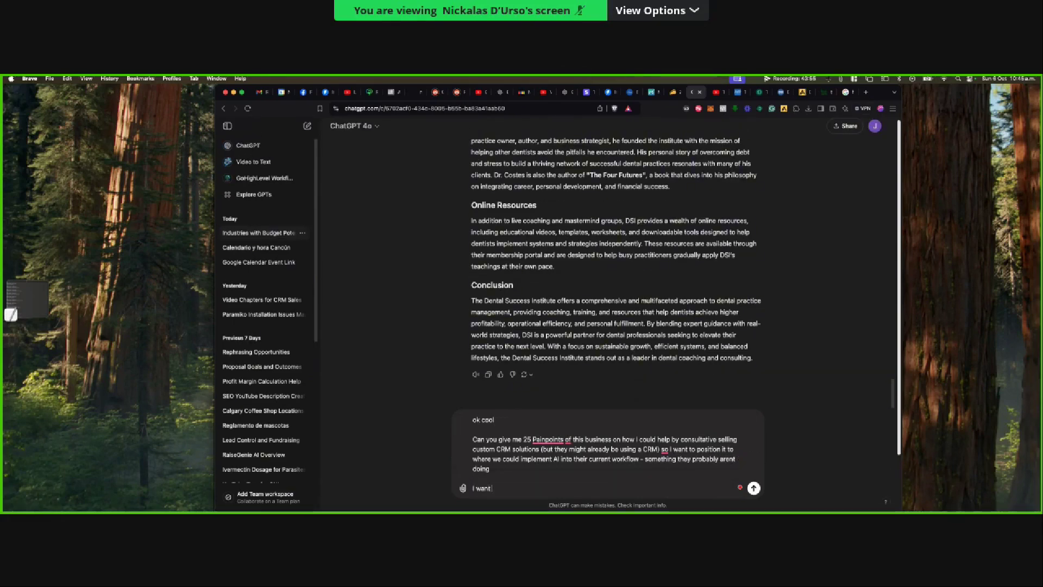
{"action": "type", "text": " you to"}
{"action": "type", "text": "is back to their business and util"}
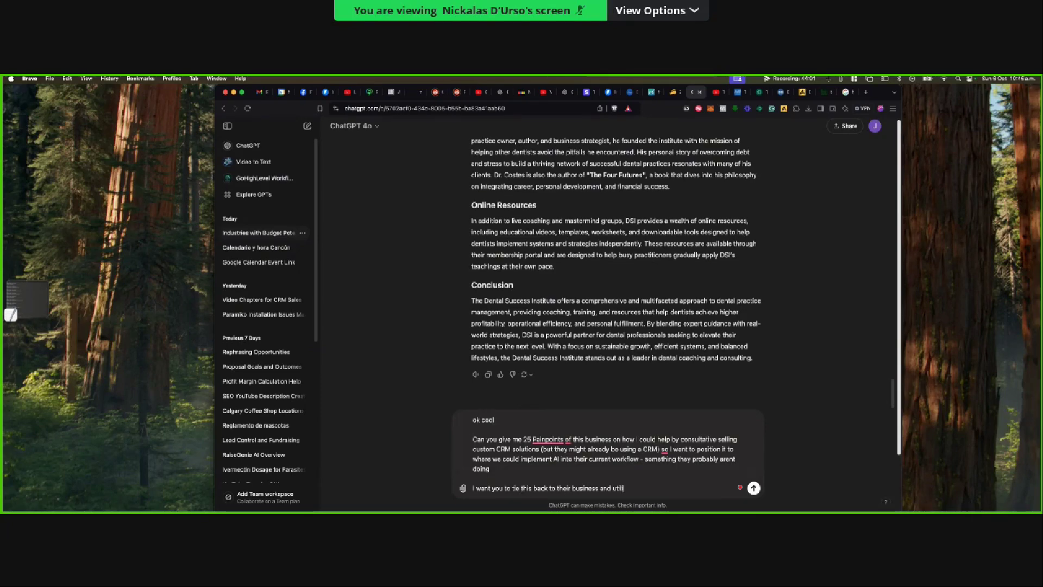
{"action": "type", "text": "ize what I have to offer in a"}
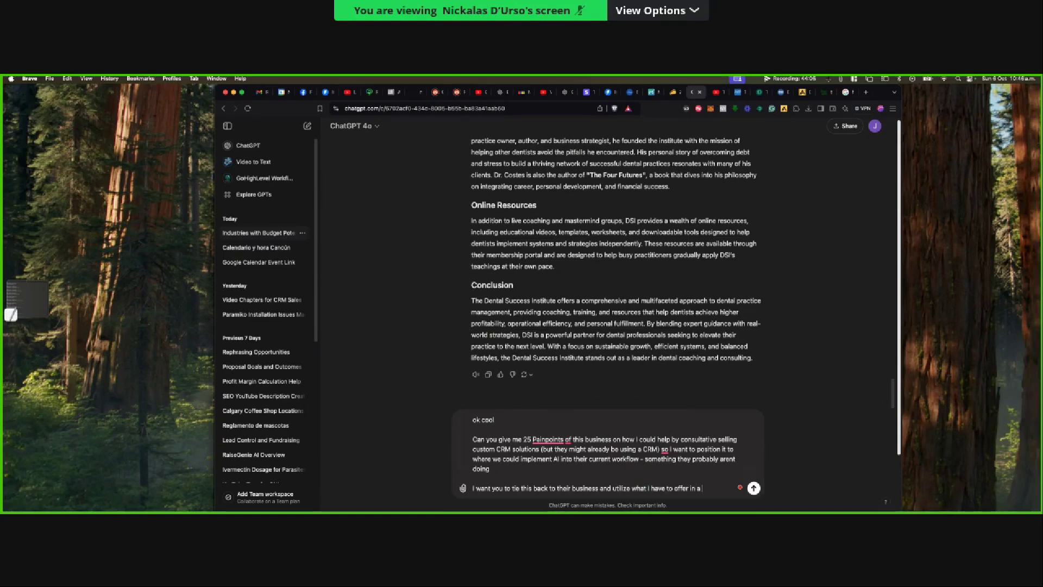
{"action": "type", "text": " position of fixing an"}
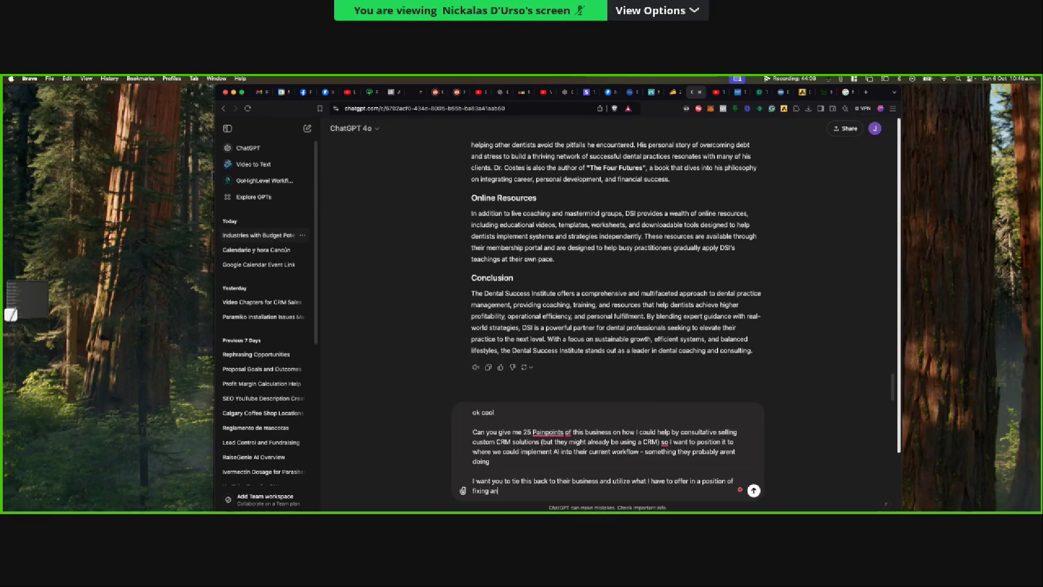
- Continue with "unknown problem - while not causing any more work or taking away time from their employees - a solution based approach in a consultative manner"
{"action": "type", "text": " unknown problem - while not causing "}
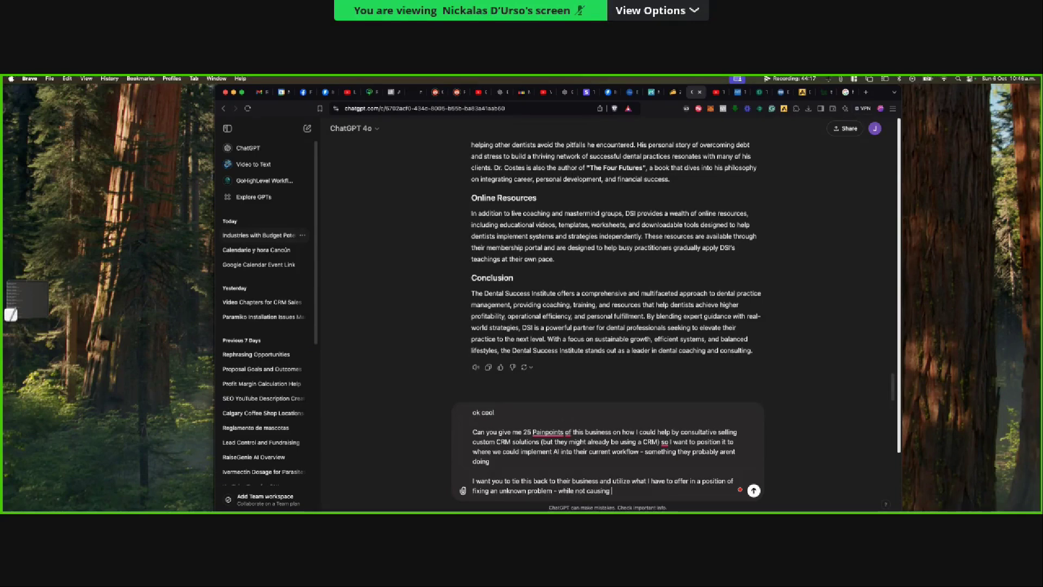
{"action": "type", "text": "any more work or taking away time from the"}
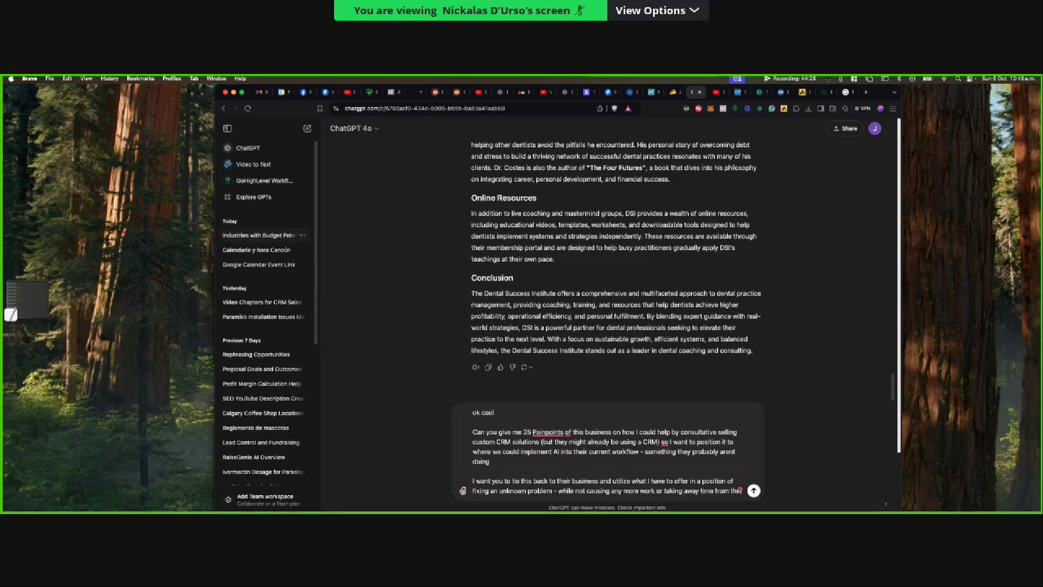
{"action": "type", "text": "ir employees"}
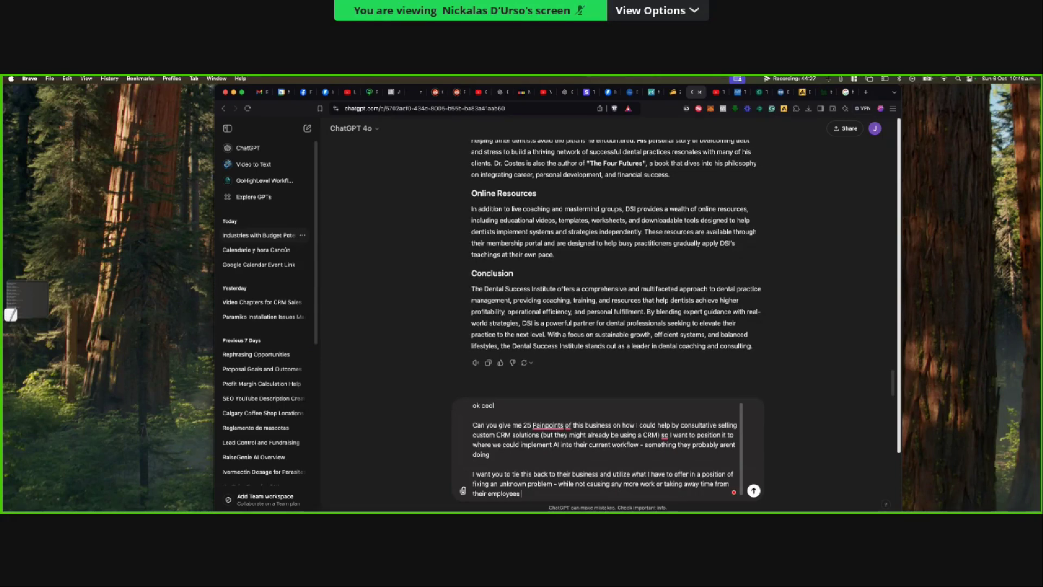
{"action": "type", "text": " - a solution based approach in a c"}
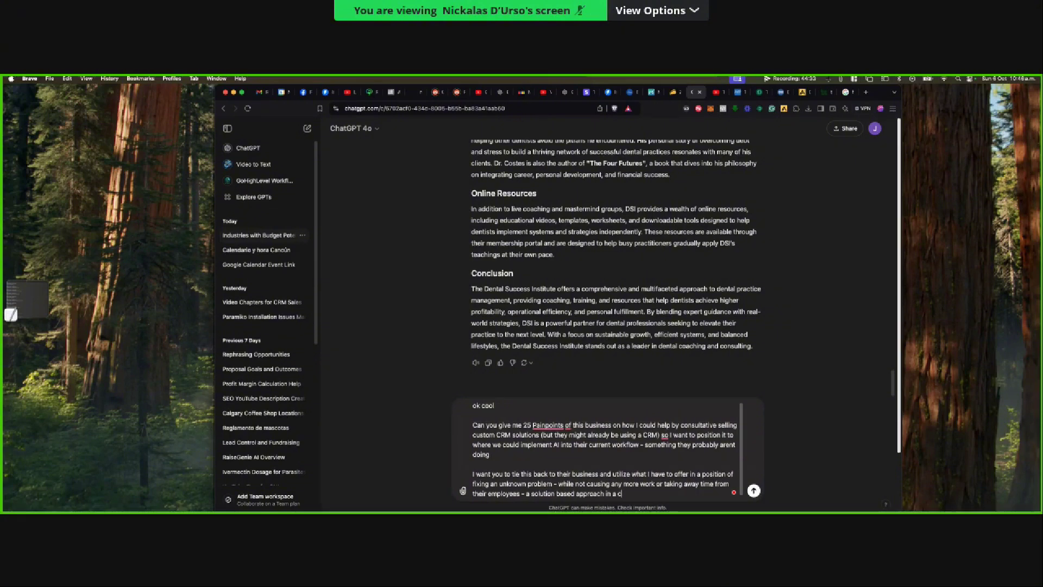
{"action": "type", "text": "onsultative manner"}
- Add a paragraph "I also want you to pick the TOP 3 in the list and explain WHY they are the best" and send it
{"action": "key", "text": "shift+Return"}
{"action": "key", "text": "shift+Return"}
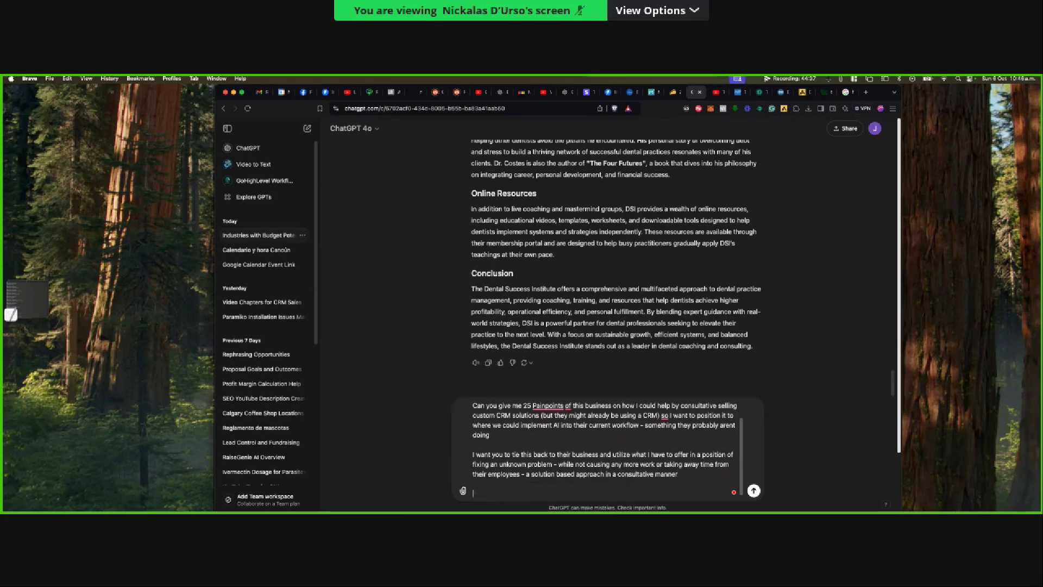
{"action": "type", "text": "I also want you to"}
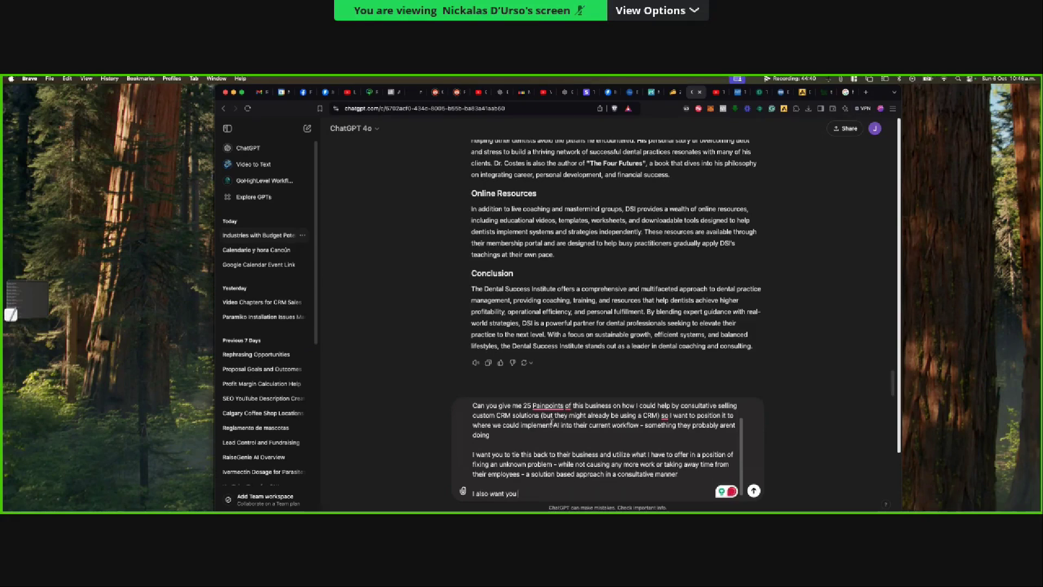
{"action": "type", "text": " pick "}
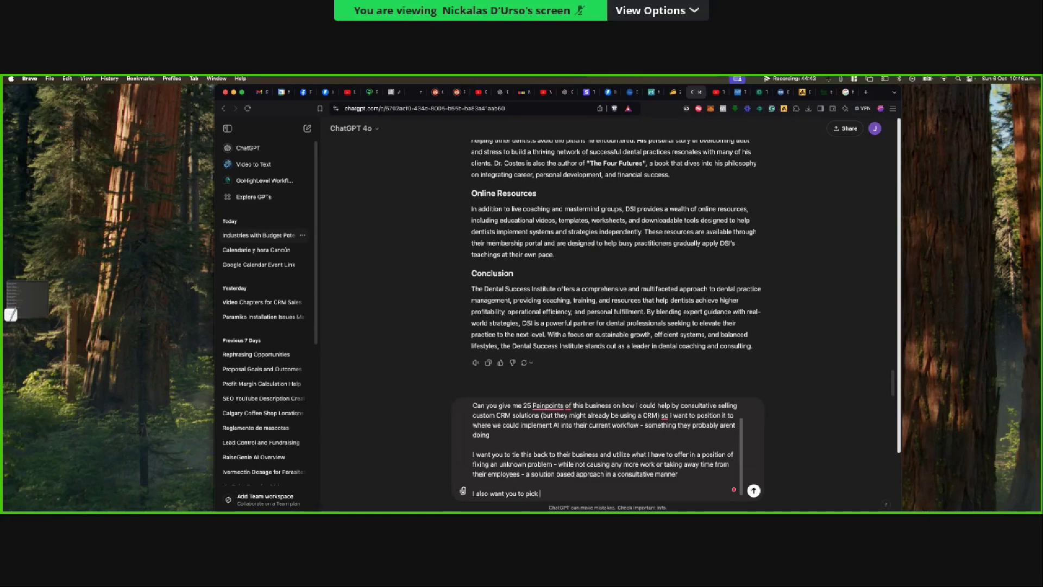
{"action": "type", "text": "the TOP 3 in the list and explain WHY "}
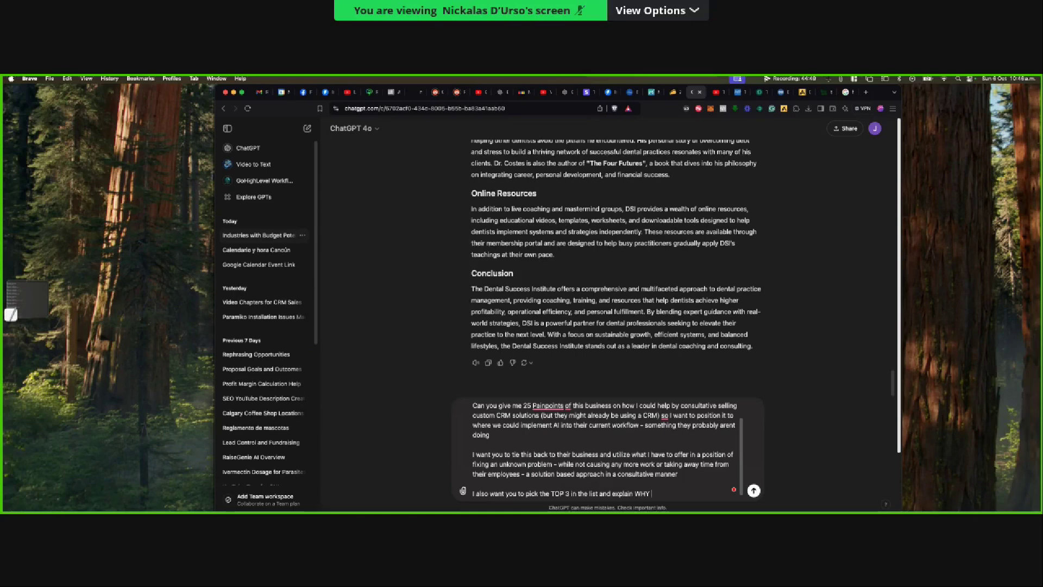
{"action": "type", "text": "they are the best"}
{"action": "key", "text": "Return"}
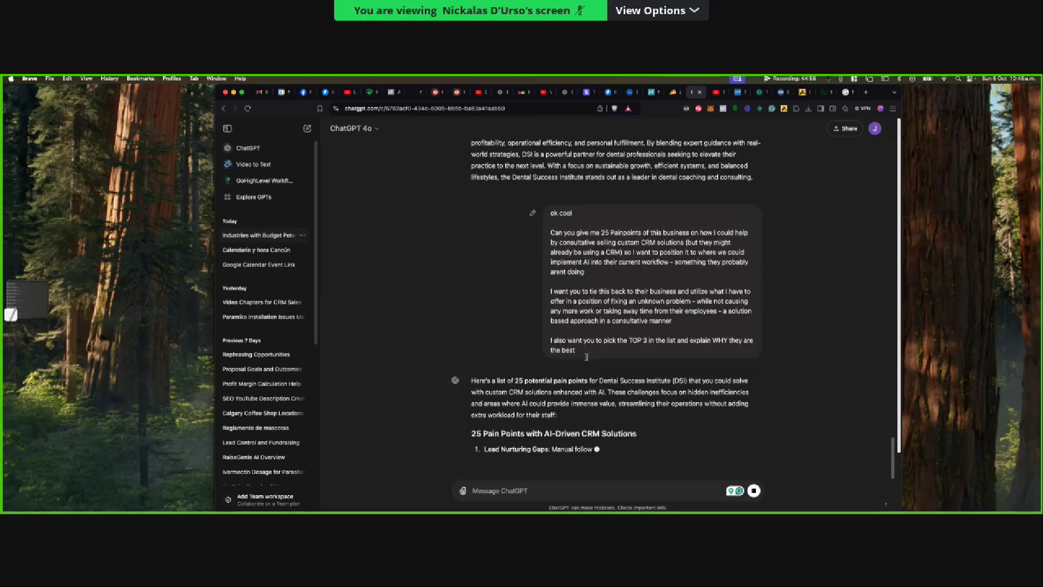
- Look back at the company overview, then examine the 25 pain points and the explanations of the top 3
{"action": "scroll", "coordinate": [576, 327], "scroll_direction": "up", "scroll_amount": 10}
{"action": "scroll", "coordinate": [577, 327], "scroll_direction": "up", "scroll_amount": 15}
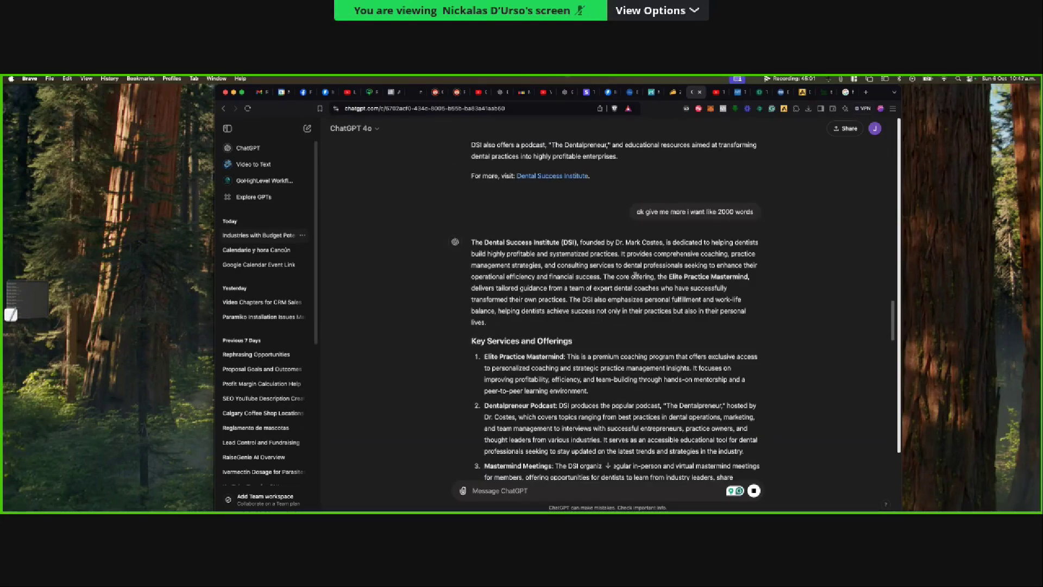
{"action": "scroll", "coordinate": [578, 325], "scroll_direction": "down", "scroll_amount": 5}
{"action": "scroll", "coordinate": [558, 268], "scroll_direction": "down", "scroll_amount": 20}
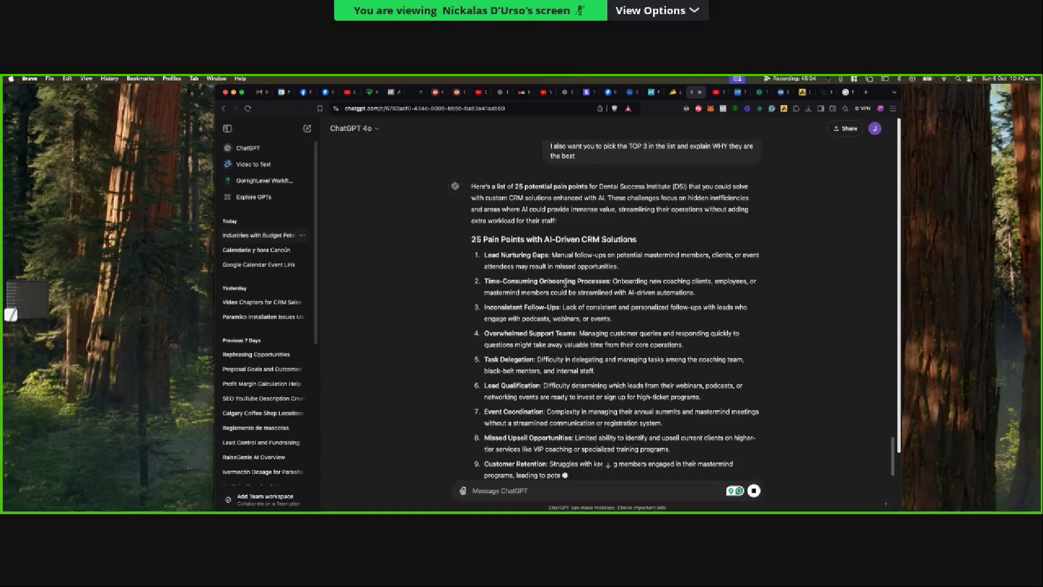
{"action": "scroll", "coordinate": [566, 304], "scroll_direction": "up", "scroll_amount": 1}
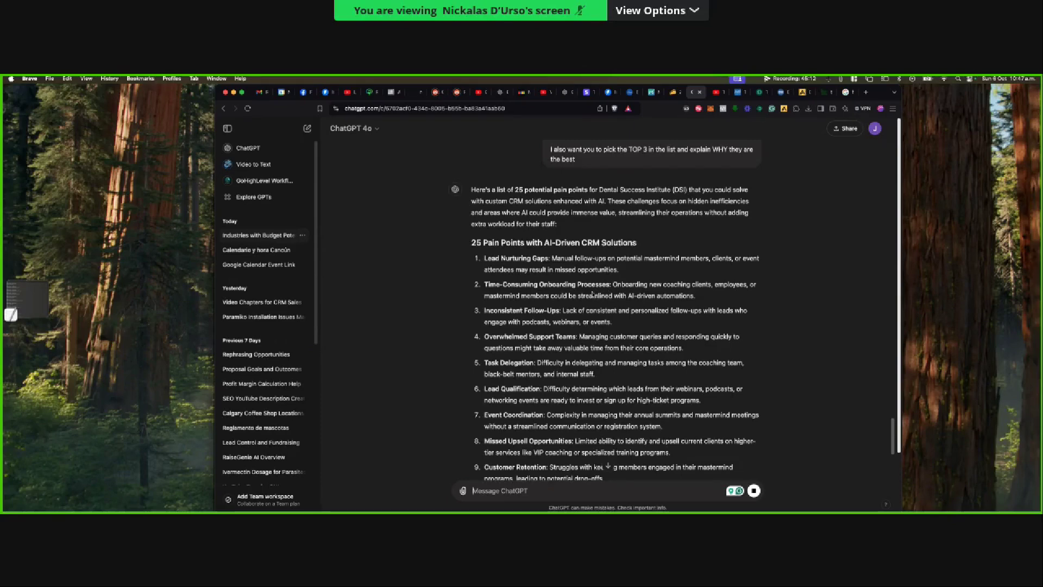
{"action": "scroll", "coordinate": [590, 294], "scroll_direction": "down", "scroll_amount": 2}
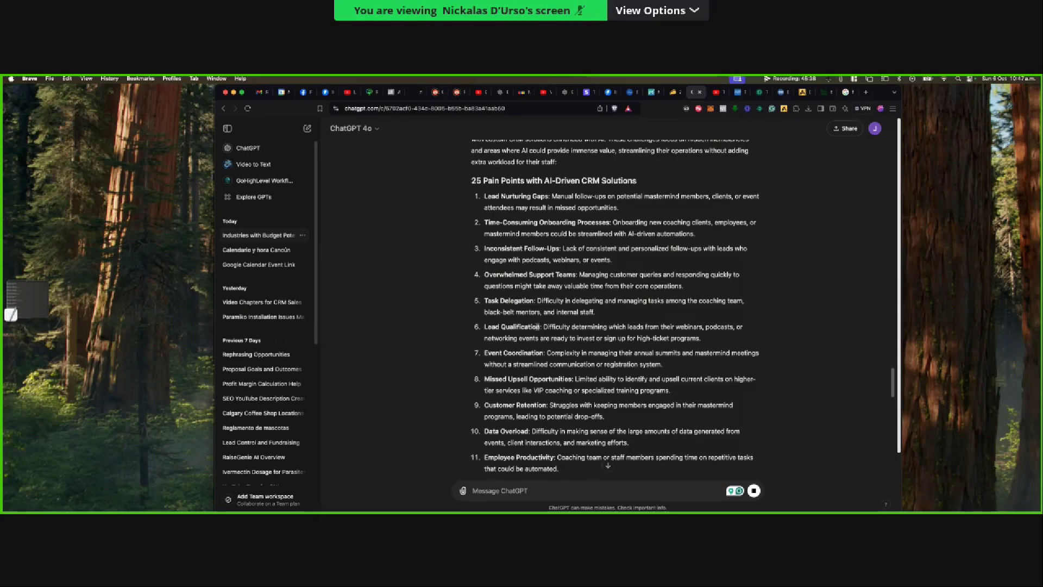
{"action": "scroll", "coordinate": [535, 330], "scroll_direction": "down", "scroll_amount": 10}
{"action": "scroll", "coordinate": [535, 329], "scroll_direction": "down", "scroll_amount": 10}
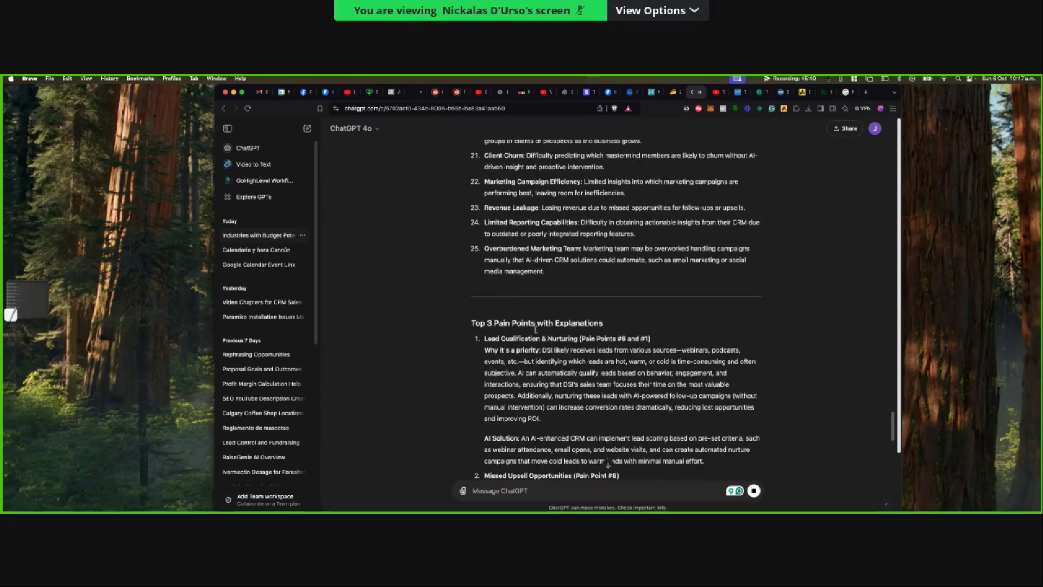
{"action": "scroll", "coordinate": [543, 304], "scroll_direction": "down", "scroll_amount": 1}
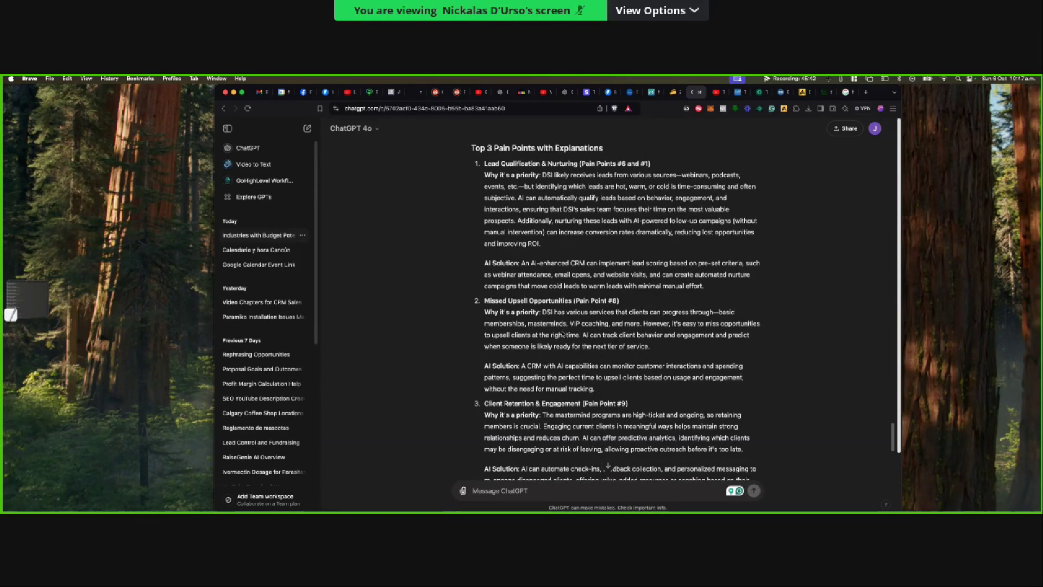